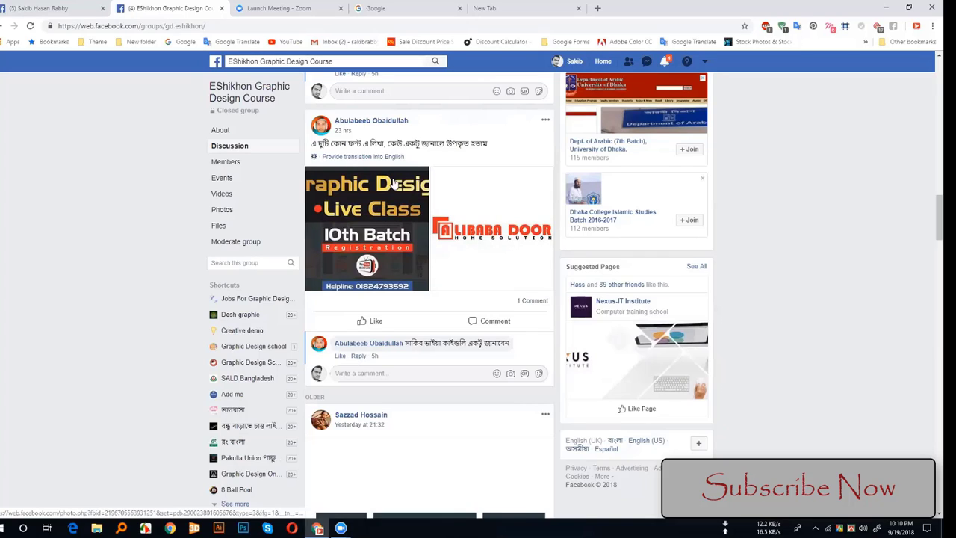
- Return to the top of the Facebook group, check its notifications, then switch to Photoshop
{"action": "scroll", "coordinate": [381, 209], "scroll_direction": "up", "scroll_amount": 2}
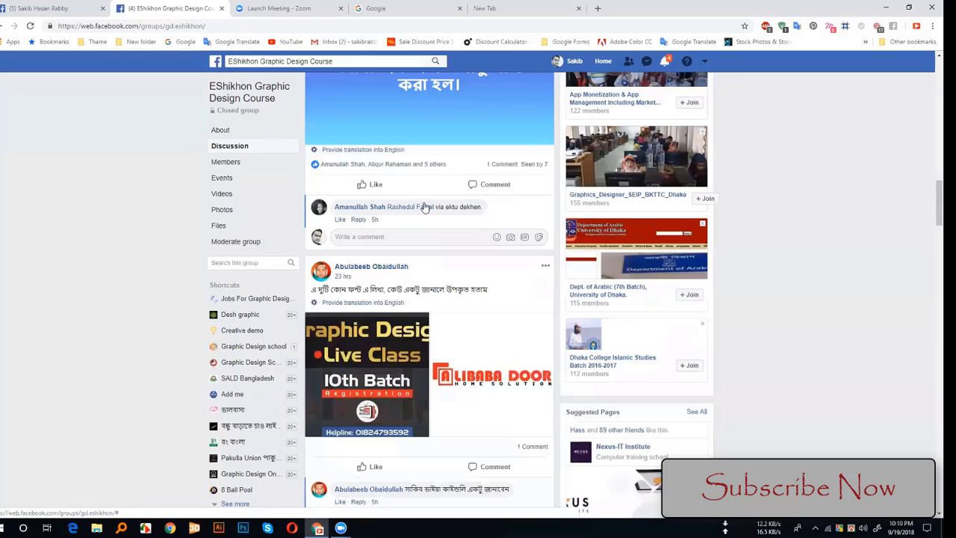
{"action": "scroll", "coordinate": [404, 238], "scroll_direction": "up", "scroll_amount": 5}
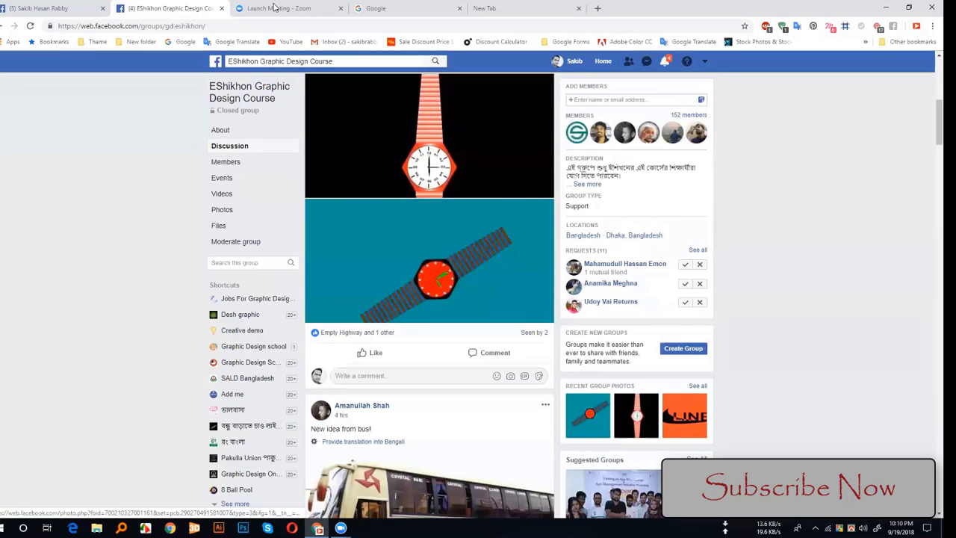
{"action": "key", "text": "Home"}
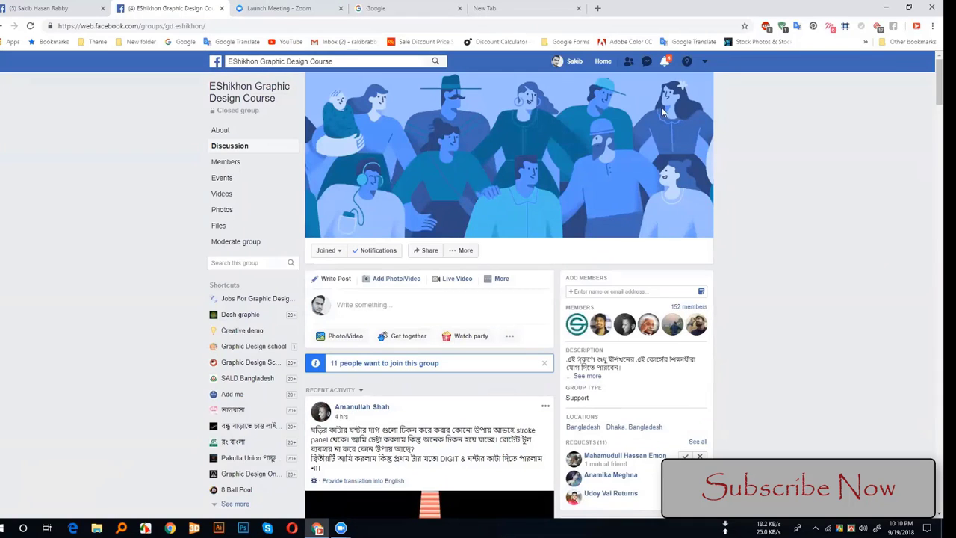
{"action": "left_click", "coordinate": [665, 61]}
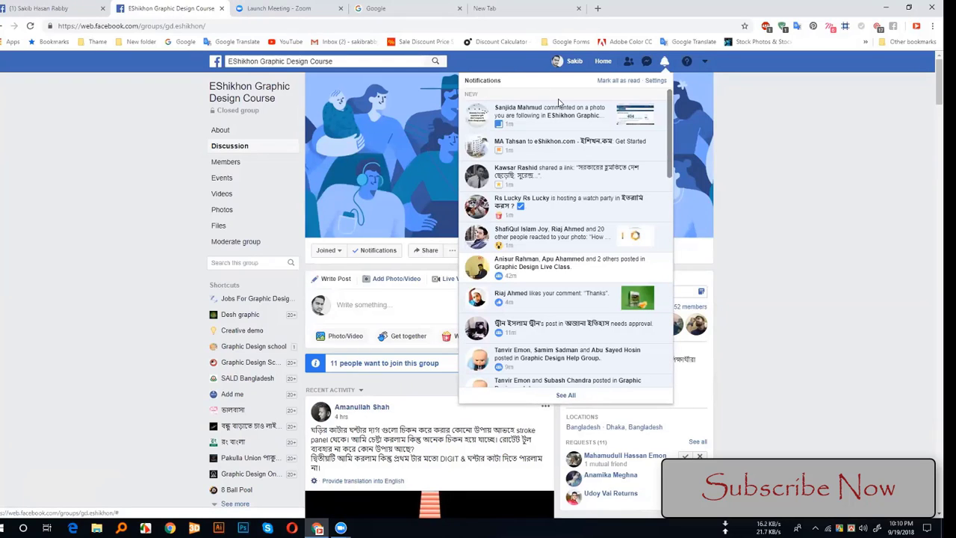
{"action": "left_click", "coordinate": [520, 66]}
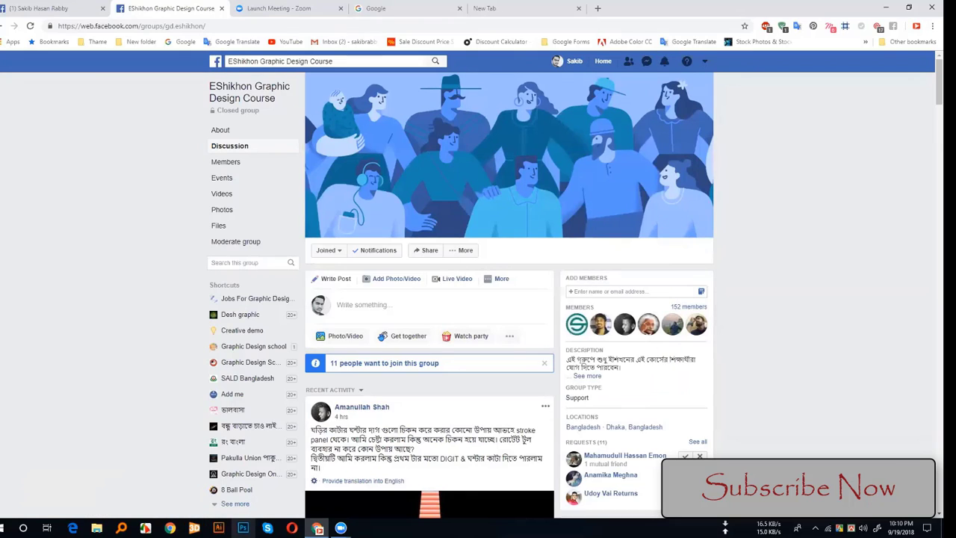
{"action": "left_click", "coordinate": [243, 527]}
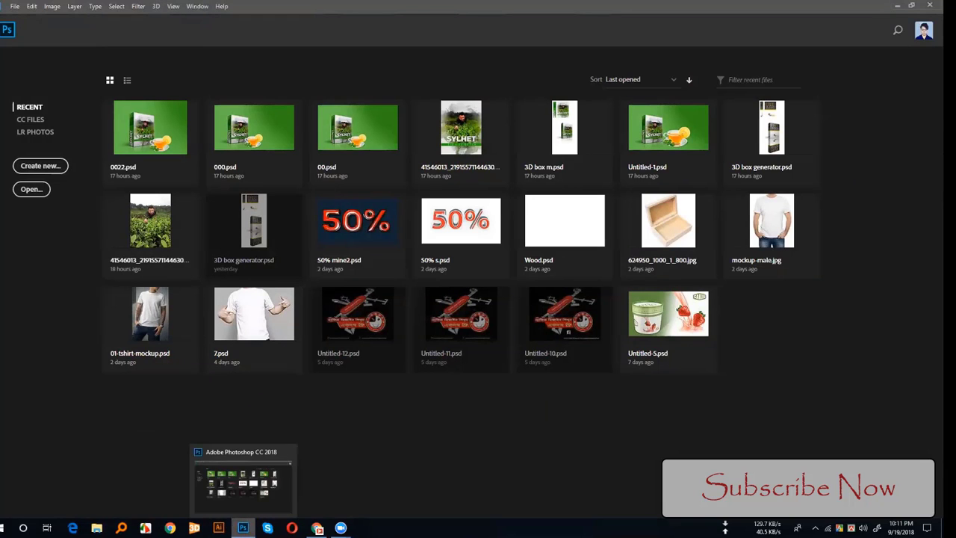
- Bring the Photoshop start screen to the front to begin a new document
{"action": "left_click", "coordinate": [318, 528]}
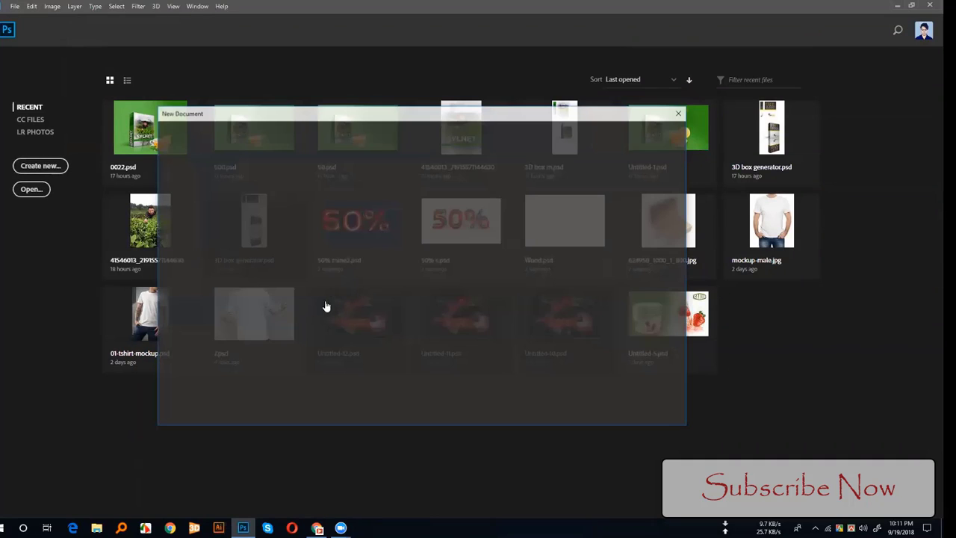
- Create the blank white Untitled-1 canvas, select the Move tool, and dock away the Layers and Character panels
{"action": "left_click", "coordinate": [621, 407]}
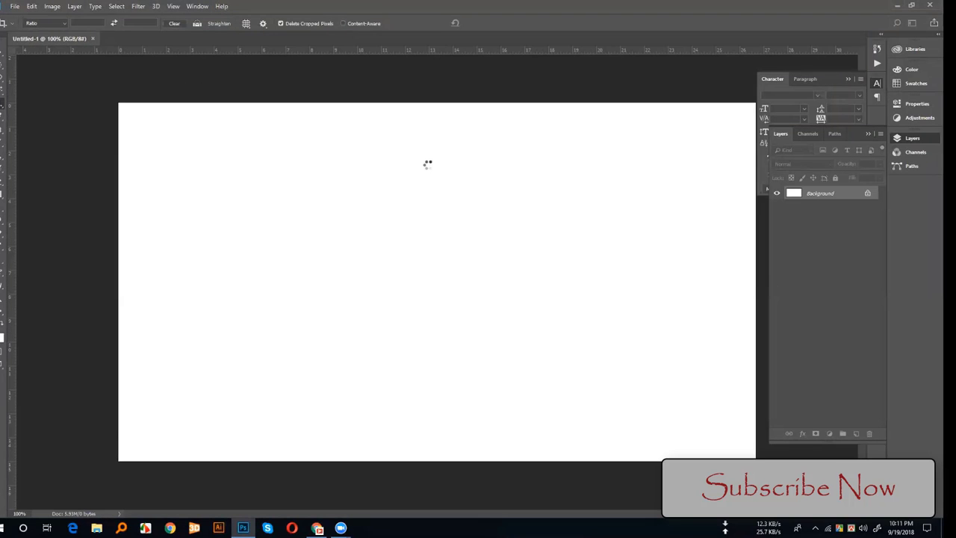
{"action": "left_click", "coordinate": [5, 59]}
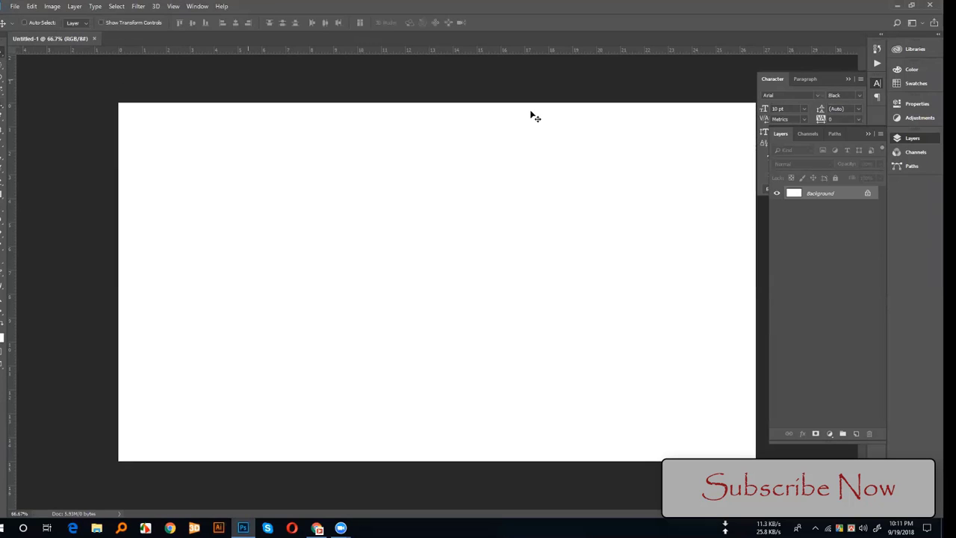
{"action": "left_click", "coordinate": [867, 133]}
{"action": "left_click", "coordinate": [849, 79]}
{"action": "left_click", "coordinate": [876, 83]}
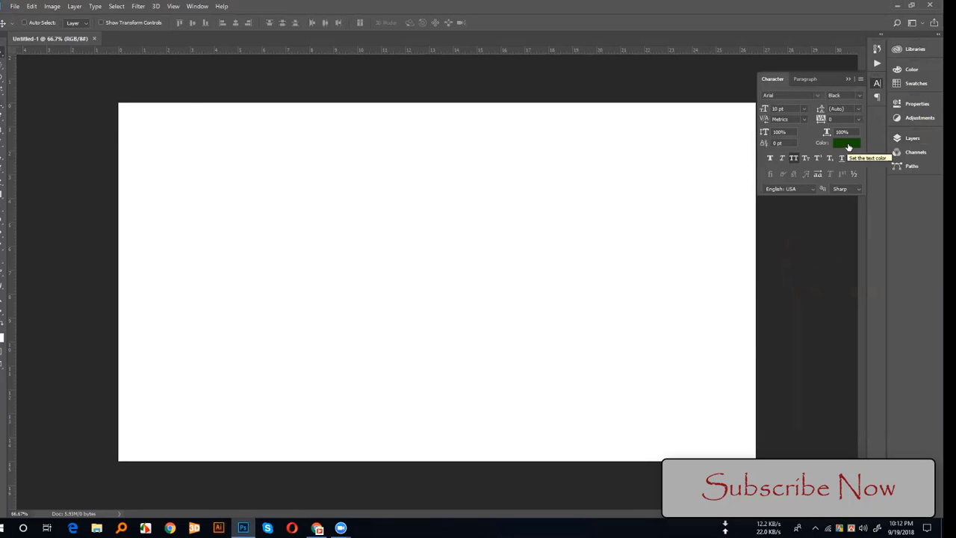
{"action": "left_click", "coordinate": [847, 79]}
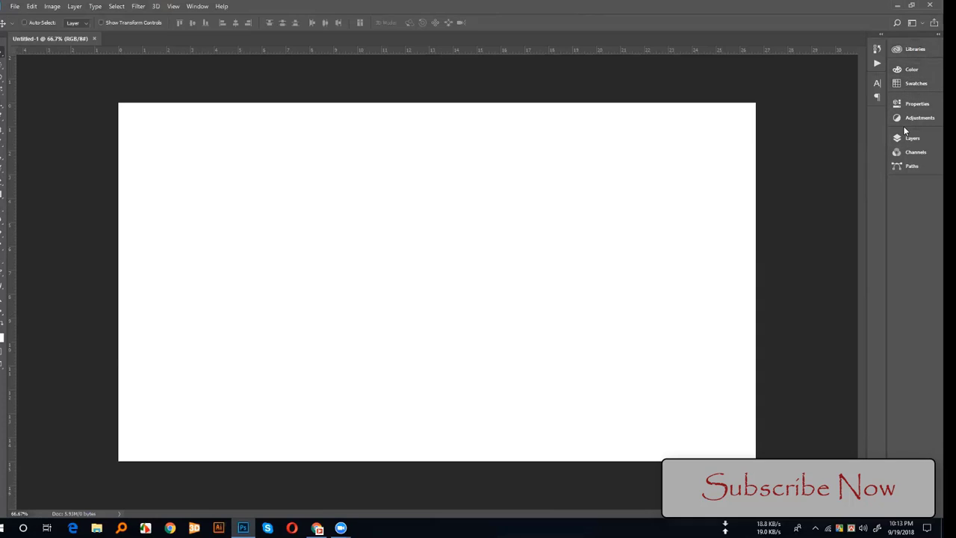
- Review the workspace presets, then expand the Layers panel showing the single Background layer
{"action": "left_click", "coordinate": [926, 26]}
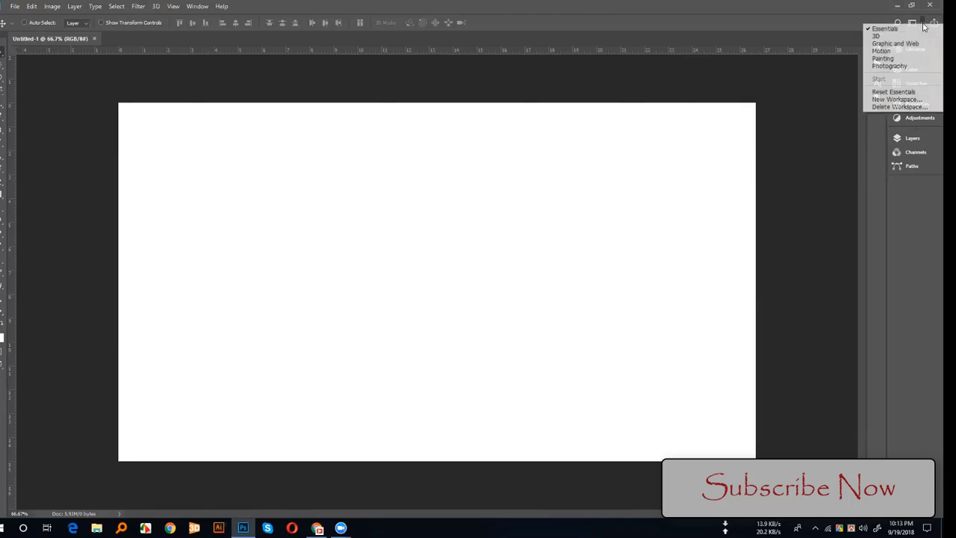
{"action": "left_click", "coordinate": [852, 27]}
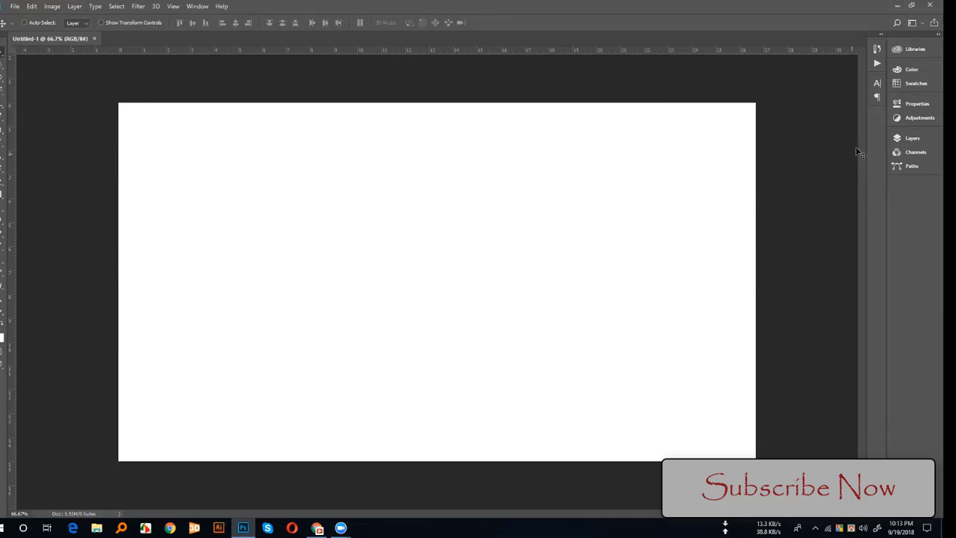
{"action": "left_click", "coordinate": [894, 142]}
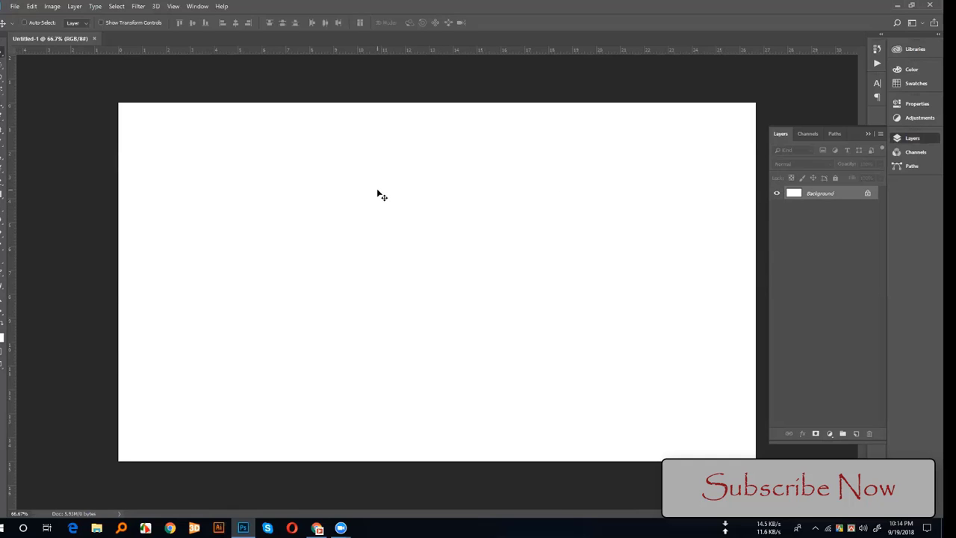
- Cancel the locked-Background warning and add an empty Layer 1 with Shift+Ctrl+N
{"action": "left_click_drag", "start_coordinate": [377, 194], "coordinate": [480, 192]}
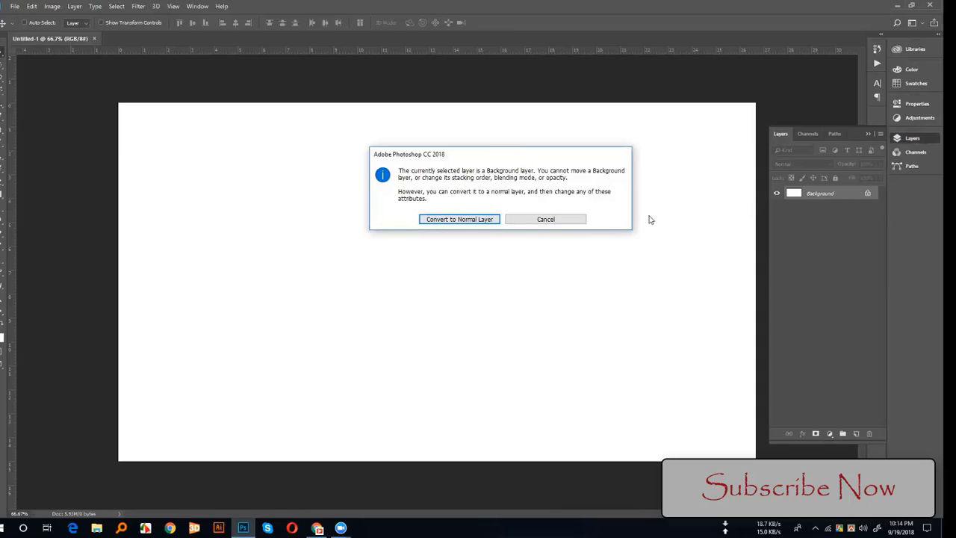
{"action": "left_click", "coordinate": [510, 219]}
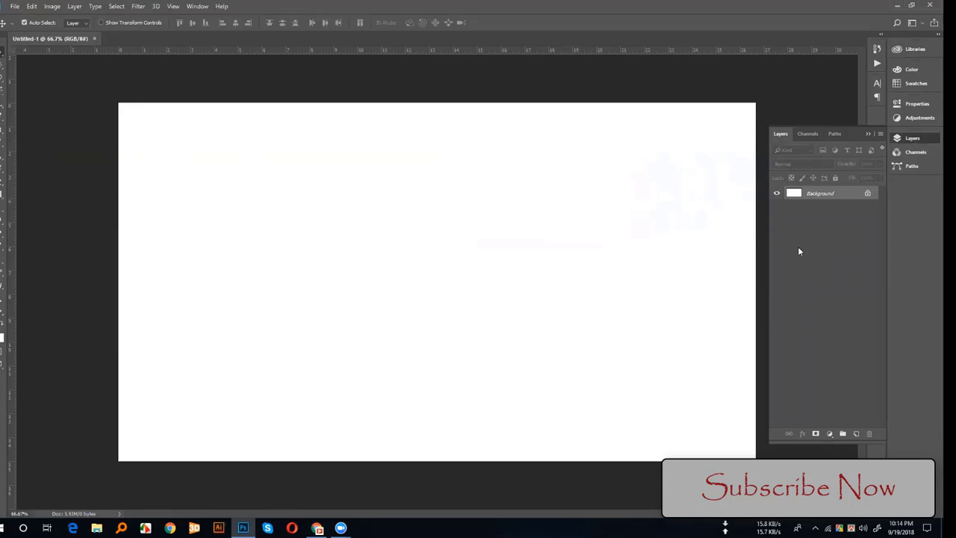
{"action": "key", "text": "ctrl+shift+alt+n"}
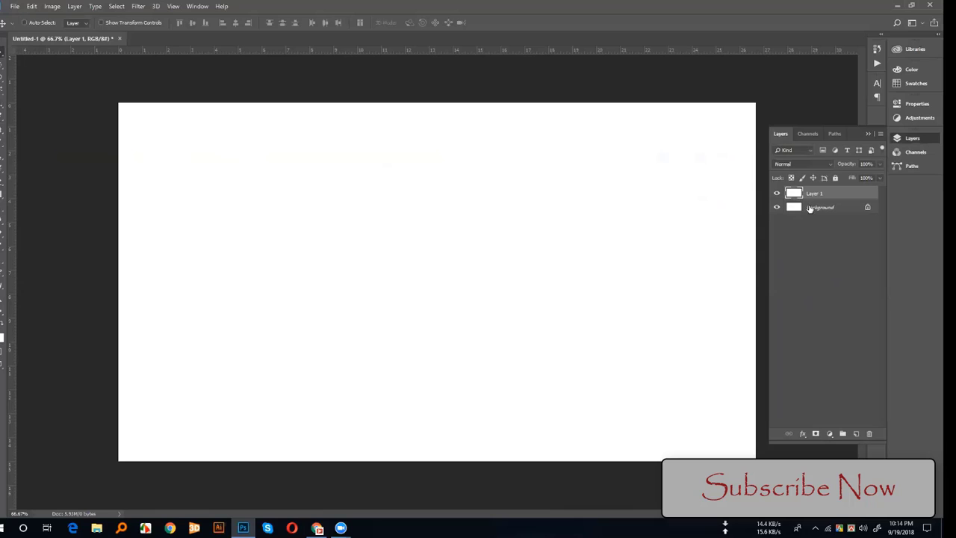
- Reselect Layer 1, then press D and X to reset and swap the default colours
{"action": "left_click", "coordinate": [808, 208]}
{"action": "left_click", "coordinate": [816, 196]}
{"action": "mouse_move", "coordinate": [241, 256]}
{"action": "left_mouse_down"}
{"action": "mouse_move", "coordinate": [317, 294]}
{"action": "mouse_move", "coordinate": [359, 273]}
{"action": "mouse_move", "coordinate": [245, 160]}
{"action": "mouse_move", "coordinate": [766, 221]}
{"action": "left_mouse_up"}
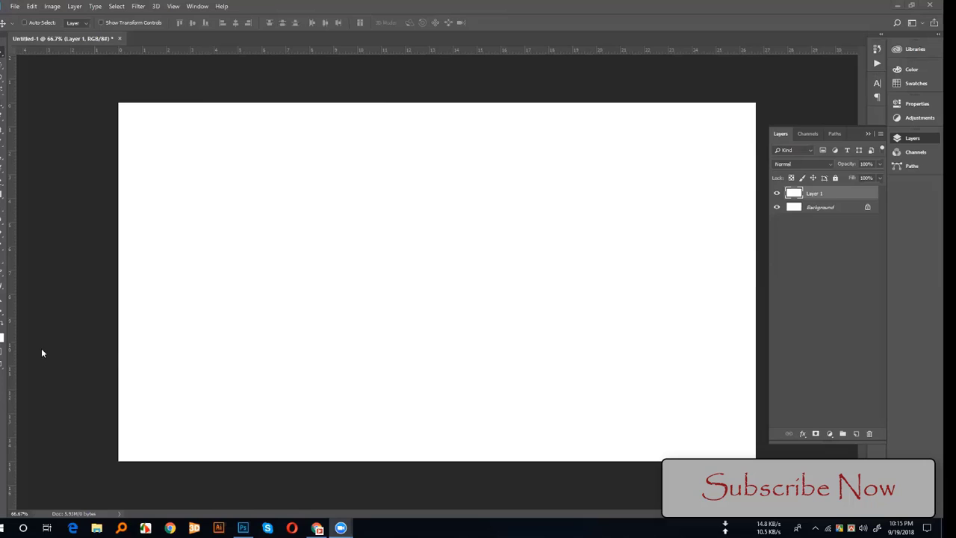
{"action": "left_click", "coordinate": [175, 333]}
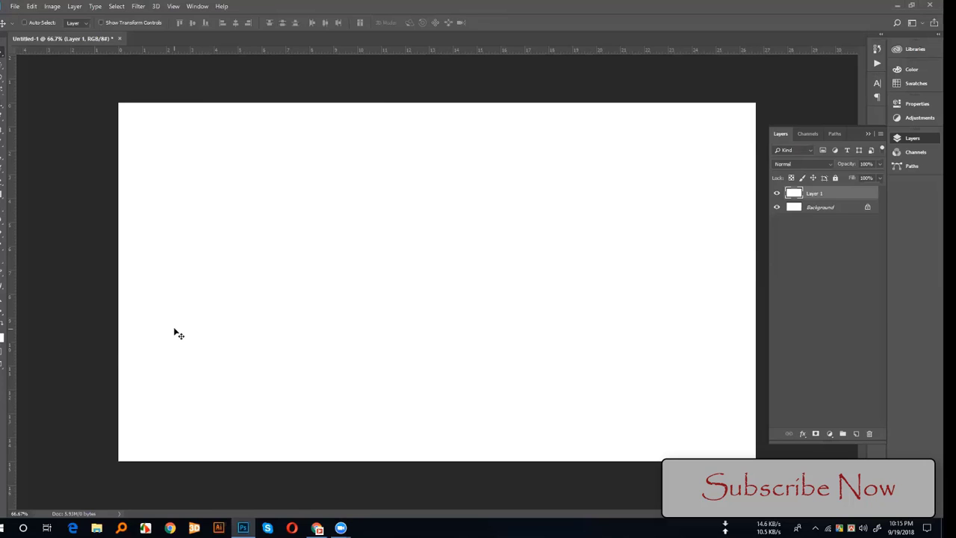
{"action": "key", "text": "d"}
{"action": "key", "text": "x"}
{"action": "key", "text": "x"}
{"action": "key", "text": "x"}
{"action": "key", "text": "x"}
{"action": "key", "text": "x"}
{"action": "key", "text": "x"}
{"action": "key", "text": "x"}
{"action": "key", "text": "x"}
{"action": "key", "text": "x"}
{"action": "key", "text": "x"}
{"action": "key", "text": "x"}
{"action": "key", "text": "x"}
- Close Untitled-1 without saving its changes, returning to the start screen
{"action": "right_click", "coordinate": [3, 52]}
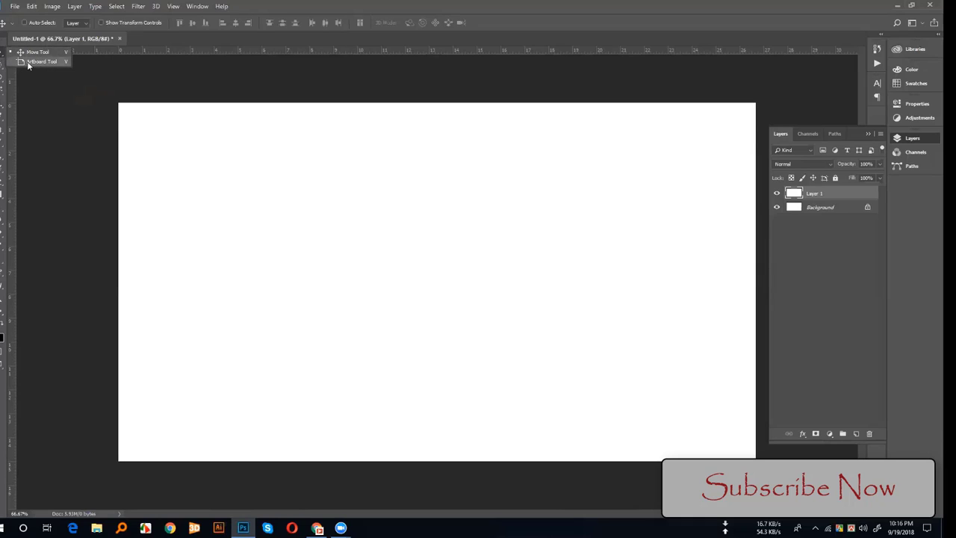
{"action": "left_click", "coordinate": [30, 54]}
{"action": "left_click", "coordinate": [119, 38]}
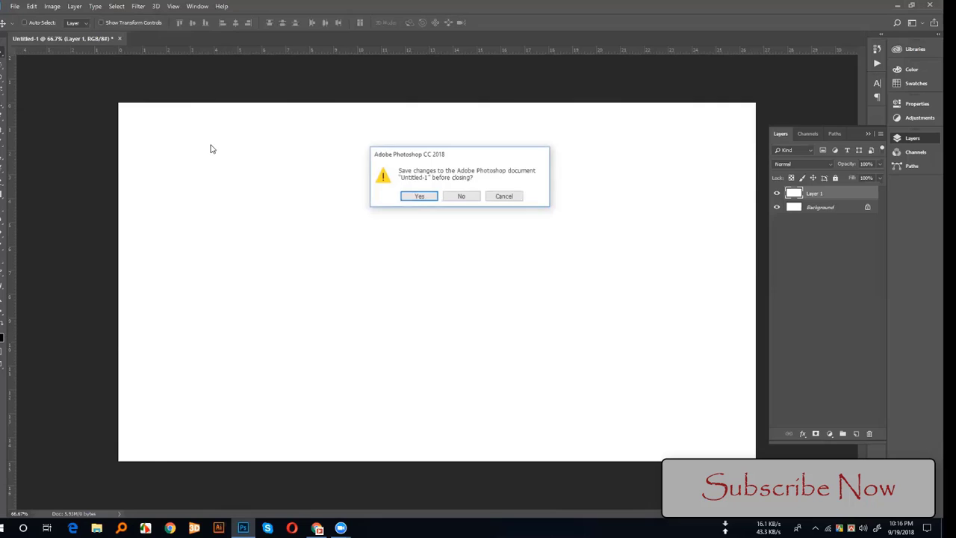
{"action": "left_click", "coordinate": [463, 198]}
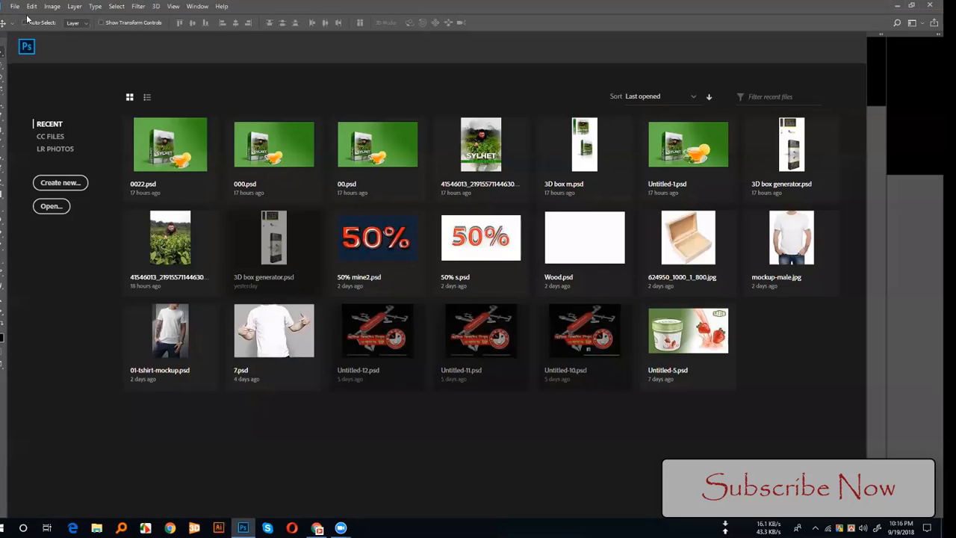
- Create a 1920×1080 px, 72 ppi RGB document from the Recent presets with Artboards enabled
{"action": "key", "text": "ctrl+n"}
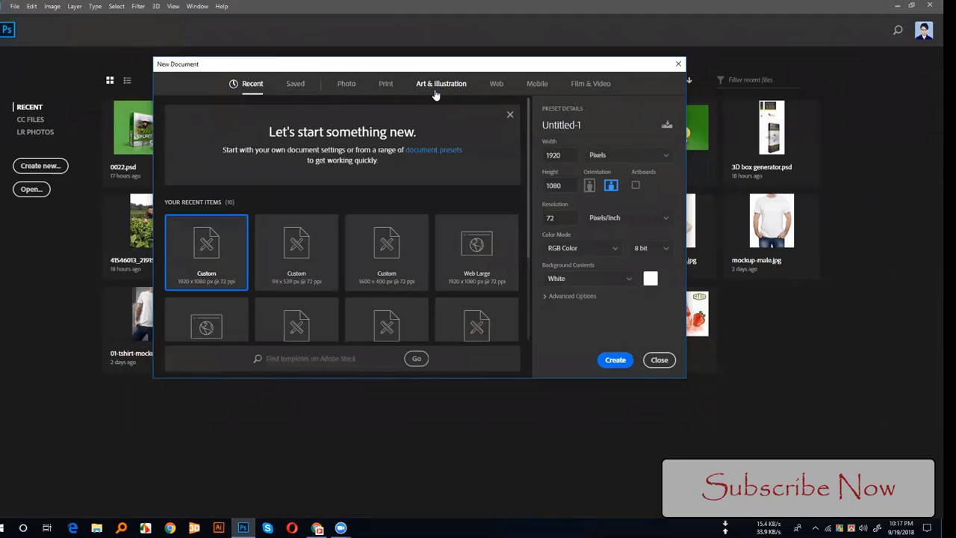
{"action": "left_click", "coordinate": [535, 86]}
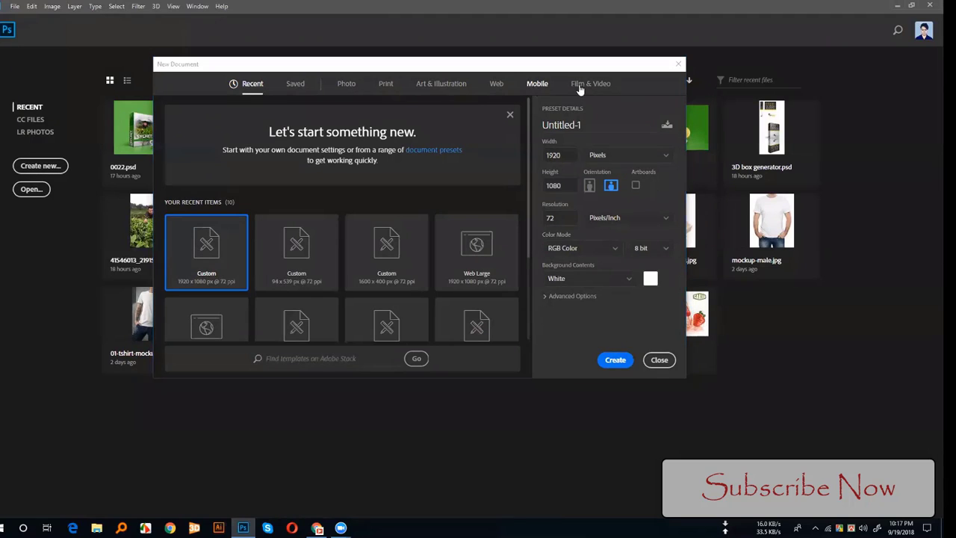
{"action": "left_click", "coordinate": [443, 88]}
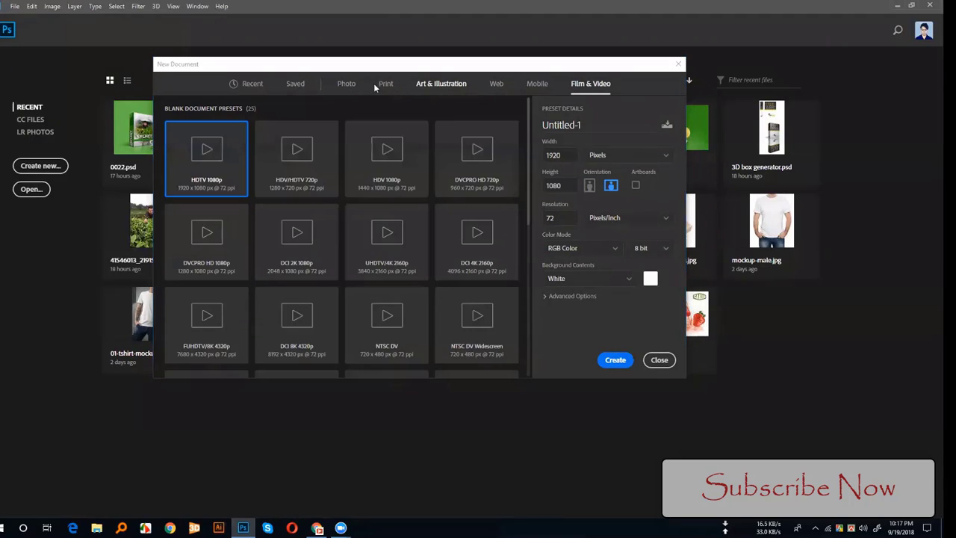
{"action": "left_click", "coordinate": [494, 85]}
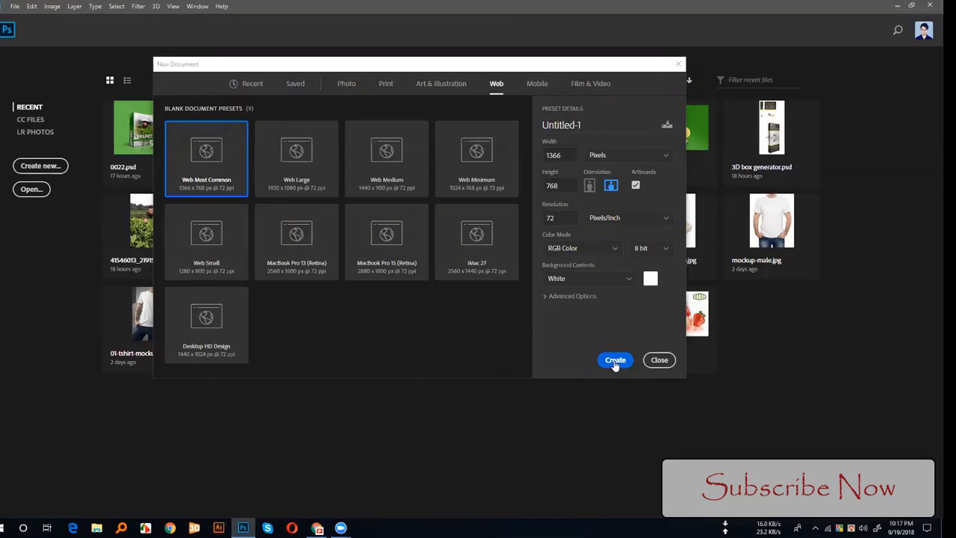
{"action": "left_click", "coordinate": [345, 86]}
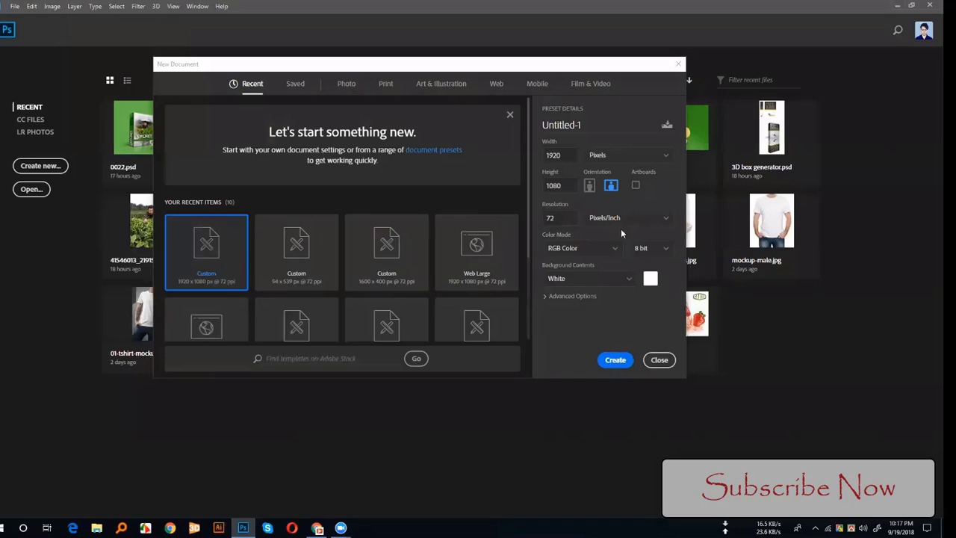
{"action": "left_click", "coordinate": [635, 186]}
{"action": "left_click", "coordinate": [615, 361]}
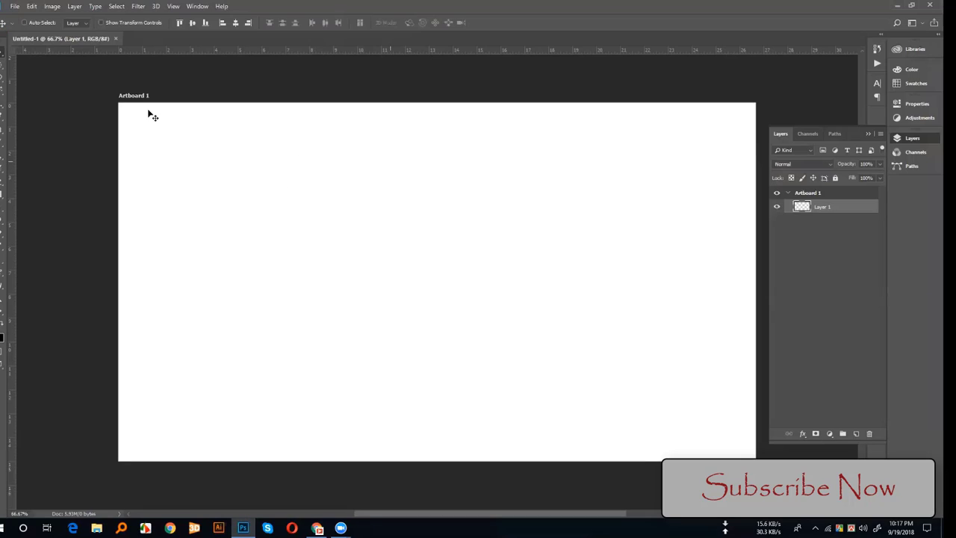
- Add Artboards 2 and 3 to the left and Artboard 4 above, then zoom out to show all four
{"action": "left_click", "coordinate": [138, 99]}
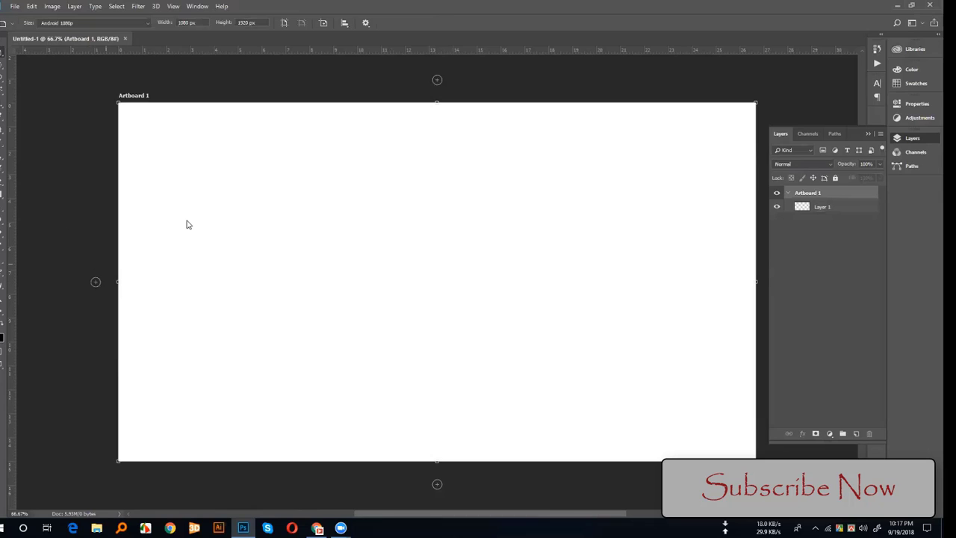
{"action": "left_click", "coordinate": [95, 283]}
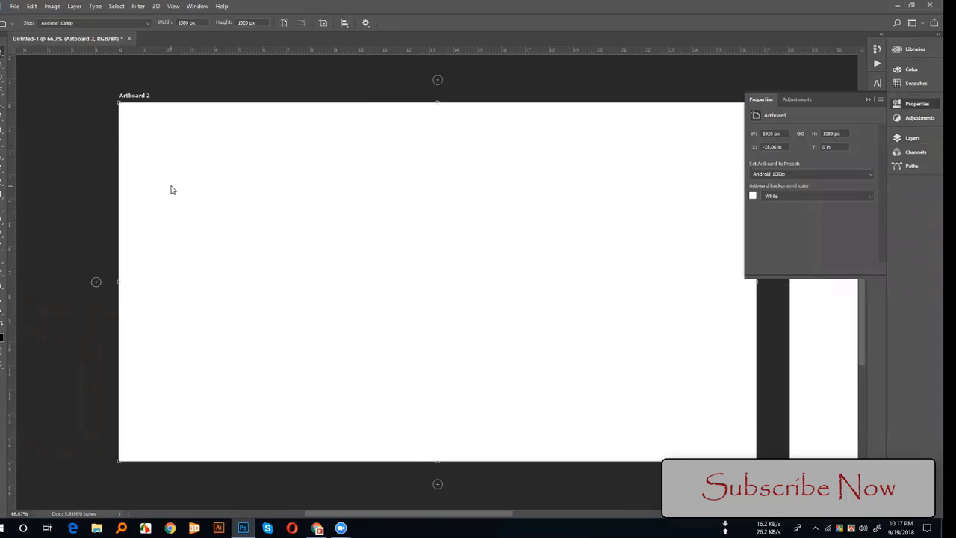
{"action": "left_click", "coordinate": [96, 284]}
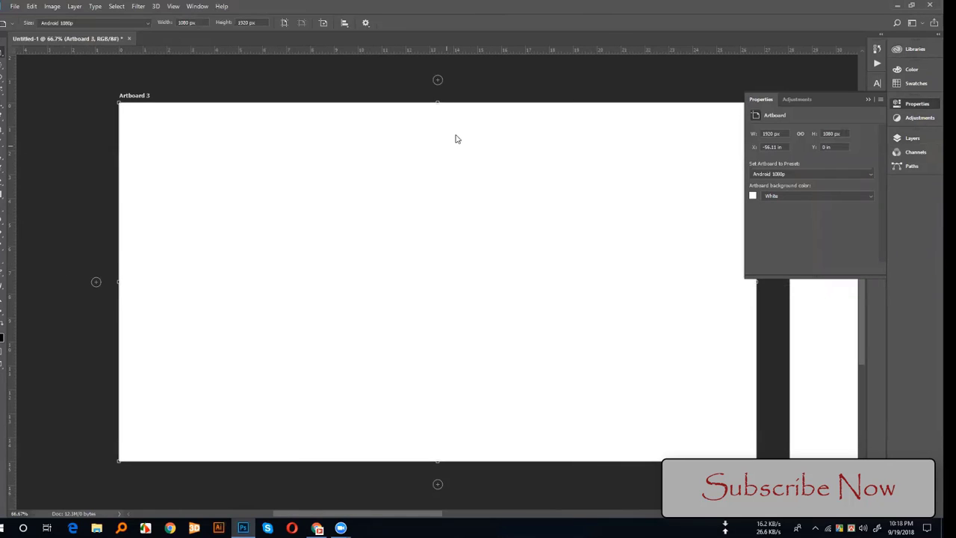
{"action": "left_click", "coordinate": [437, 81]}
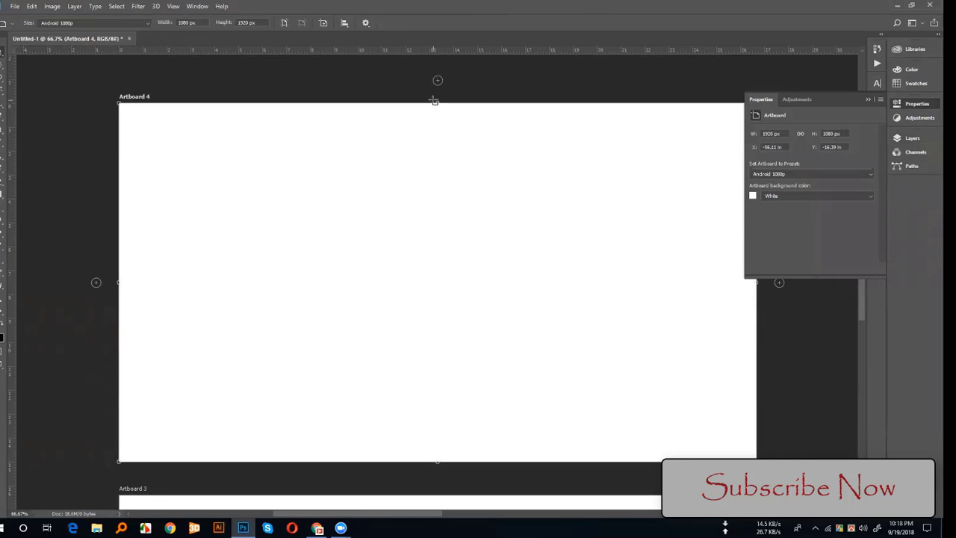
{"action": "key", "text": "ctrl+minus"}
{"action": "key", "text": "ctrl+minus"}
{"action": "key", "text": "ctrl+minus"}
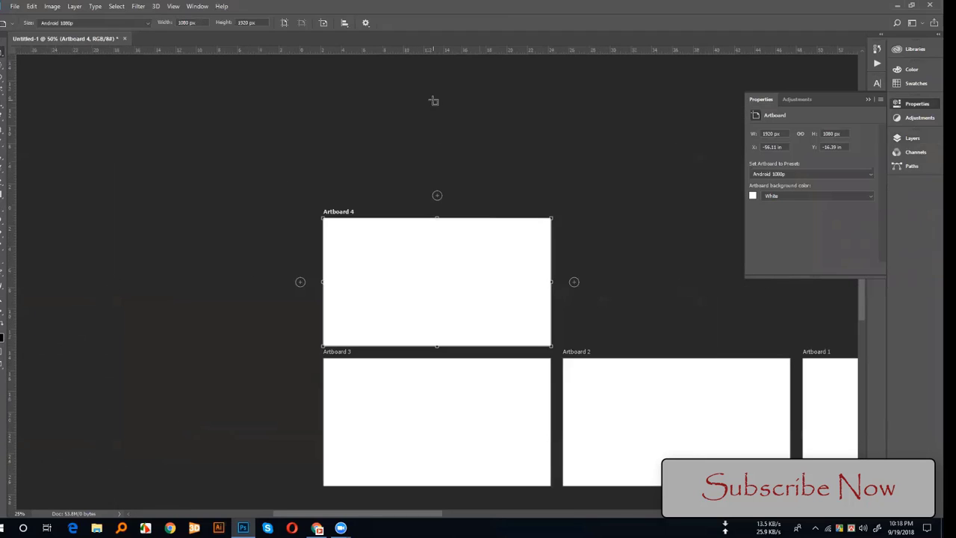
{"action": "key", "text": "ctrl+minus"}
{"action": "left_click_drag", "start_coordinate": [572, 173], "coordinate": [463, 159]}
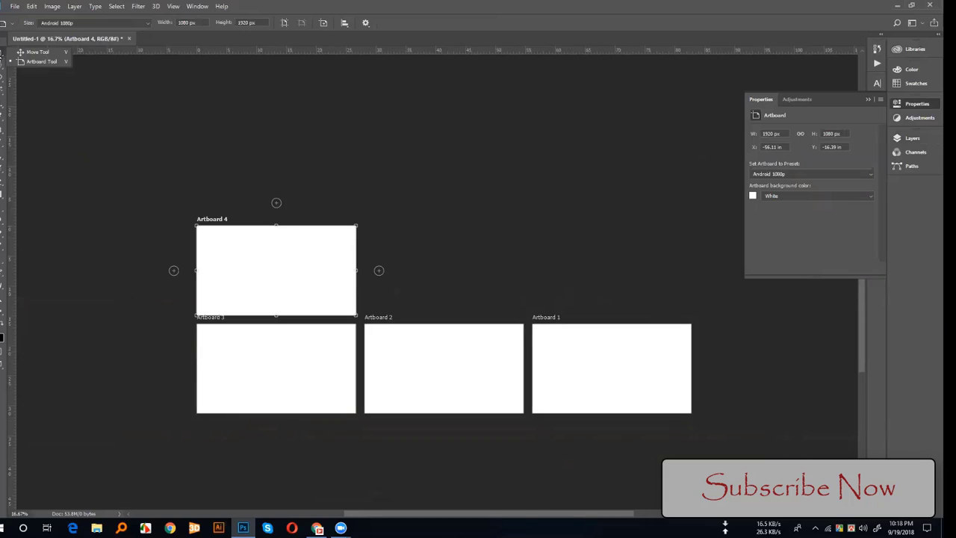
{"action": "key", "text": "v"}
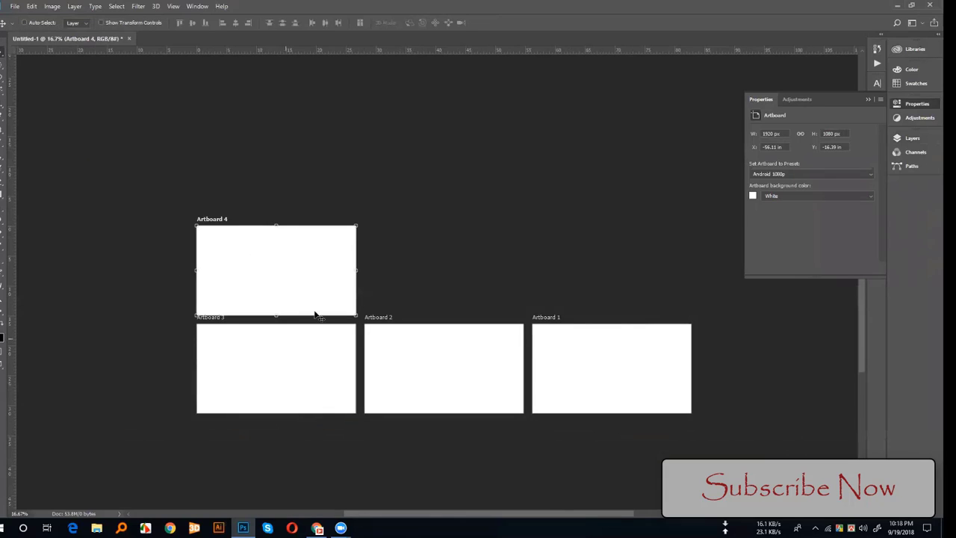
- In the Layers panel, select the top artboard, Artboard 4, and rename it 'logo'
{"action": "left_click", "coordinate": [914, 139]}
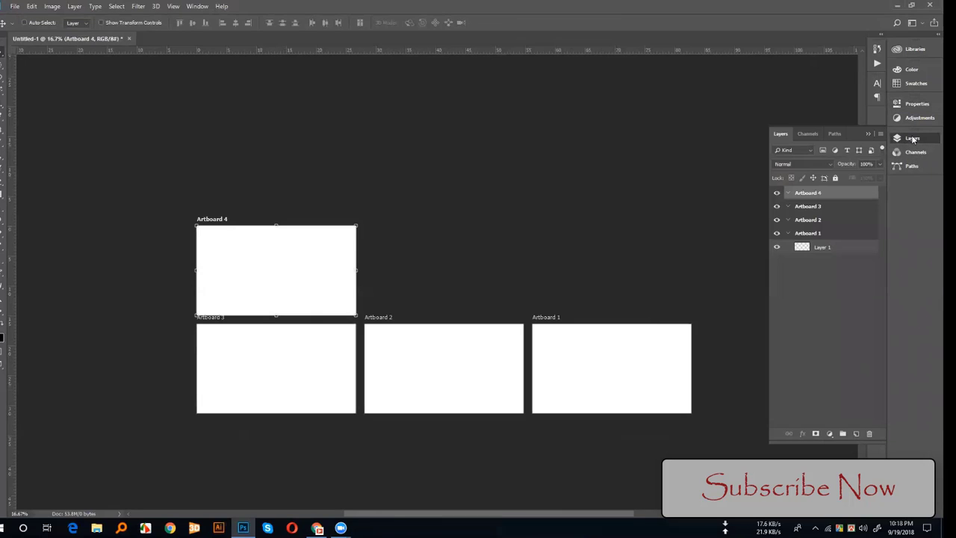
{"action": "left_click", "coordinate": [799, 220]}
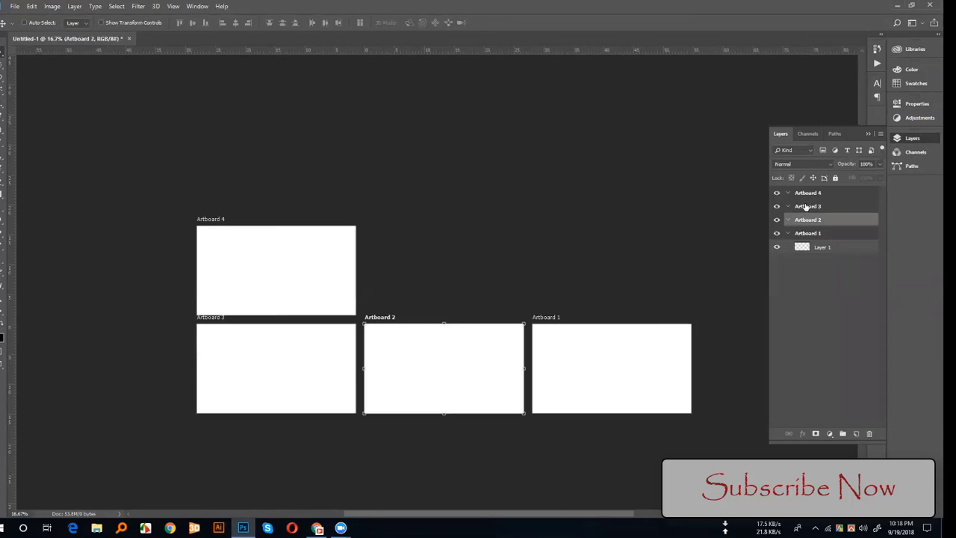
{"action": "left_click", "coordinate": [806, 207]}
{"action": "left_click", "coordinate": [808, 194]}
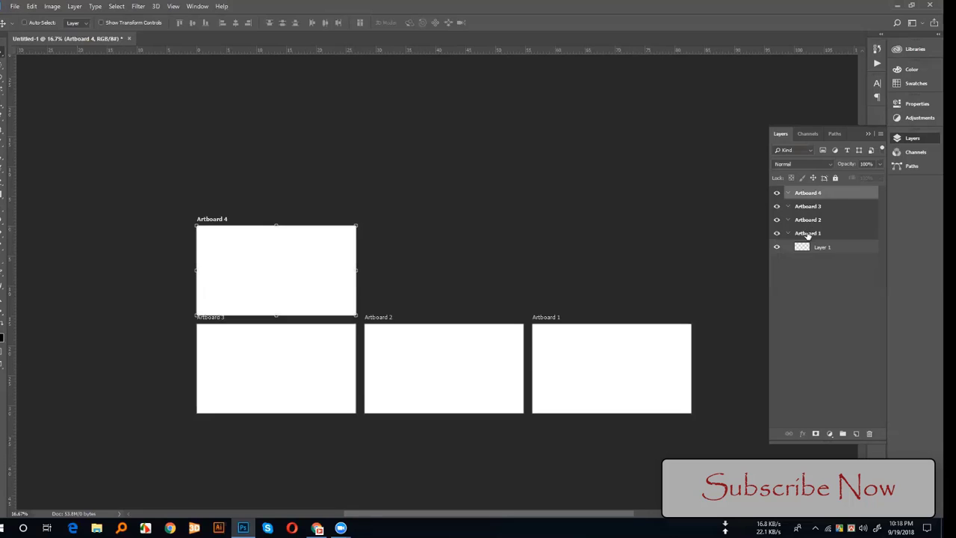
{"action": "left_click", "coordinate": [807, 232]}
{"action": "left_click", "coordinate": [807, 221]}
{"action": "left_click", "coordinate": [807, 206]}
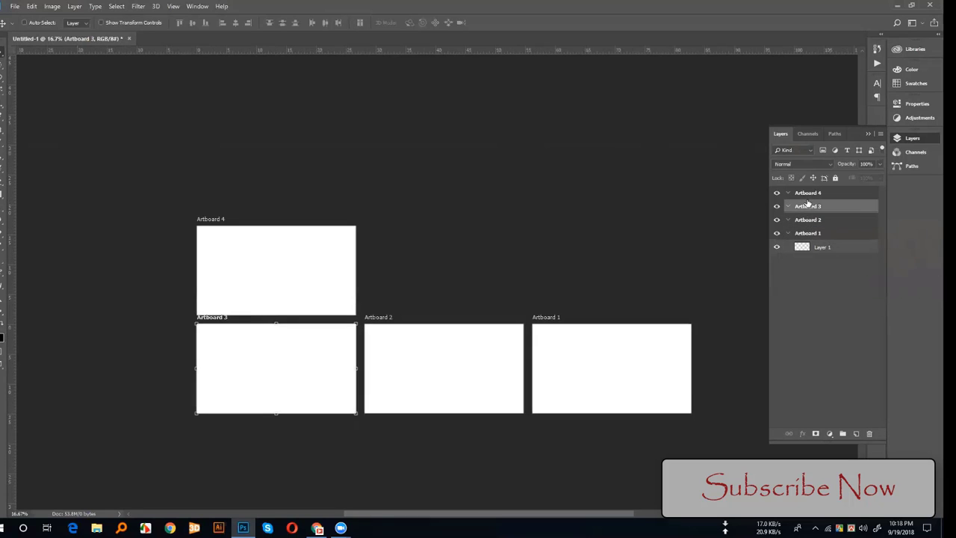
{"action": "left_click", "coordinate": [808, 195]}
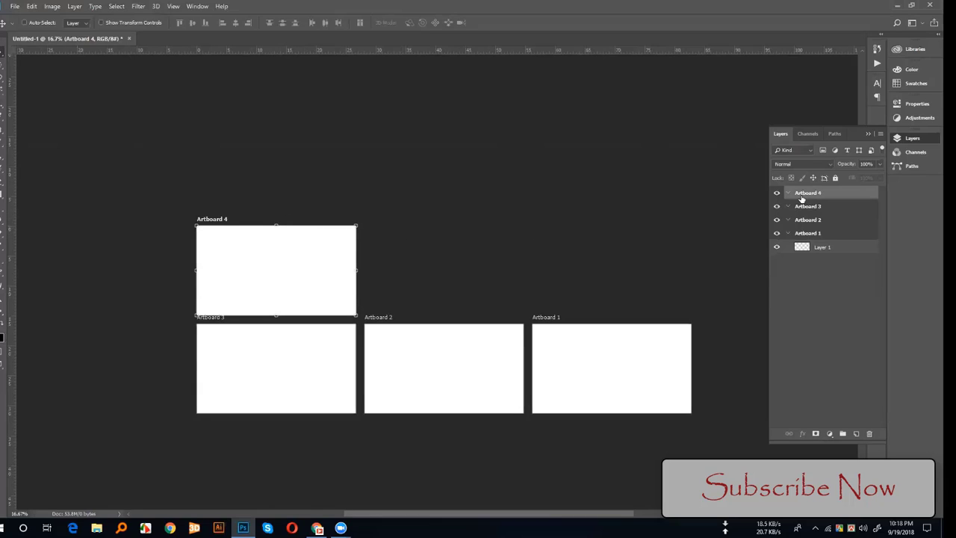
{"action": "double_click", "coordinate": [807, 193]}
{"action": "type", "text": "logo"}
{"action": "left_click", "coordinate": [808, 207]}
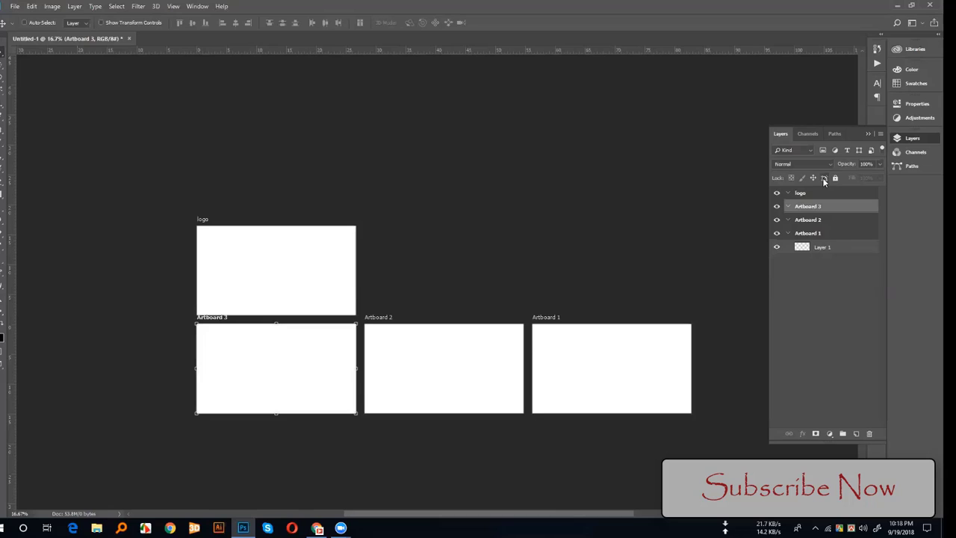
- Lock Artboard 3 and Artboard 2 with Lock All
{"action": "left_click", "coordinate": [825, 182]}
{"action": "left_click", "coordinate": [814, 220]}
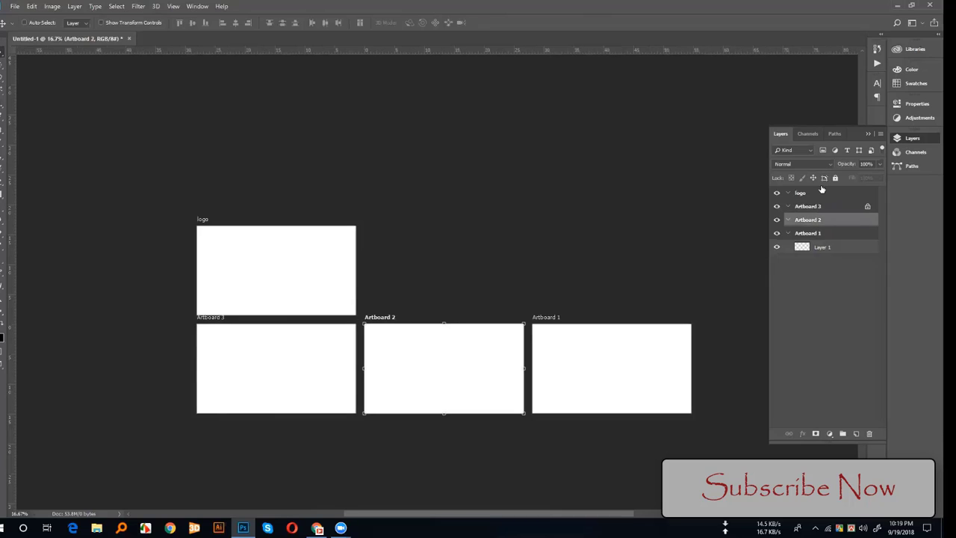
{"action": "left_click", "coordinate": [824, 182]}
{"action": "mouse_move", "coordinate": [303, 251]}
{"action": "left_mouse_down"}
{"action": "mouse_move", "coordinate": [409, 232]}
{"action": "mouse_move", "coordinate": [303, 243]}
{"action": "left_mouse_up"}
- Try painting on the logo artboard with the Brush and dismiss the resulting error
{"action": "left_click", "coordinate": [3, 142]}
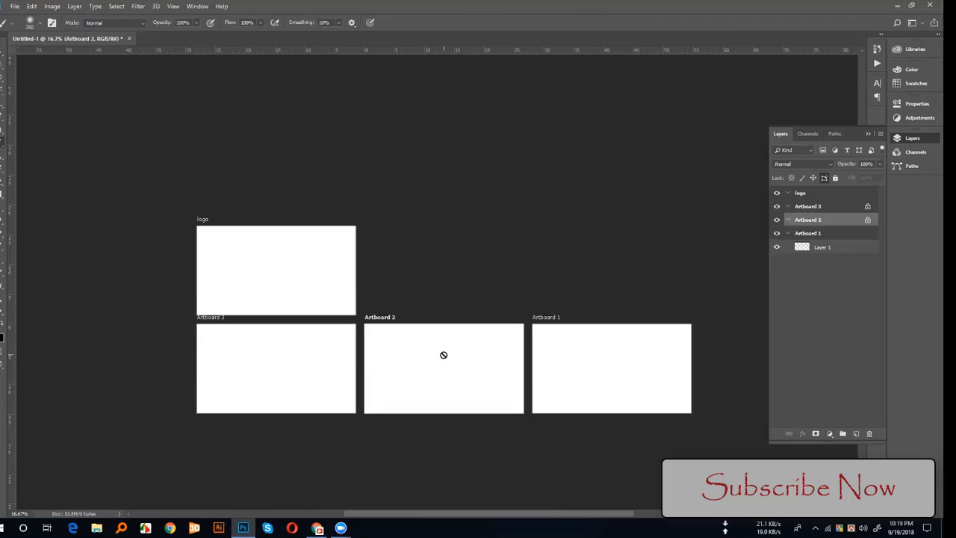
{"action": "left_click", "coordinate": [807, 194]}
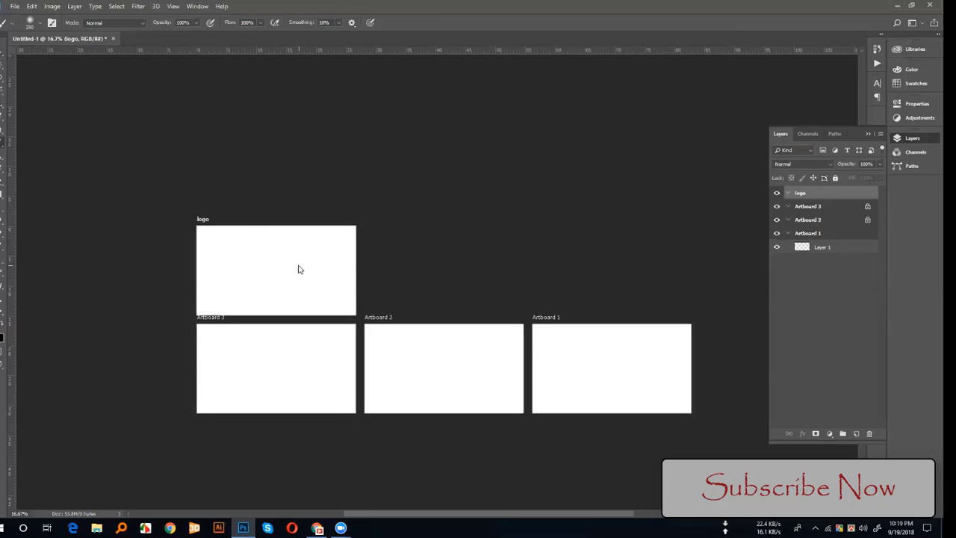
{"action": "left_click", "coordinate": [299, 268]}
{"action": "left_click", "coordinate": [456, 204]}
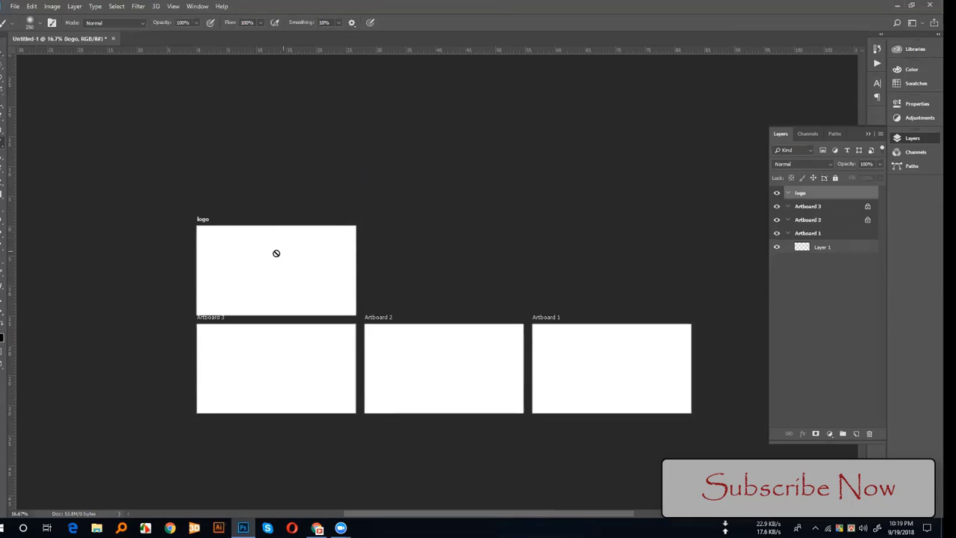
- Return to the Brush, expand the artboard groups and select Layer 1 inside Artboard 1
{"action": "left_click", "coordinate": [6, 122]}
{"action": "left_click", "coordinate": [4, 148]}
{"action": "left_click", "coordinate": [788, 192]}
{"action": "left_click", "coordinate": [807, 247]}
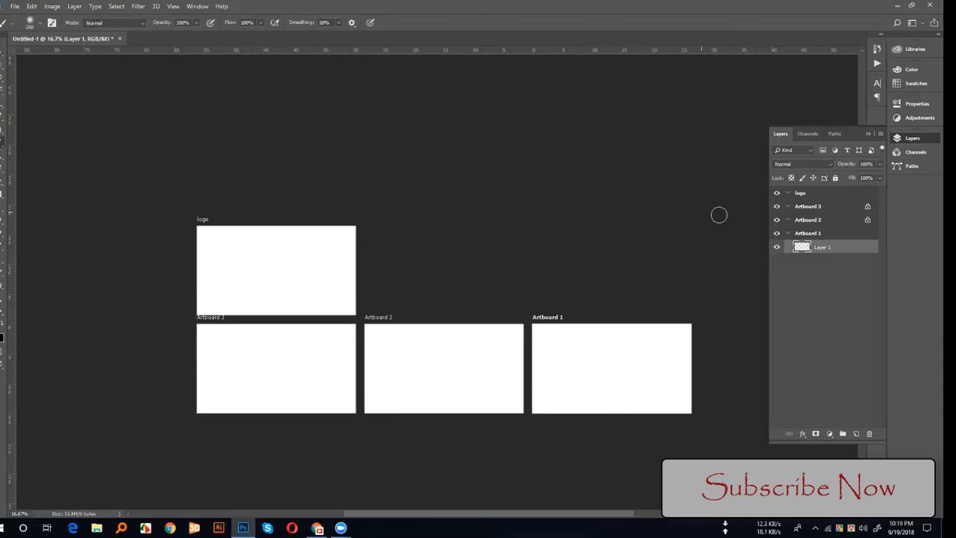
- Move Artboard 1 up beside the logo artboard with the Move tool
{"action": "left_click", "coordinate": [789, 235]}
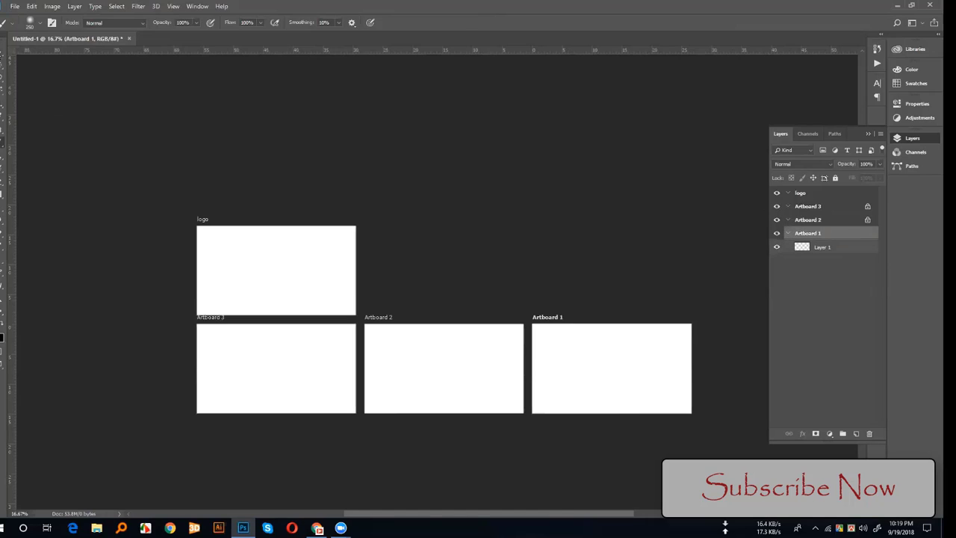
{"action": "key", "text": "v"}
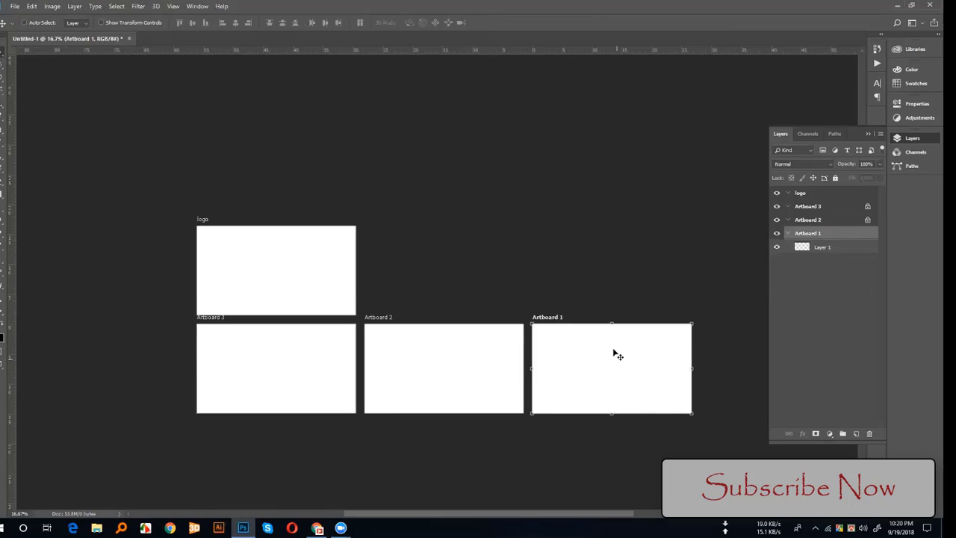
{"action": "mouse_move", "coordinate": [614, 354]}
{"action": "left_mouse_down"}
{"action": "mouse_move", "coordinate": [545, 266]}
{"action": "mouse_move", "coordinate": [480, 234]}
{"action": "mouse_move", "coordinate": [440, 259]}
{"action": "left_mouse_up"}
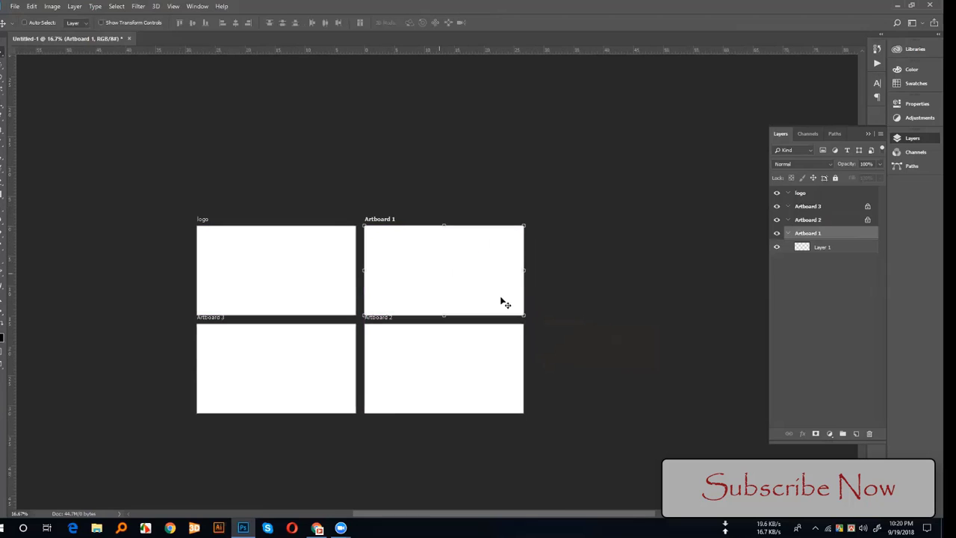
- Unlock Artboard 2 and Artboard 3, then collapse the Artboard 1 group
{"action": "left_click", "coordinate": [812, 212]}
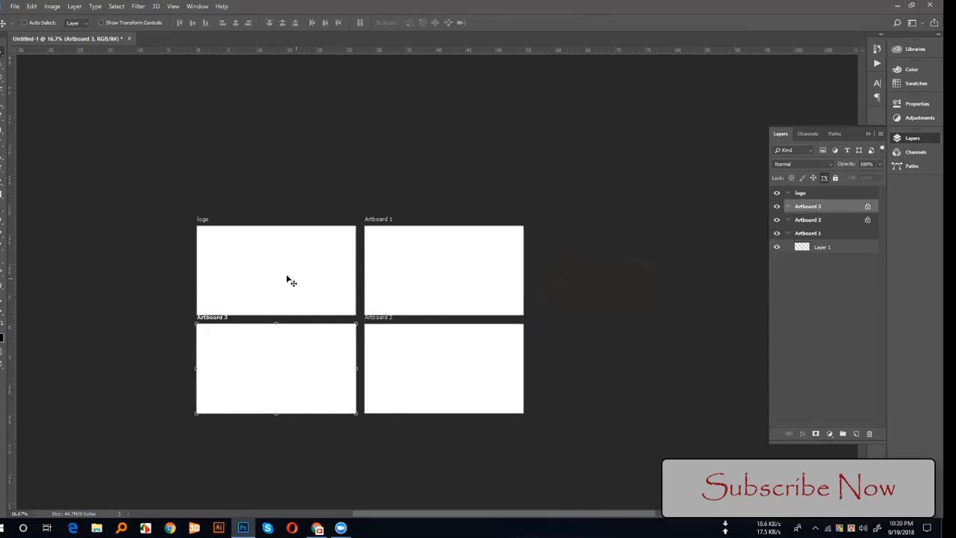
{"action": "left_click", "coordinate": [806, 253]}
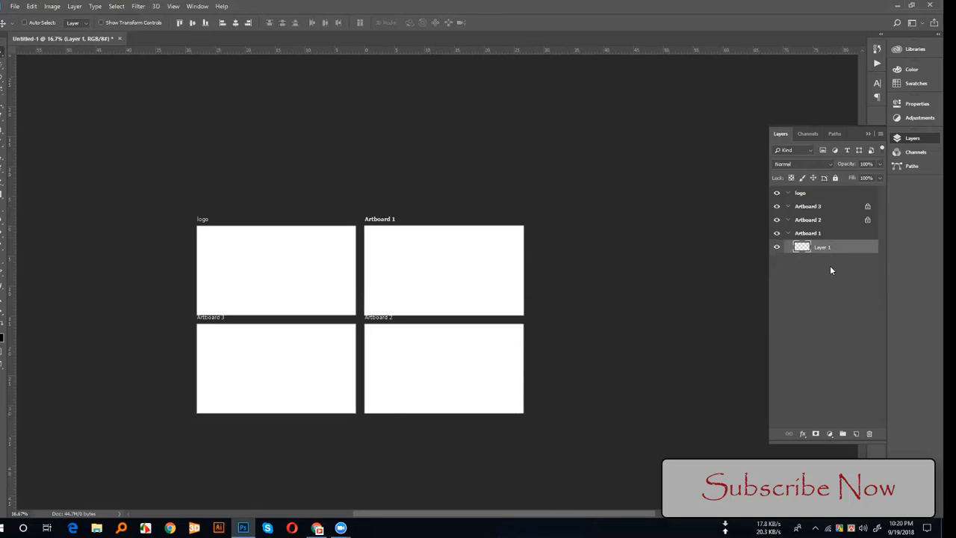
{"action": "left_click", "coordinate": [817, 220]}
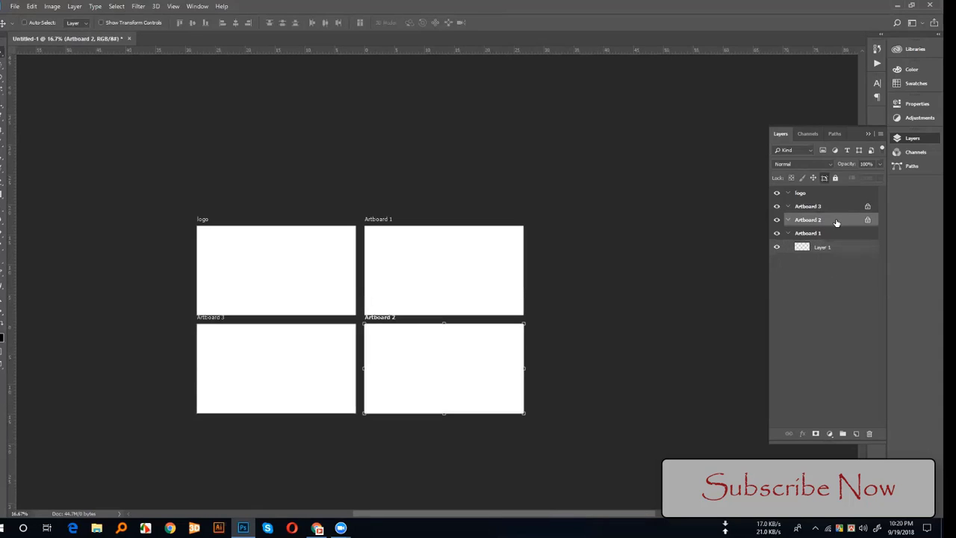
{"action": "key", "text": "ctrl"}
{"action": "left_click", "coordinate": [867, 222]}
{"action": "left_click", "coordinate": [867, 206]}
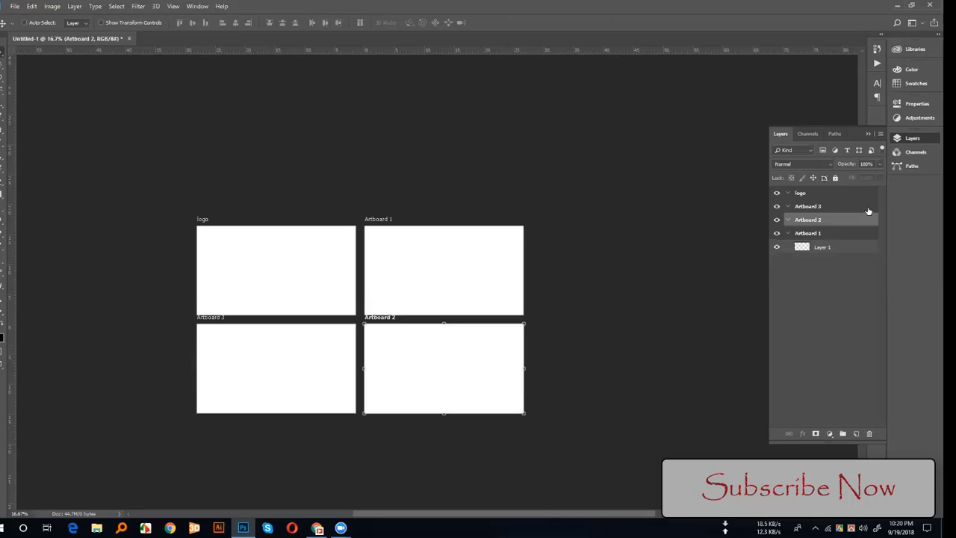
{"action": "left_click", "coordinate": [788, 233]}
- Browse the logo and Artboard 3 artboards, then close the Untitled-1 artboard document
{"action": "left_click", "coordinate": [788, 193]}
{"action": "left_click", "coordinate": [808, 196]}
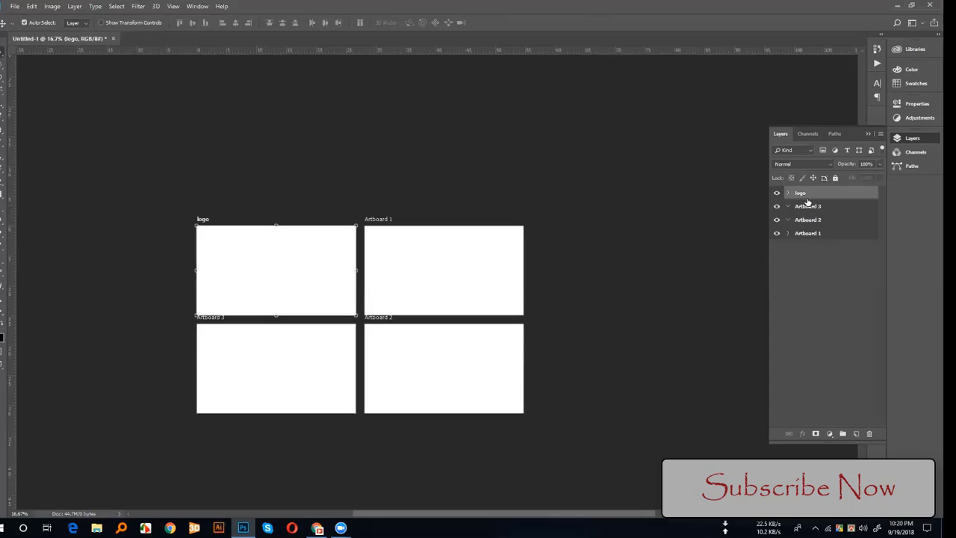
{"action": "left_click", "coordinate": [804, 208]}
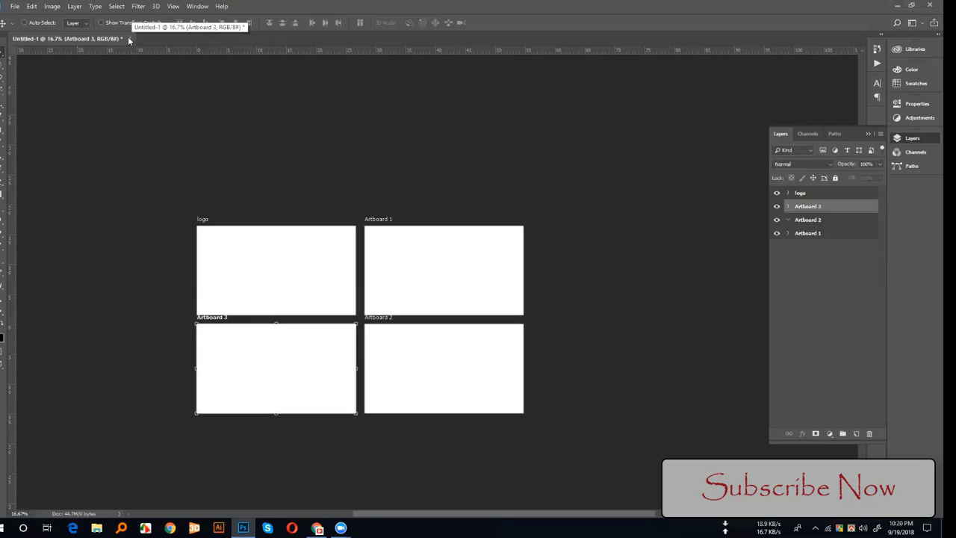
{"action": "left_click", "coordinate": [809, 195]}
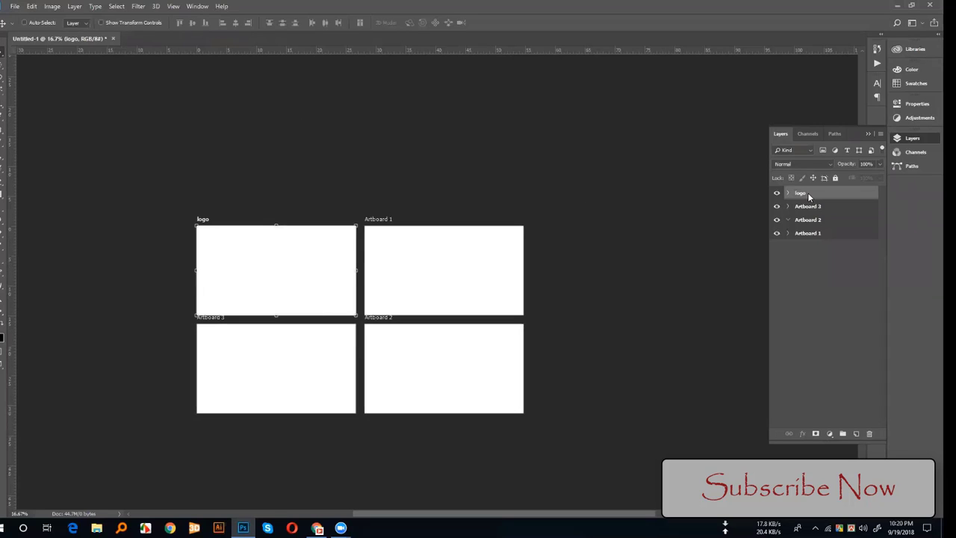
{"action": "right_click", "coordinate": [808, 196]}
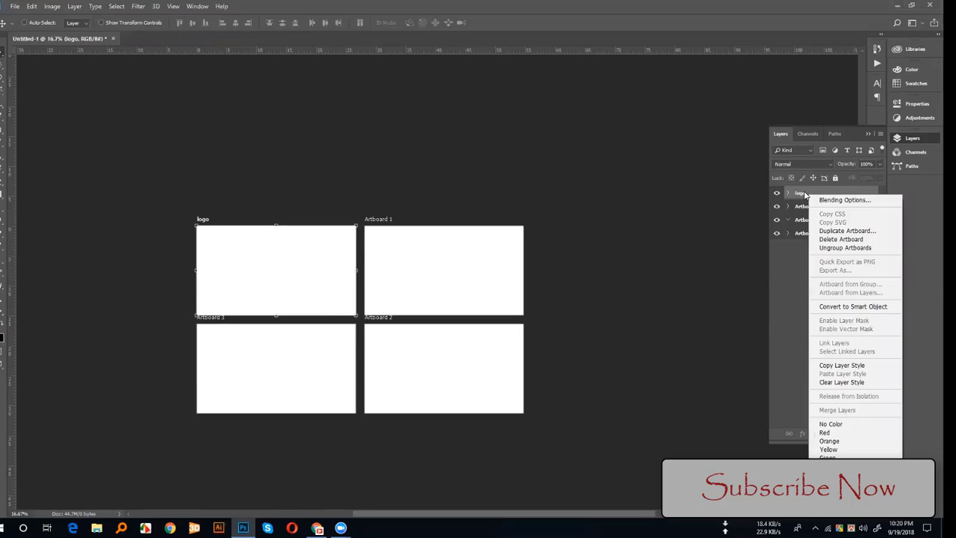
{"action": "left_click", "coordinate": [804, 194]}
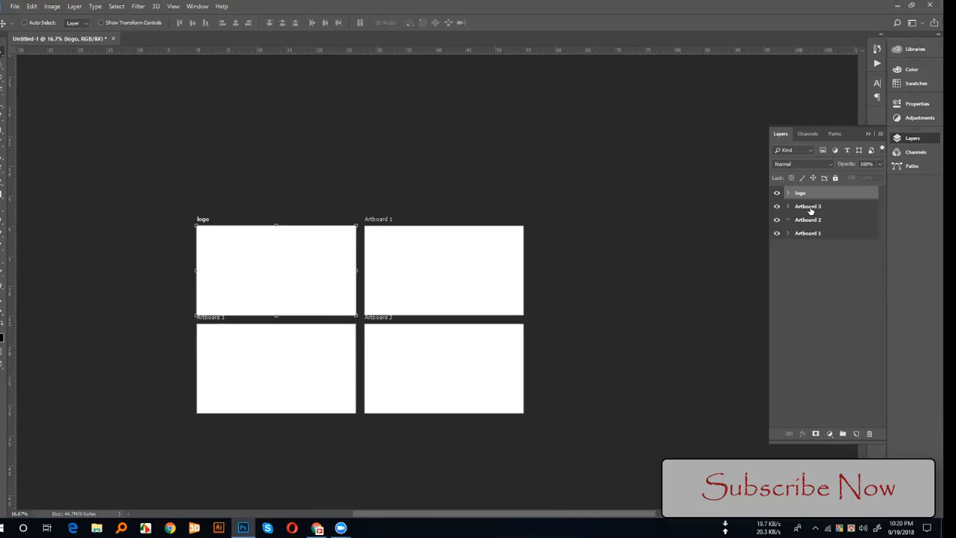
{"action": "left_click", "coordinate": [810, 210]}
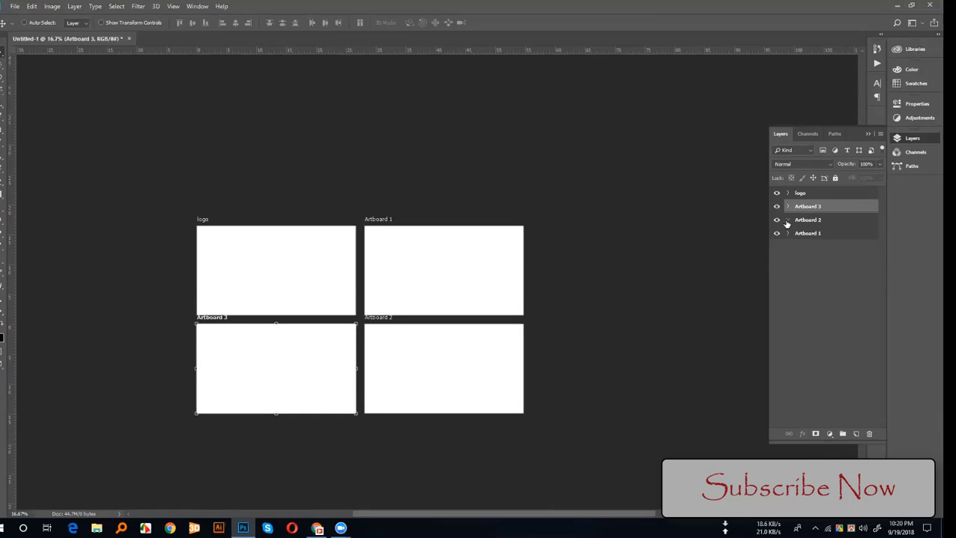
{"action": "left_click", "coordinate": [129, 41]}
- Discard the old document unsaved and create a new default document with a white Artboard 1
{"action": "left_click", "coordinate": [458, 196]}
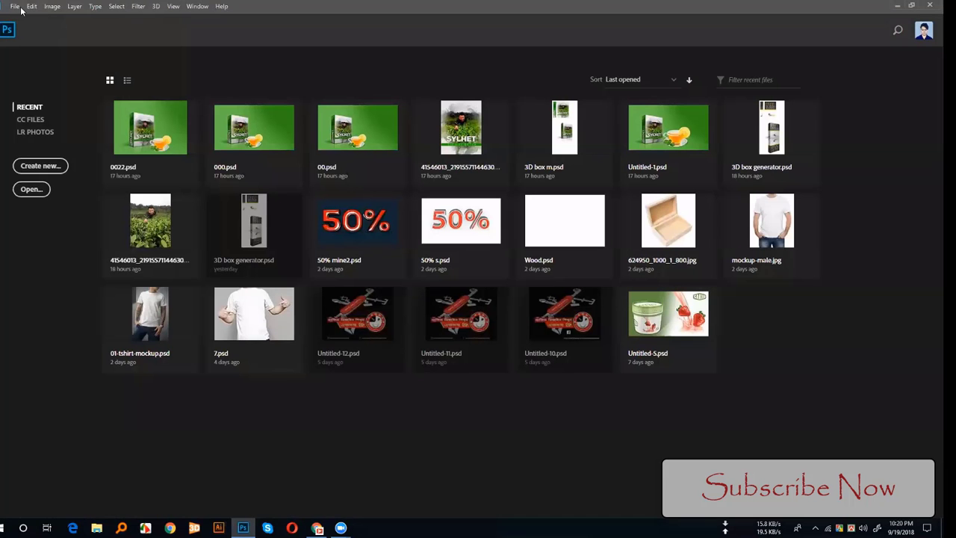
{"action": "key", "text": "ctrl+n"}
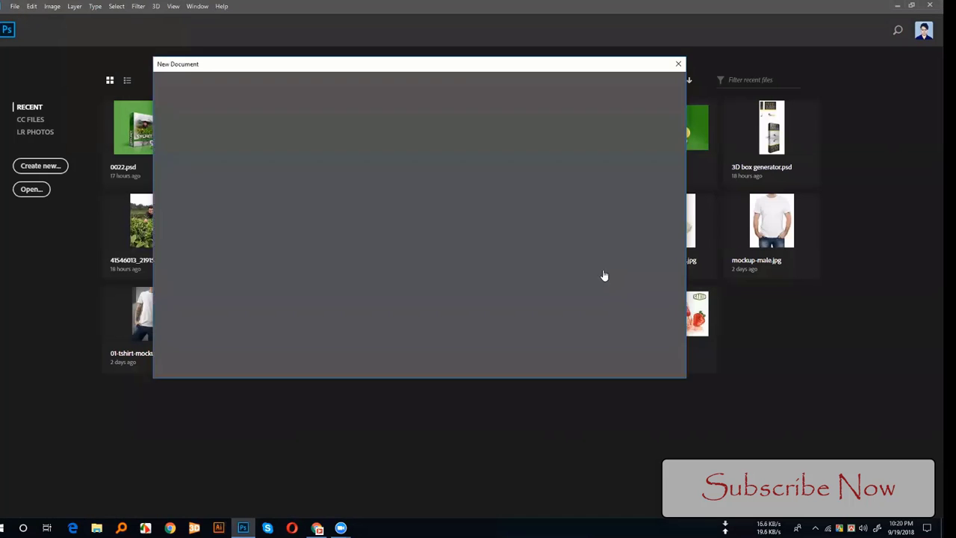
{"action": "left_click", "coordinate": [614, 361]}
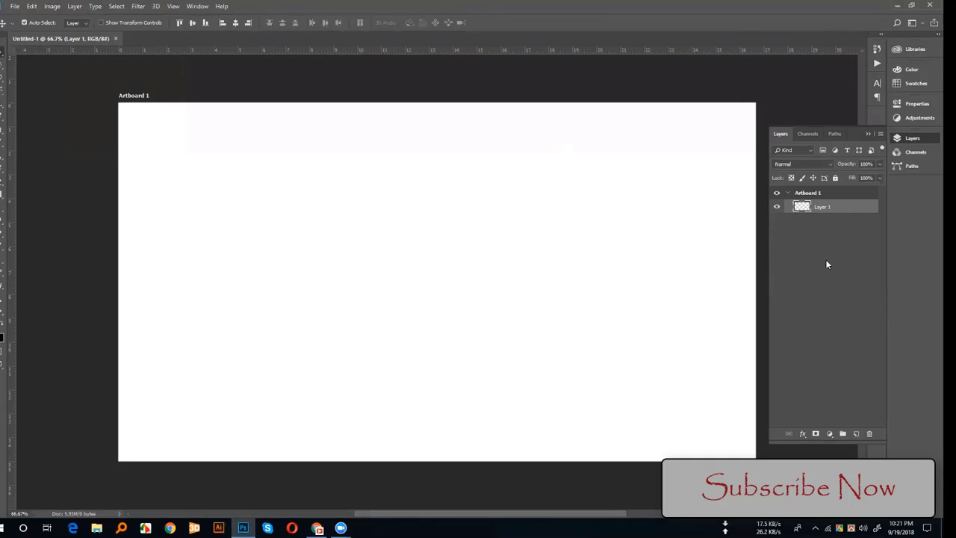
- Merge Artboard 1 and Layer 1 into one layer with Ctrl+E, dismissing the Move error
{"action": "left_click", "coordinate": [810, 195]}
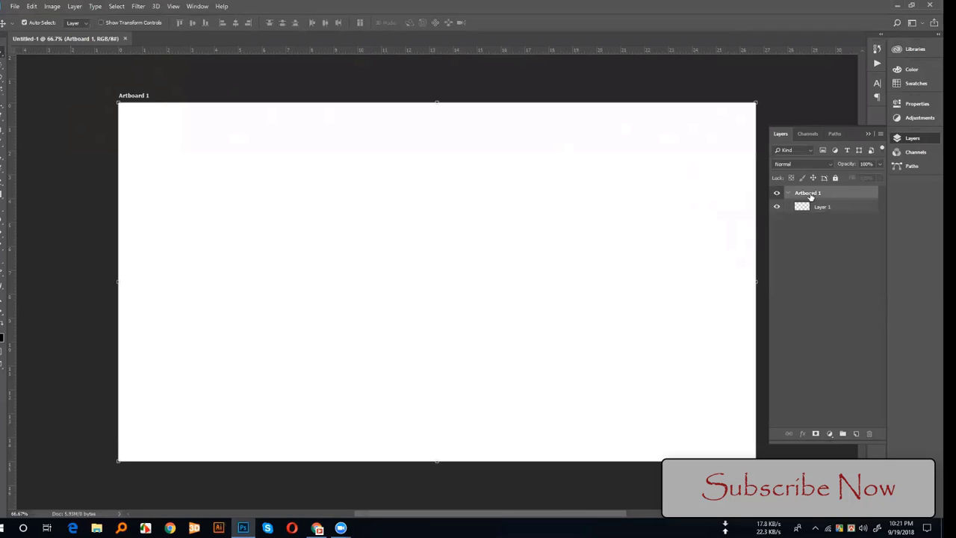
{"action": "key", "text": "ctrl+e"}
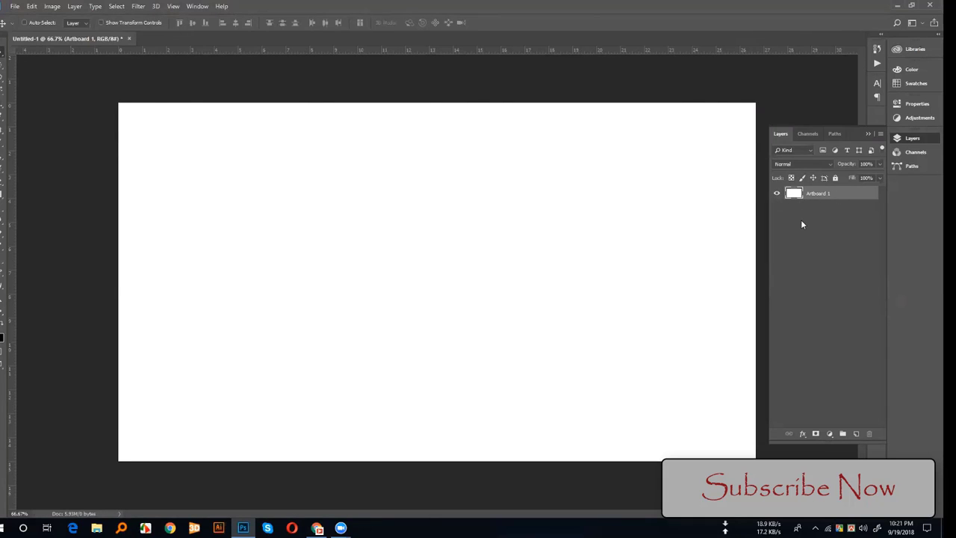
{"action": "left_click", "coordinate": [838, 236]}
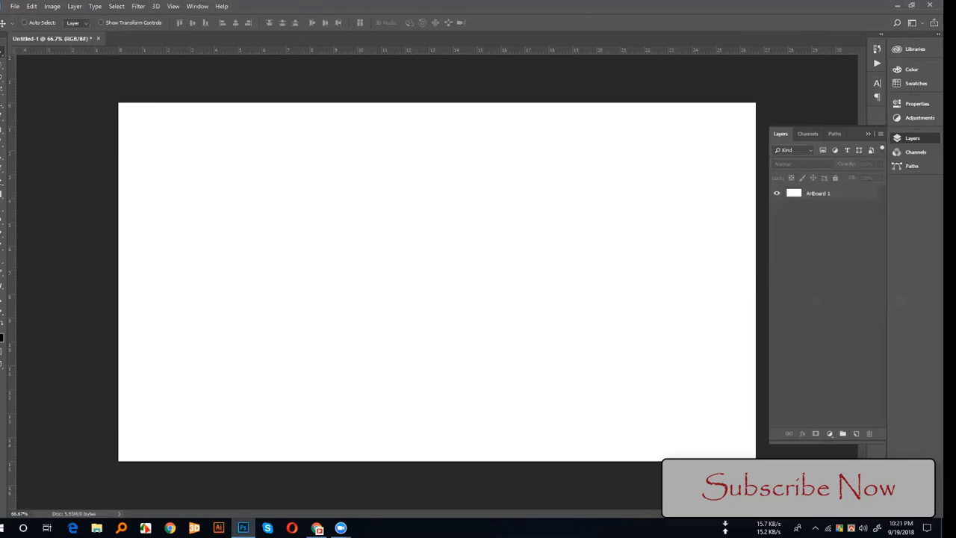
{"action": "left_click", "coordinate": [143, 190]}
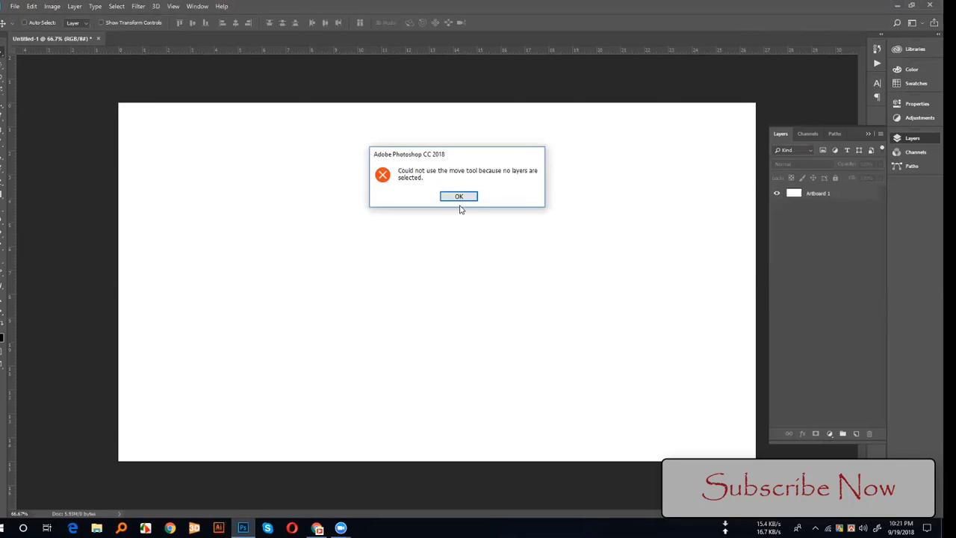
{"action": "left_click", "coordinate": [461, 197]}
- Drag the white Artboard 1 layer off and snap it back to fill the artboard
{"action": "left_click", "coordinate": [851, 196]}
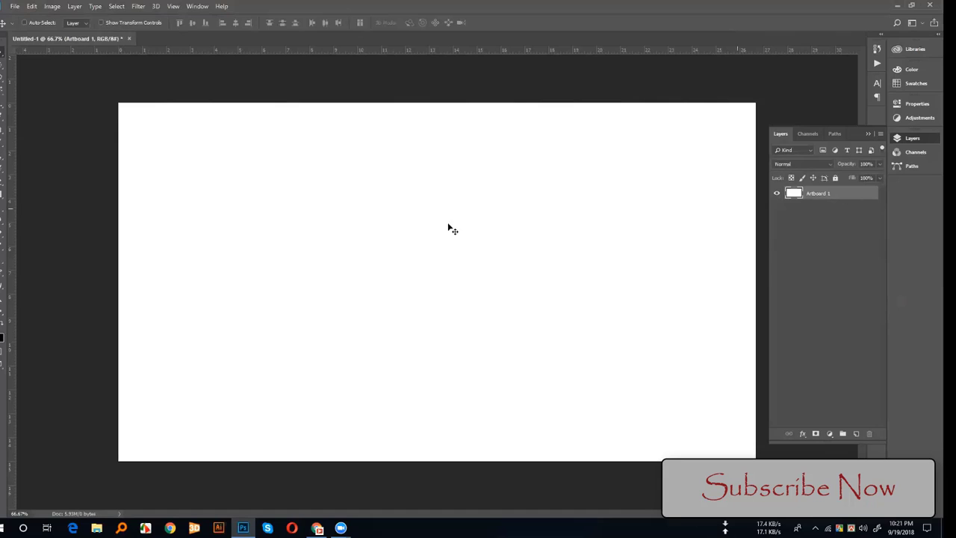
{"action": "left_click_drag", "start_coordinate": [377, 225], "coordinate": [490, 291]}
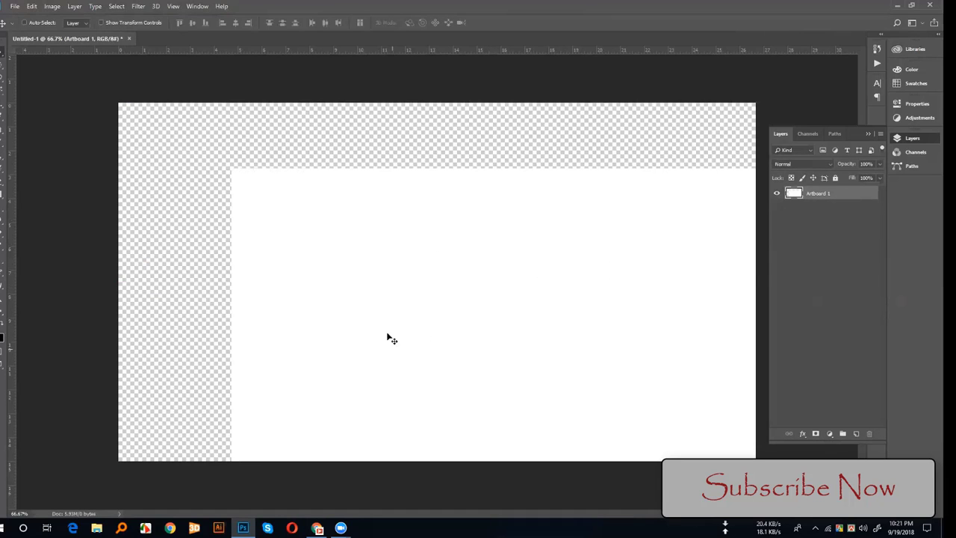
{"action": "left_click_drag", "start_coordinate": [388, 338], "coordinate": [329, 222]}
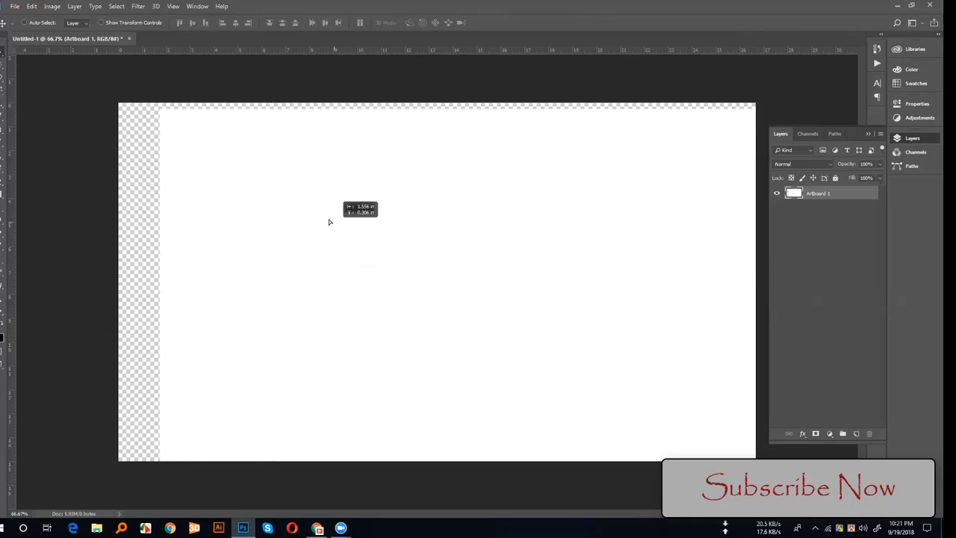
{"action": "left_click_drag", "start_coordinate": [329, 222], "coordinate": [294, 221]}
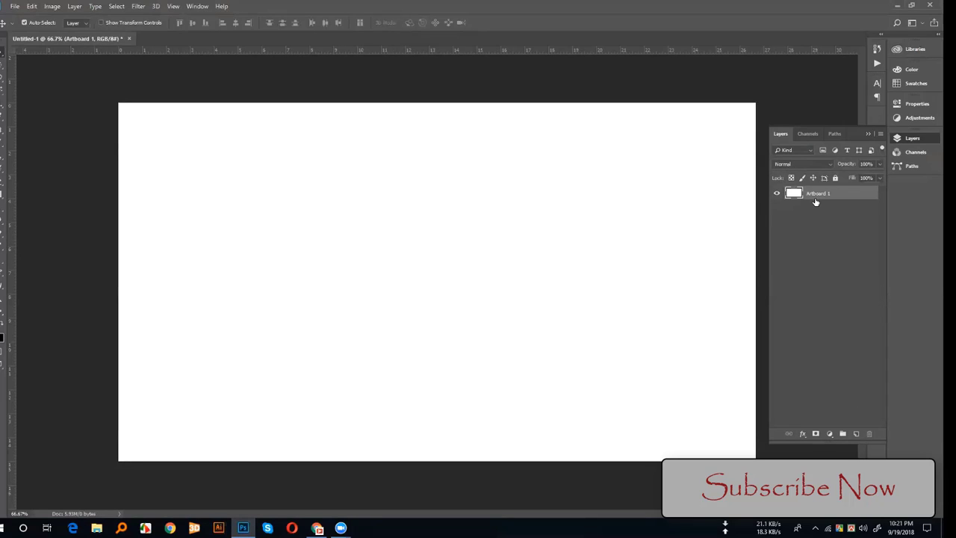
- Duplicate Artboard 1 with Ctrl+J and fill the copy solid black using Alt+Backspace
{"action": "key", "text": "ctrl+j"}
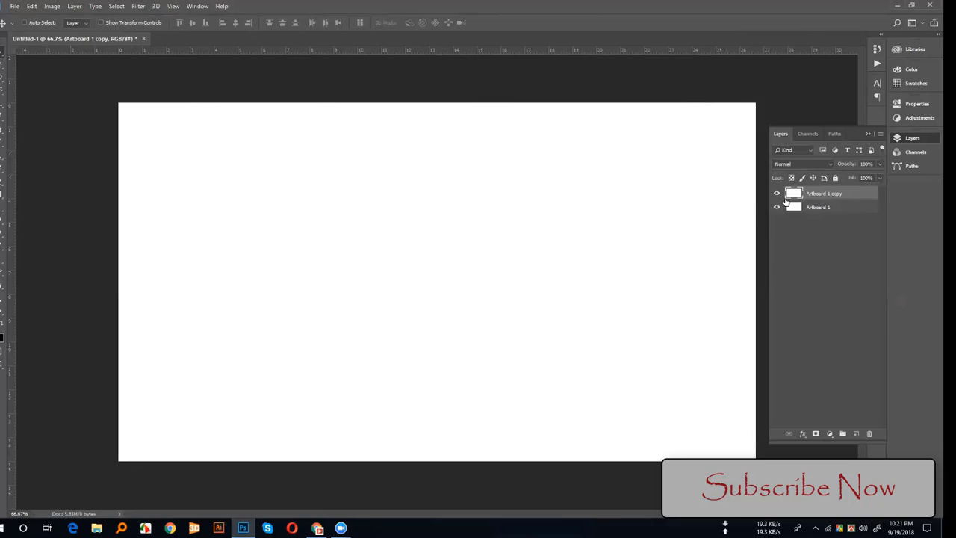
{"action": "left_click_drag", "start_coordinate": [199, 201], "coordinate": [305, 282]}
{"action": "key", "text": "alt+BackSpace"}
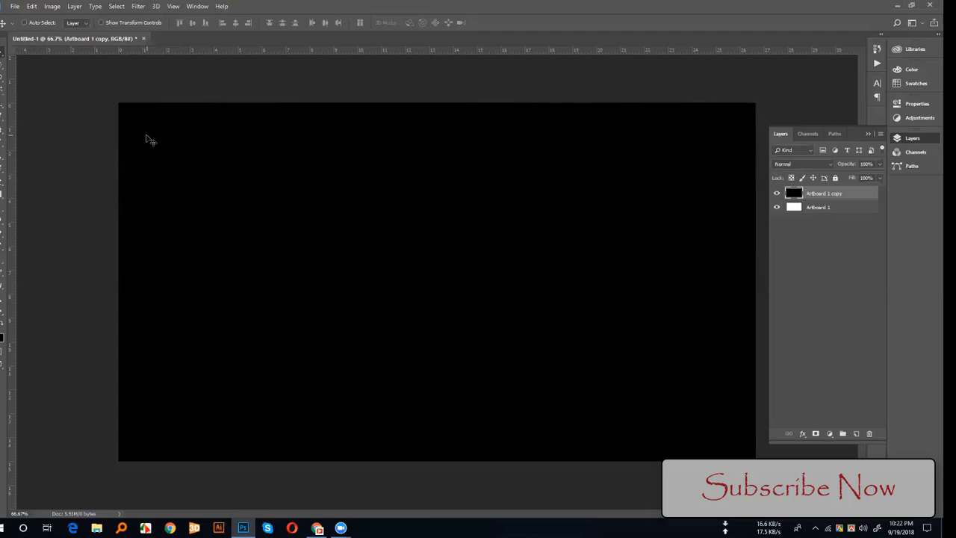
- Shift the black Artboard 1 copy and the white Artboard 1 layer down and right
{"action": "left_click_drag", "start_coordinate": [145, 139], "coordinate": [184, 172]}
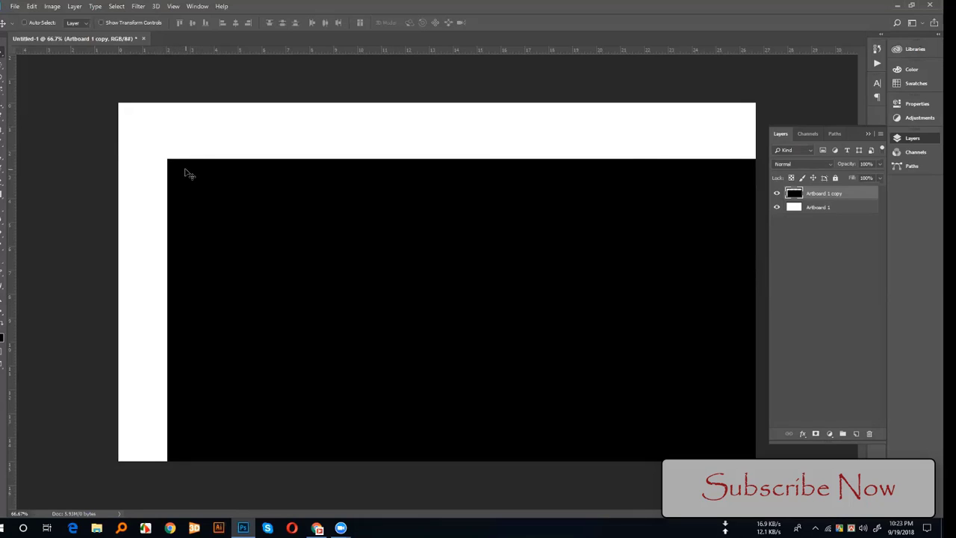
{"action": "left_click", "coordinate": [819, 208]}
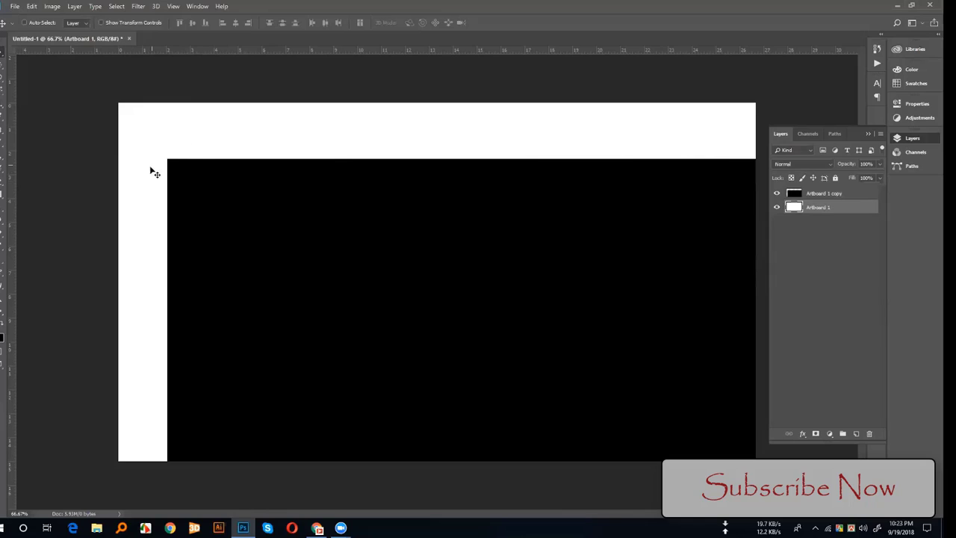
{"action": "left_click_drag", "start_coordinate": [793, 194], "coordinate": [786, 206]}
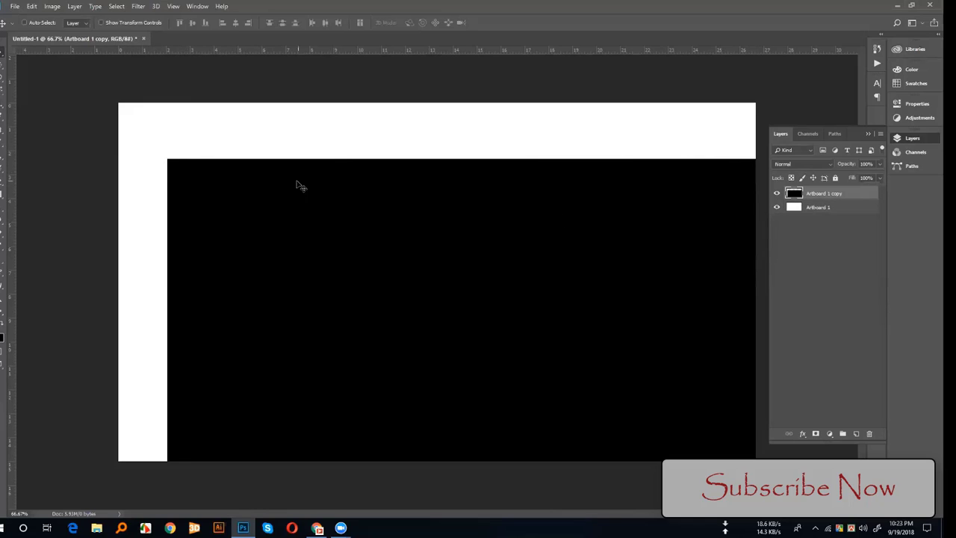
{"action": "left_click_drag", "start_coordinate": [186, 199], "coordinate": [214, 213]}
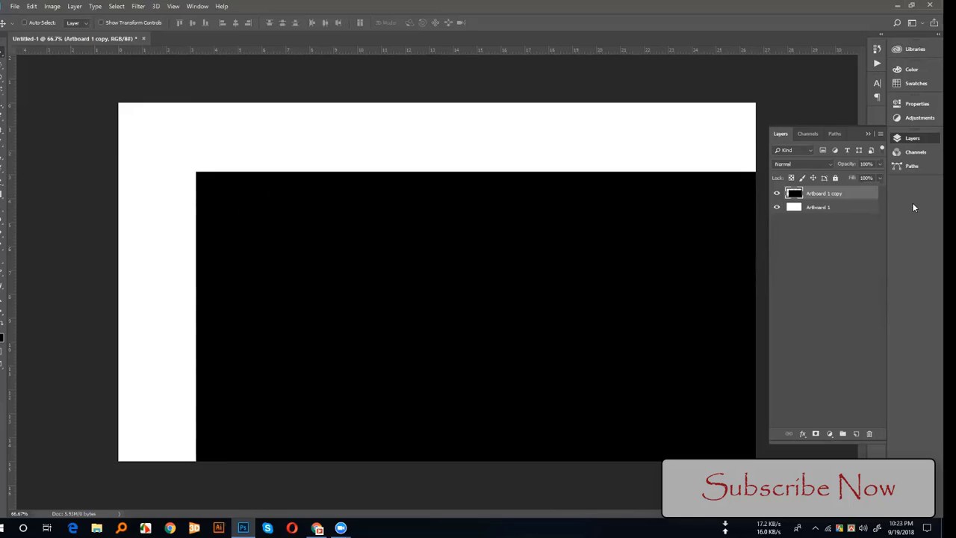
{"action": "left_click", "coordinate": [821, 208]}
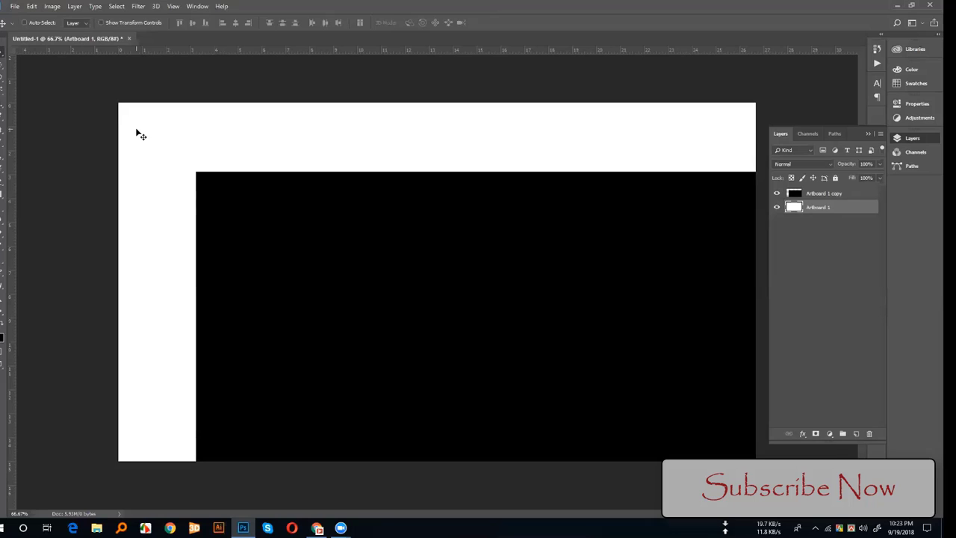
{"action": "mouse_move", "coordinate": [240, 211]}
{"action": "left_mouse_down"}
{"action": "mouse_move", "coordinate": [286, 246]}
{"action": "mouse_move", "coordinate": [273, 240]}
{"action": "left_mouse_up"}
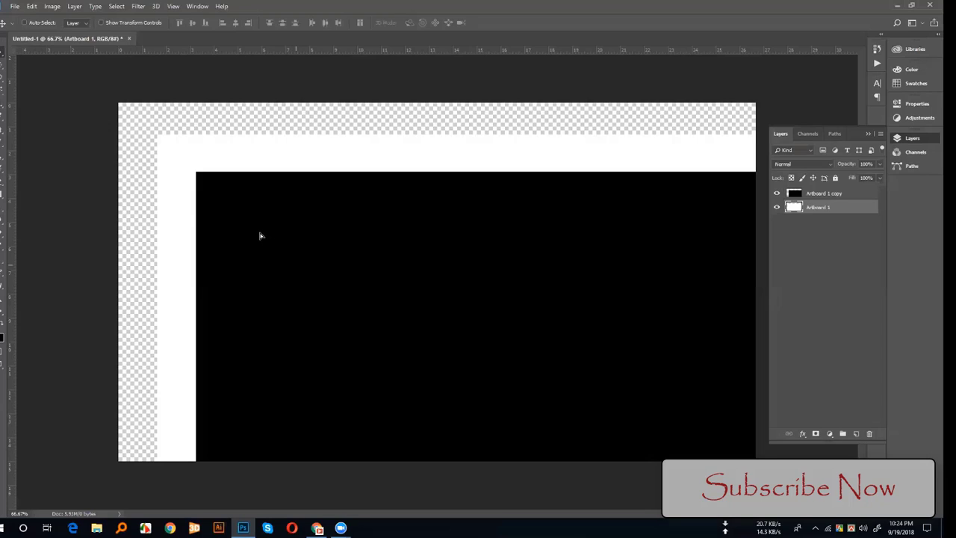
- Fill the margins with white and drag the black copy back to cover the whole artboard
{"action": "key", "text": "ctrl+BackSpace"}
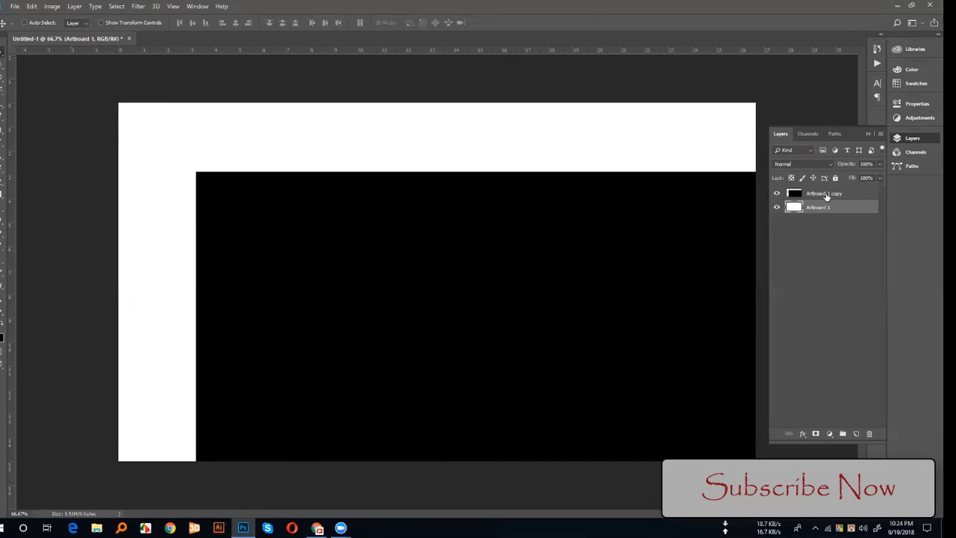
{"action": "left_click_drag", "start_coordinate": [470, 292], "coordinate": [368, 267]}
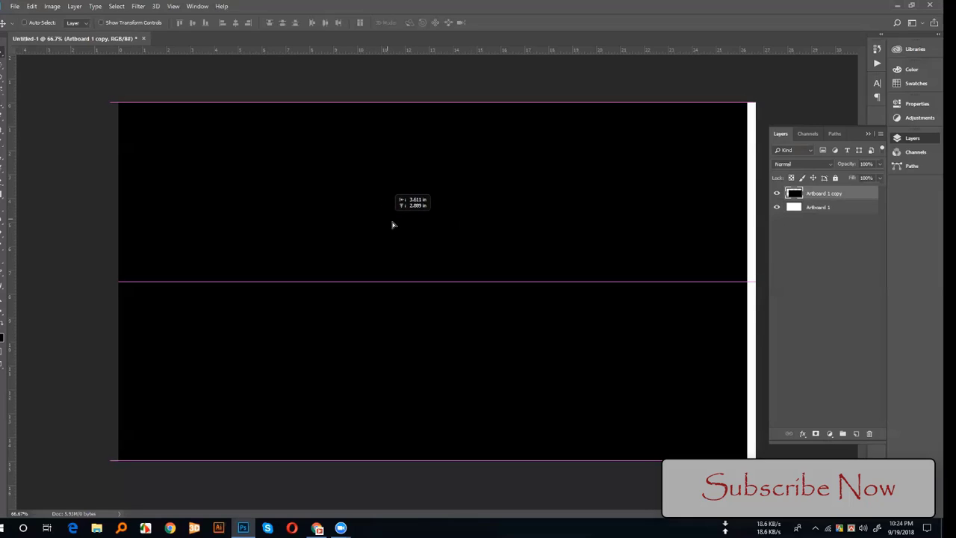
{"action": "left_click_drag", "start_coordinate": [374, 268], "coordinate": [171, 365]}
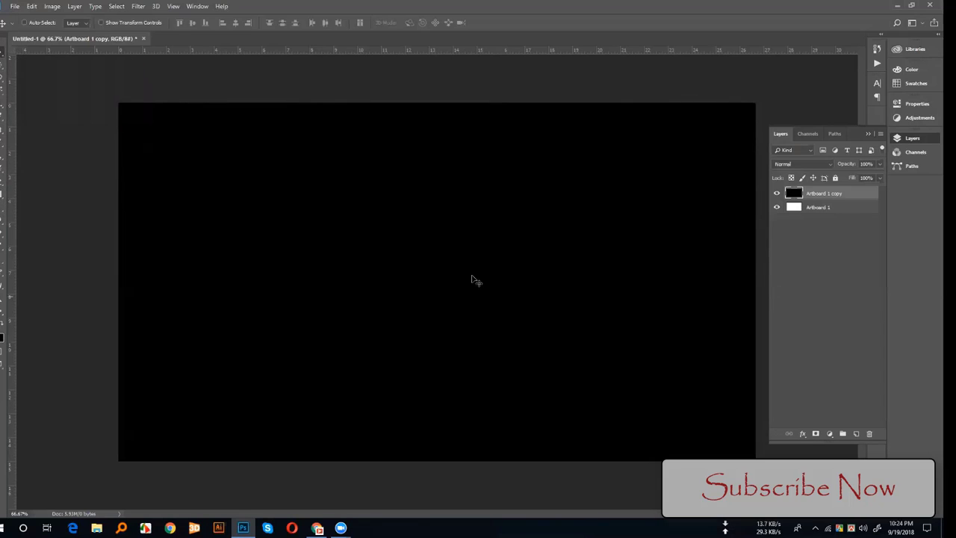
{"action": "mouse_move", "coordinate": [346, 199]}
{"action": "left_mouse_down"}
{"action": "mouse_move", "coordinate": [345, 213]}
{"action": "mouse_move", "coordinate": [343, 196]}
{"action": "left_mouse_up"}
- Draw narrow Artboards 2–5 with the Artboard Tool, then delete the extra artboards
{"action": "right_click", "coordinate": [1, 55]}
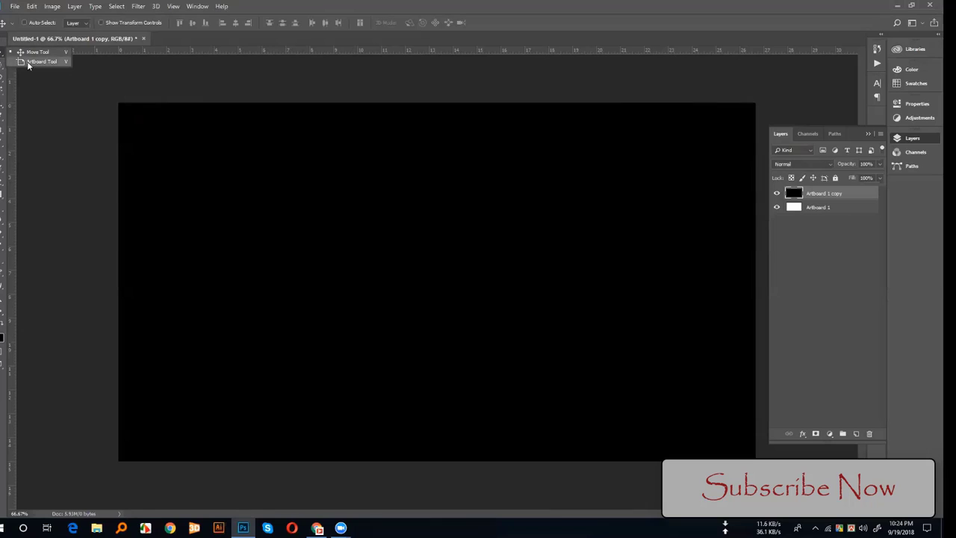
{"action": "left_click", "coordinate": [30, 62]}
{"action": "left_click_drag", "start_coordinate": [66, 81], "coordinate": [101, 224]}
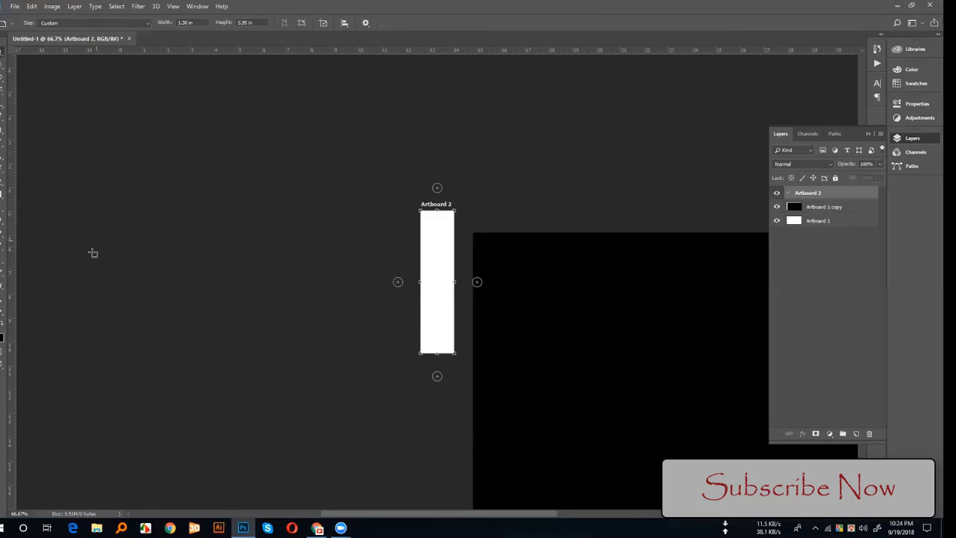
{"action": "left_click", "coordinate": [398, 282]}
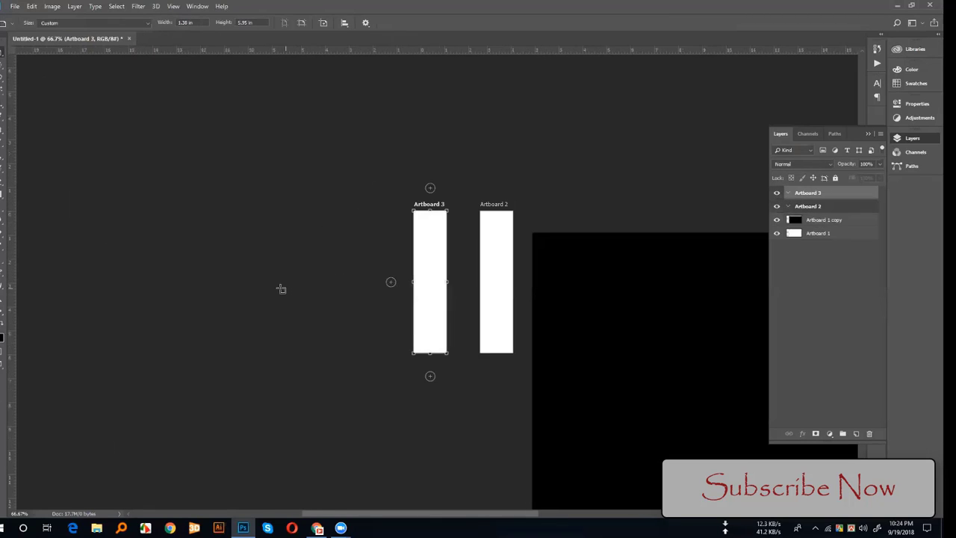
{"action": "left_click", "coordinate": [398, 282]}
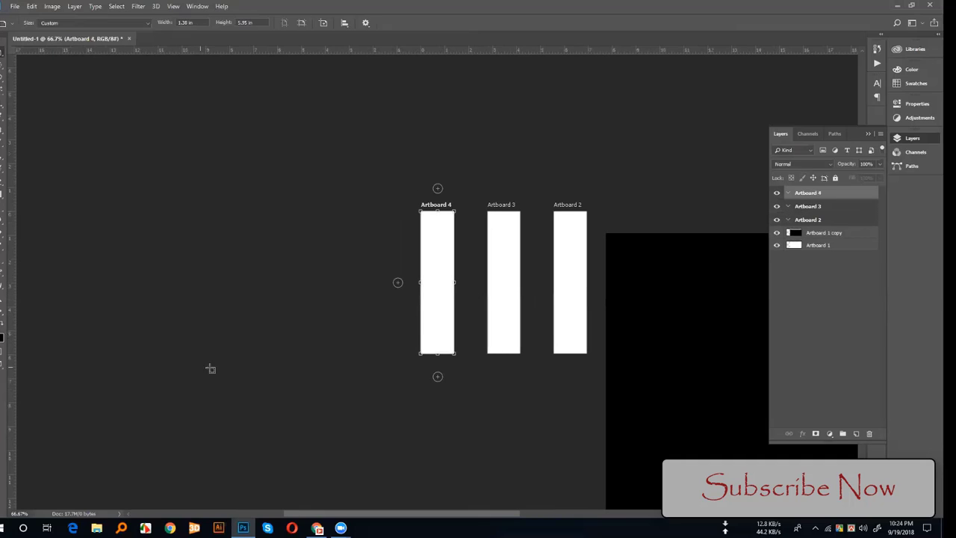
{"action": "left_click", "coordinate": [438, 188]}
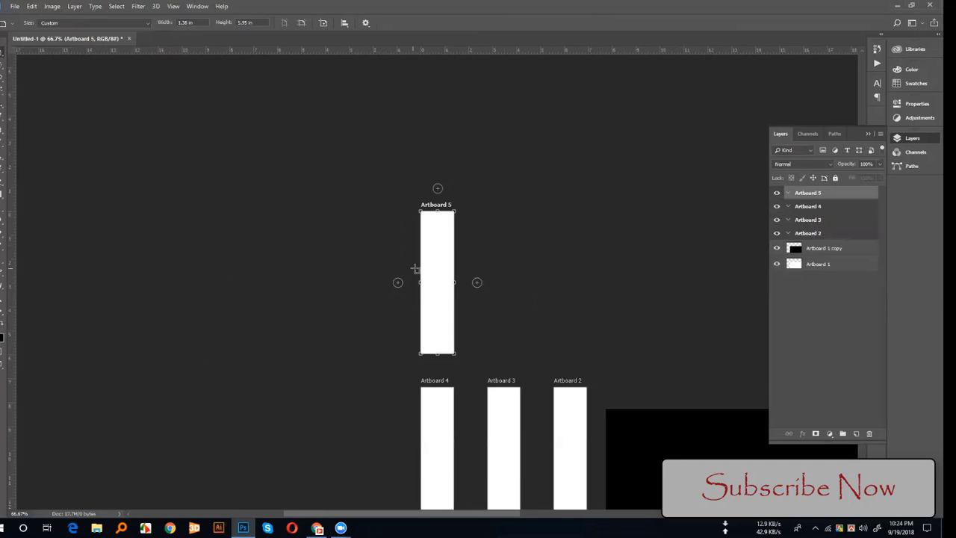
{"action": "key", "text": "Delete"}
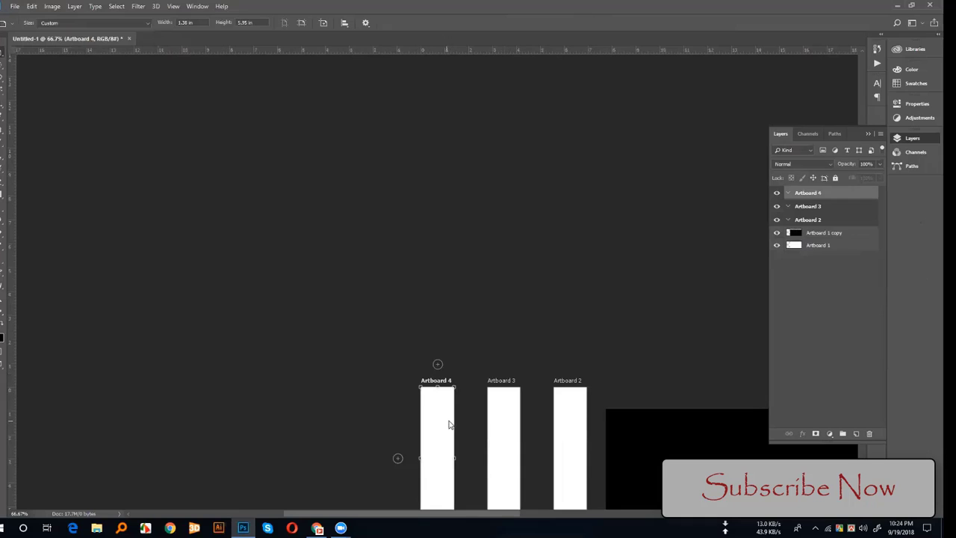
{"action": "key", "text": "Delete"}
{"action": "key", "text": "Delete"}
{"action": "key", "text": "Delete"}
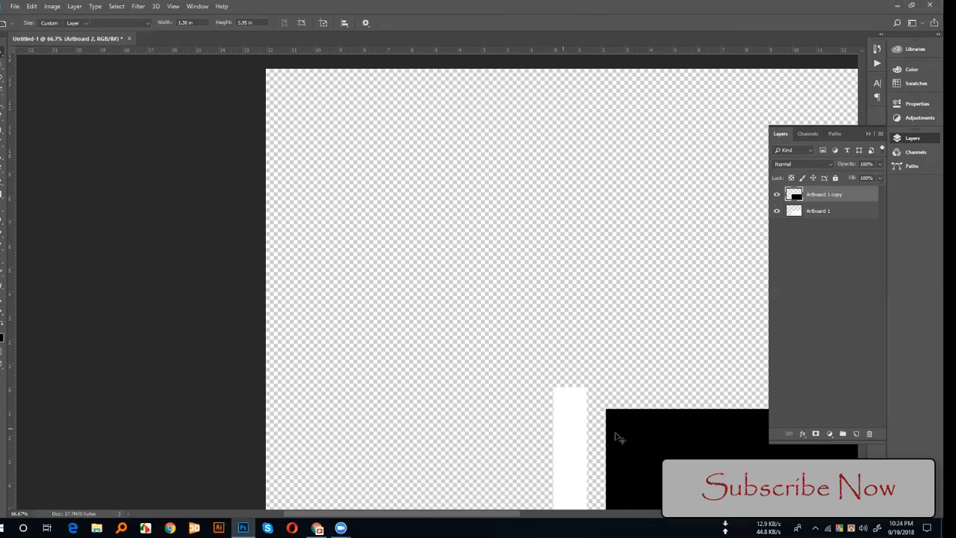
{"action": "scroll", "coordinate": [646, 314], "scroll_direction": "down", "scroll_amount": 1}
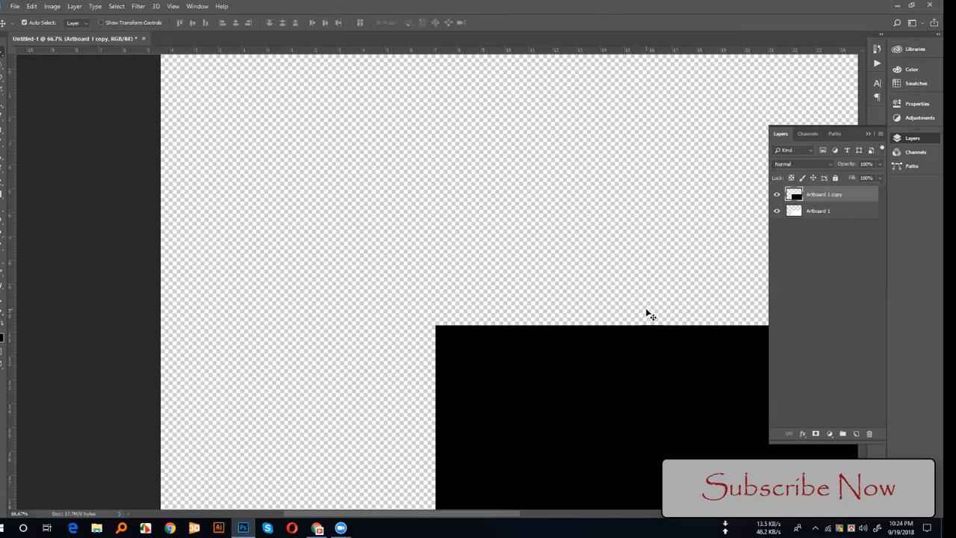
{"action": "scroll", "coordinate": [642, 312], "scroll_direction": "down", "scroll_amount": 1}
{"action": "left_click_drag", "start_coordinate": [541, 306], "coordinate": [480, 262]}
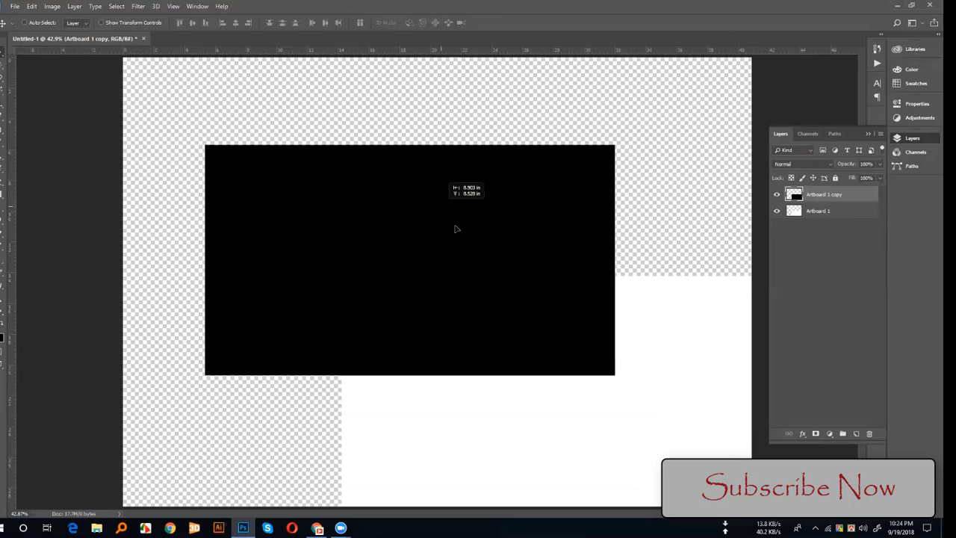
{"action": "key", "text": "ctrl+z"}
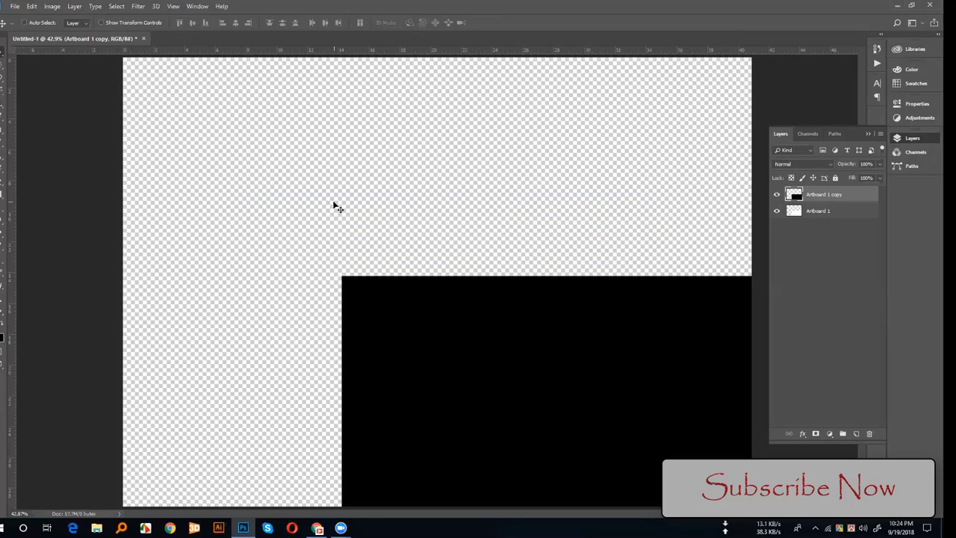
{"action": "key", "text": "ctrl+minus"}
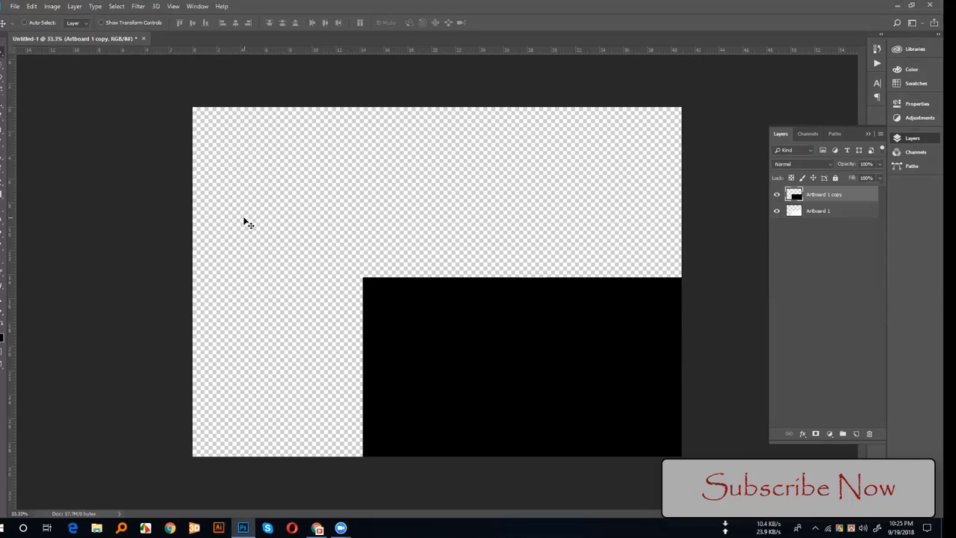
- Crop the canvas down to the black rectangle and commit the crop
{"action": "left_click", "coordinate": [3, 109]}
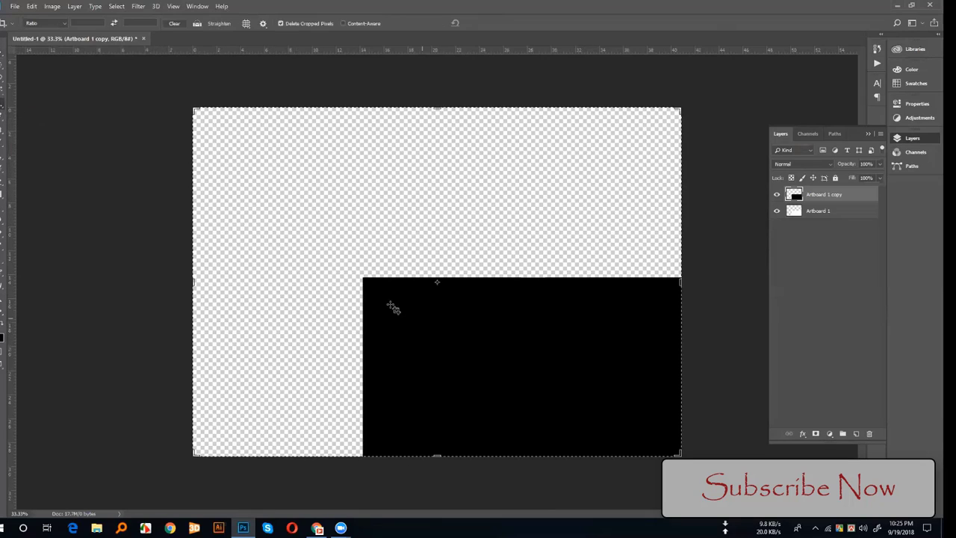
{"action": "mouse_move", "coordinate": [193, 109]}
{"action": "left_mouse_down"}
{"action": "mouse_move", "coordinate": [263, 200]}
{"action": "mouse_move", "coordinate": [276, 194]}
{"action": "left_mouse_up"}
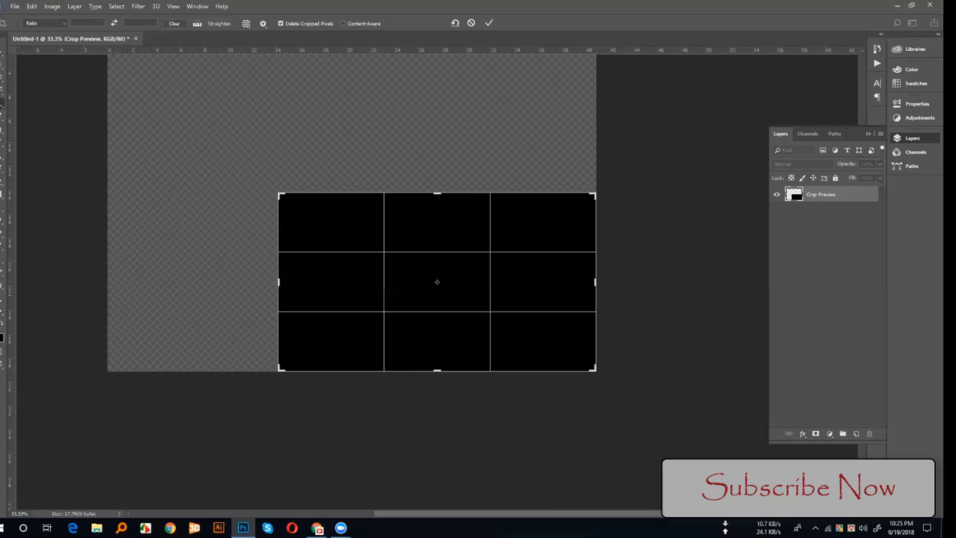
{"action": "key", "text": "Return"}
{"action": "key", "text": "v"}
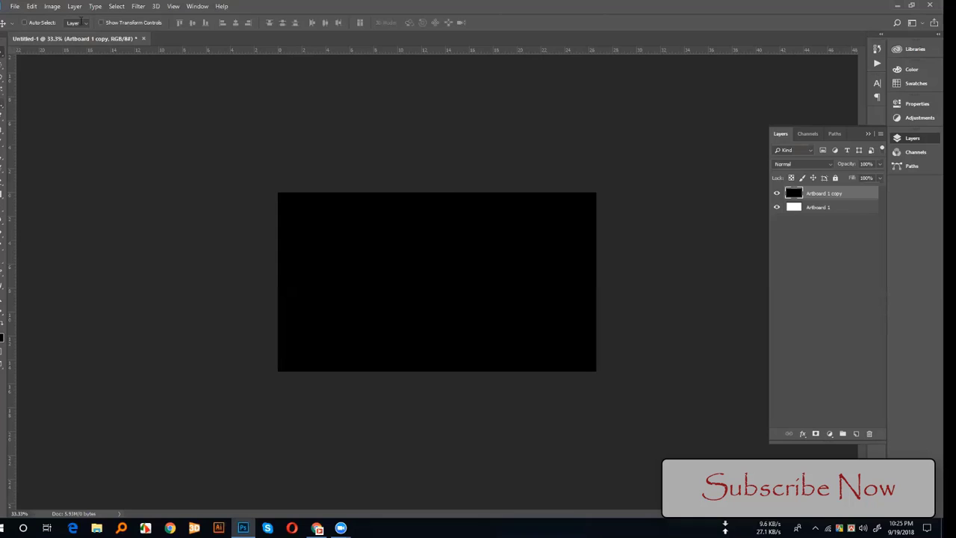
- Start a second crop, cancel it from the right-click menu, and return to Move
{"action": "key", "text": "c"}
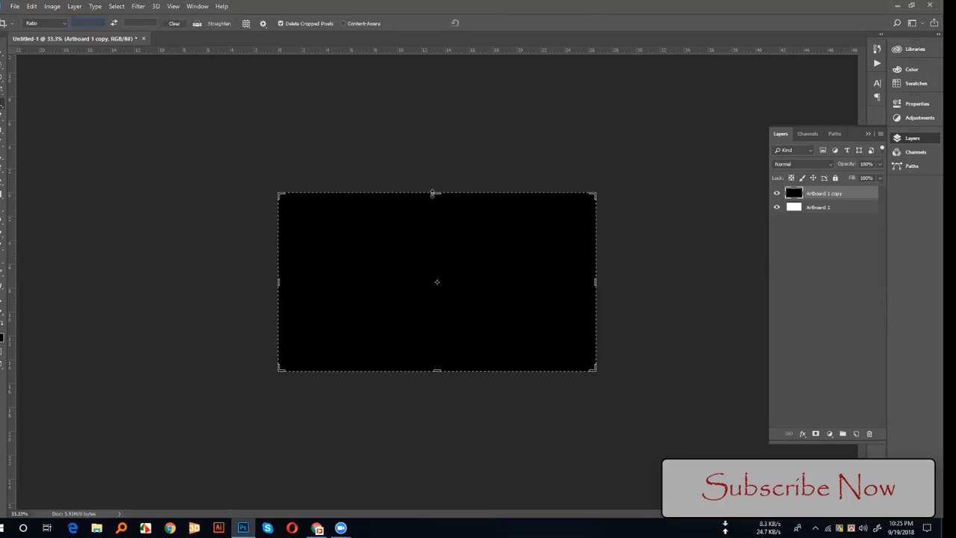
{"action": "left_click_drag", "start_coordinate": [436, 193], "coordinate": [436, 192]}
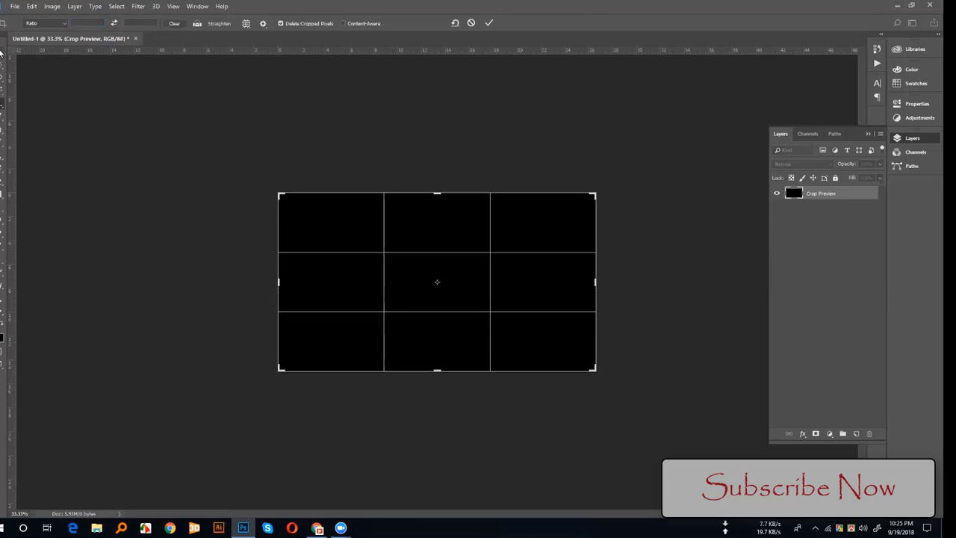
{"action": "right_click", "coordinate": [378, 237]}
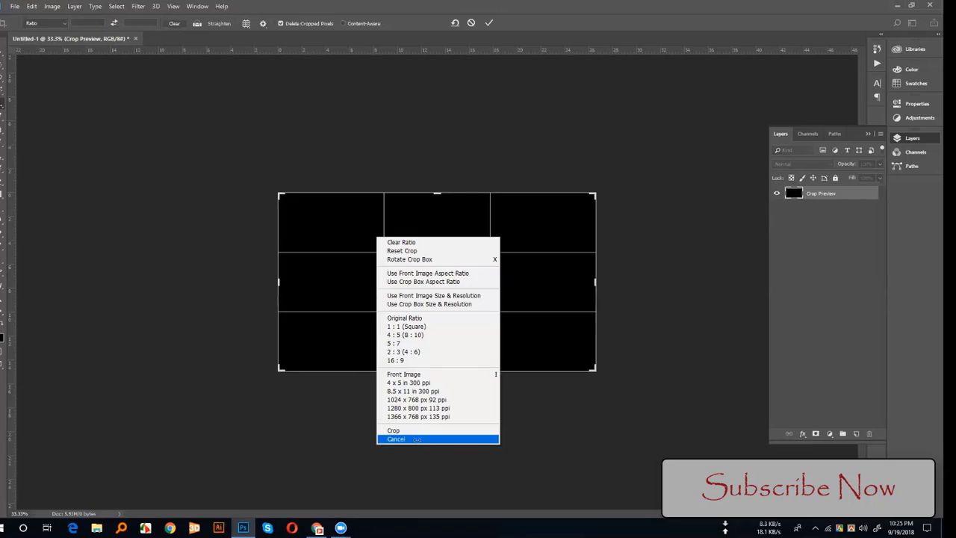
{"action": "left_click", "coordinate": [418, 439]}
{"action": "key", "text": "v"}
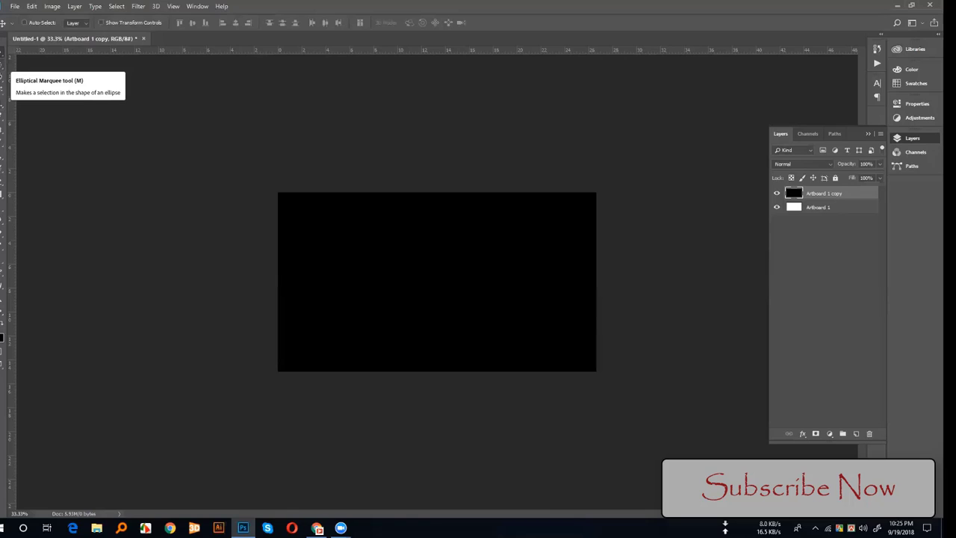
- Swap the Rectangular Marquee for the Elliptical Marquee Tool from the toolbar flyout
{"action": "left_click", "coordinate": [4, 65]}
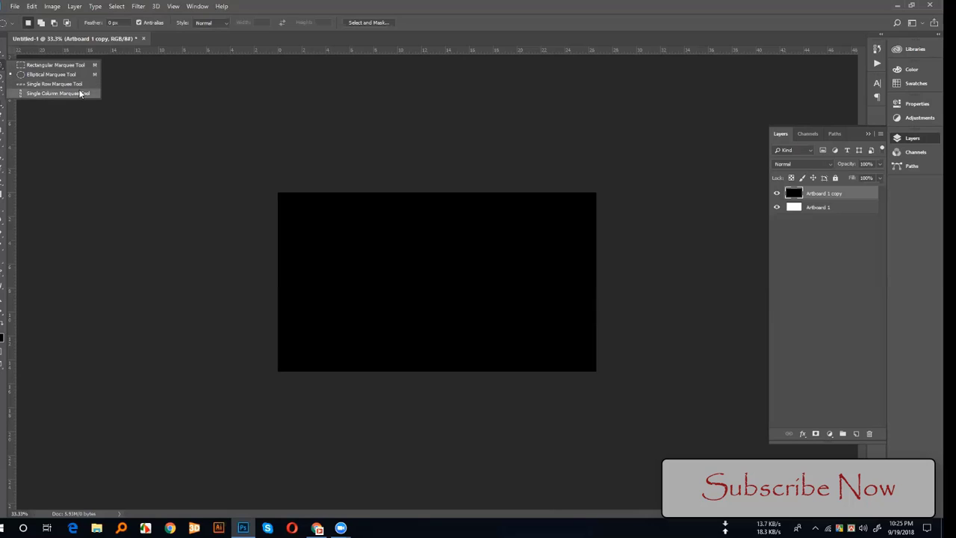
{"action": "left_click", "coordinate": [36, 77]}
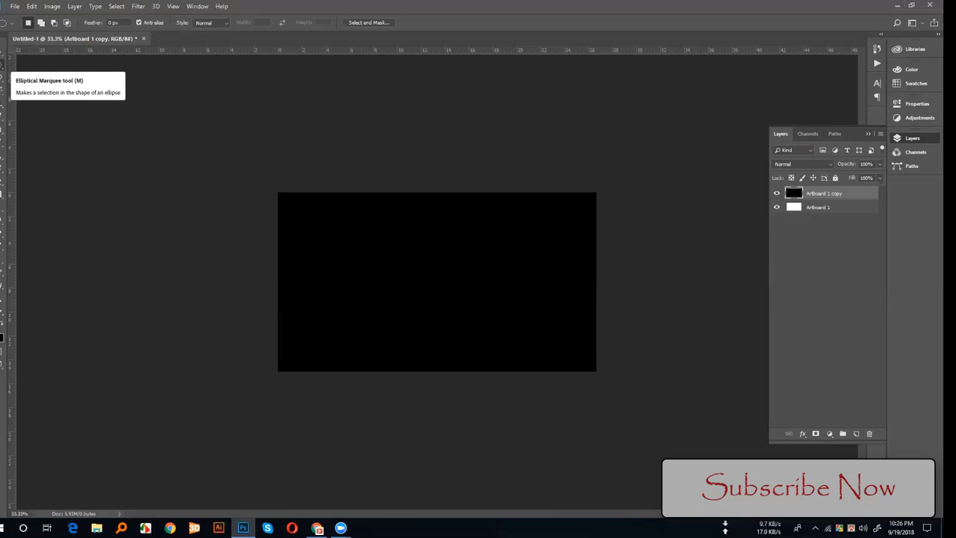
- Draw a circular selection on the black artboard and pick the teal-green swatch as foreground colour
{"action": "mouse_move", "coordinate": [359, 225]}
{"action": "left_mouse_down"}
{"action": "mouse_move", "coordinate": [476, 332]}
{"action": "mouse_move", "coordinate": [465, 333]}
{"action": "left_mouse_up"}
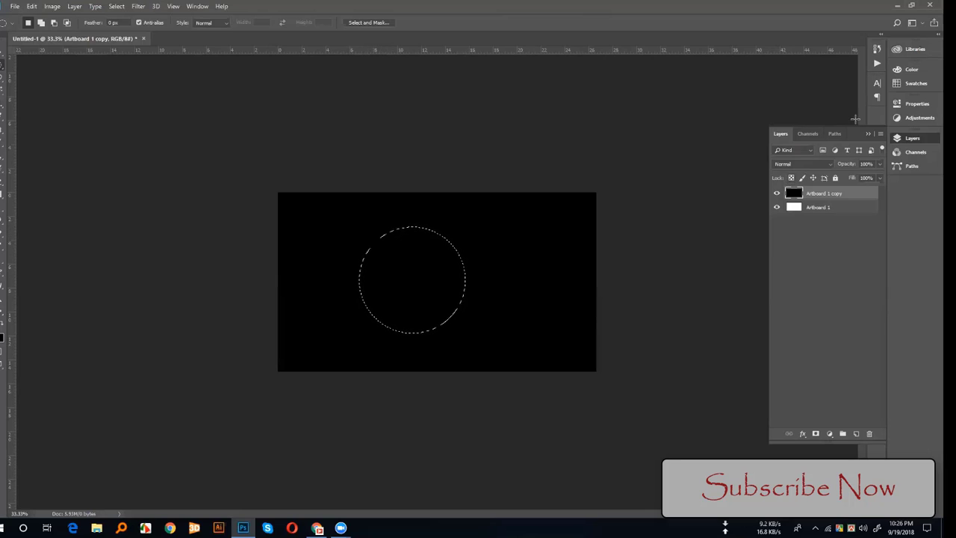
{"action": "left_click", "coordinate": [903, 84]}
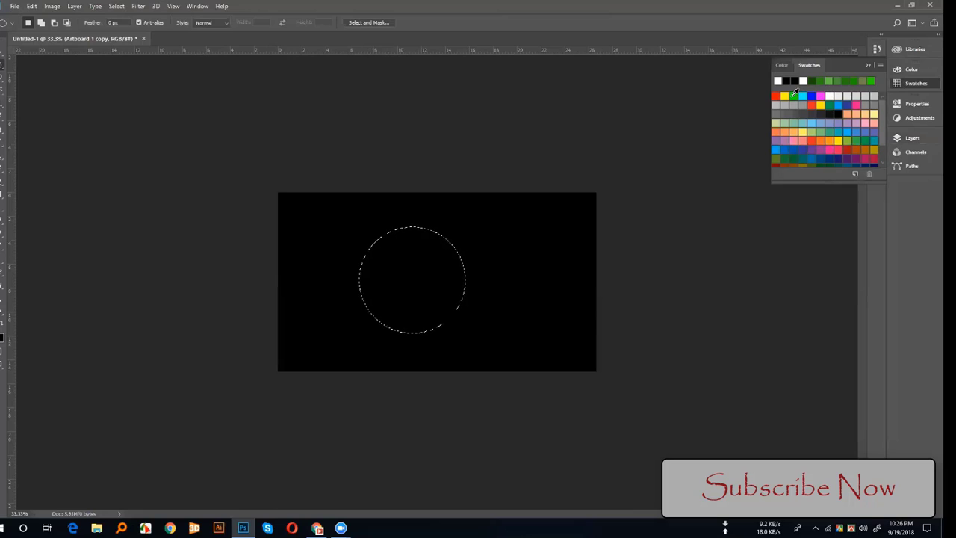
{"action": "left_click", "coordinate": [786, 95]}
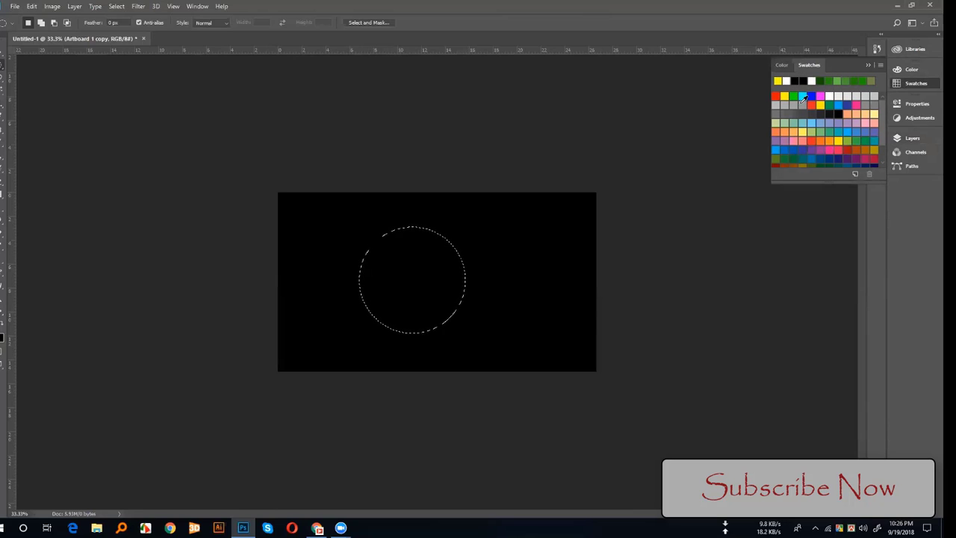
{"action": "left_click", "coordinate": [809, 142]}
{"action": "left_click", "coordinate": [824, 130]}
{"action": "left_click", "coordinate": [829, 128]}
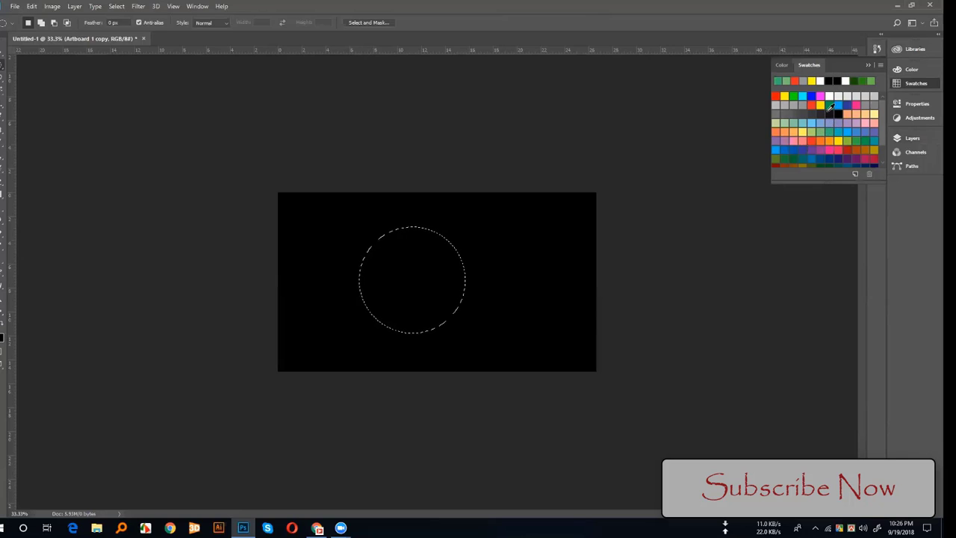
{"action": "left_click", "coordinate": [829, 105]}
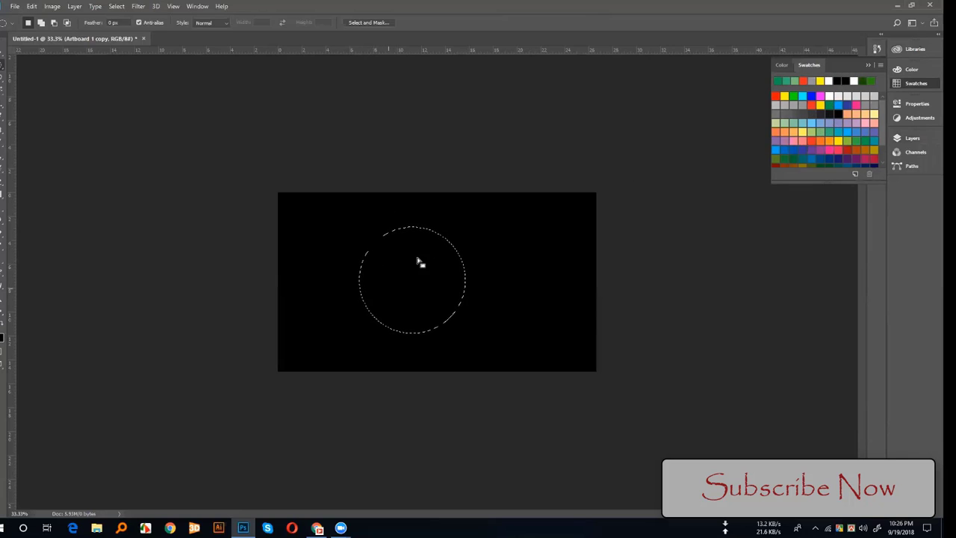
{"action": "left_click", "coordinate": [843, 149]}
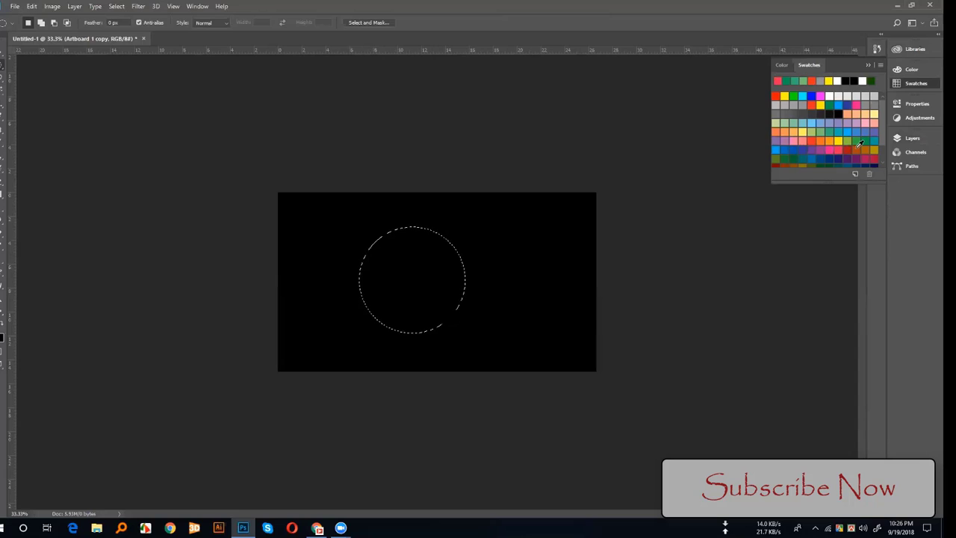
{"action": "left_click", "coordinate": [858, 147]}
{"action": "left_click", "coordinate": [848, 150]}
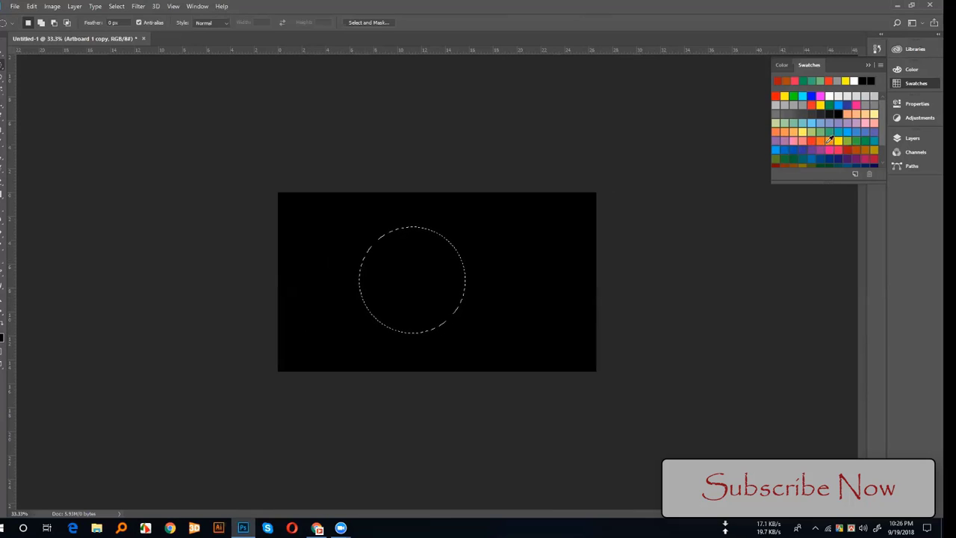
{"action": "left_click", "coordinate": [832, 104]}
- Fill the circular selection with teal green using Alt+Backspace, then deselect it
{"action": "key", "text": "alt+BackSpace"}
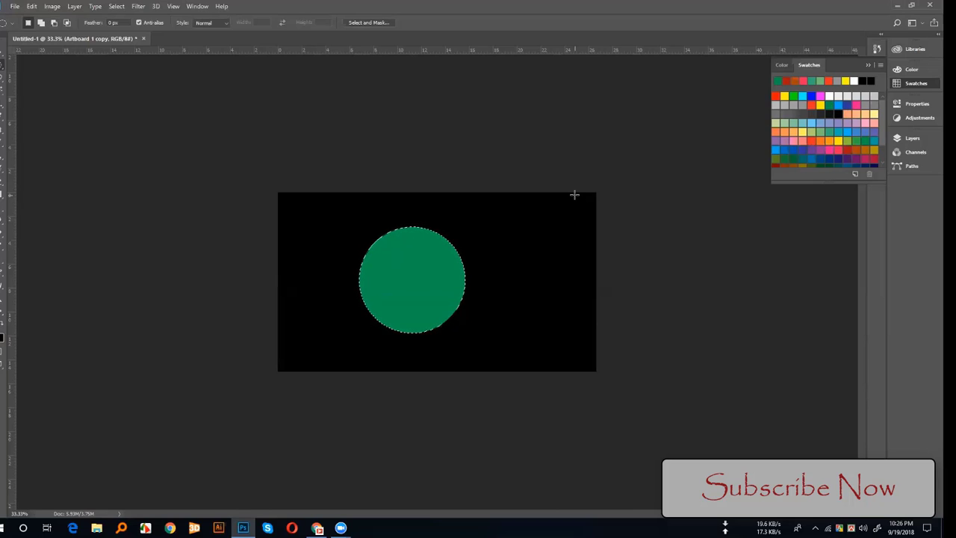
{"action": "key", "text": "Delete"}
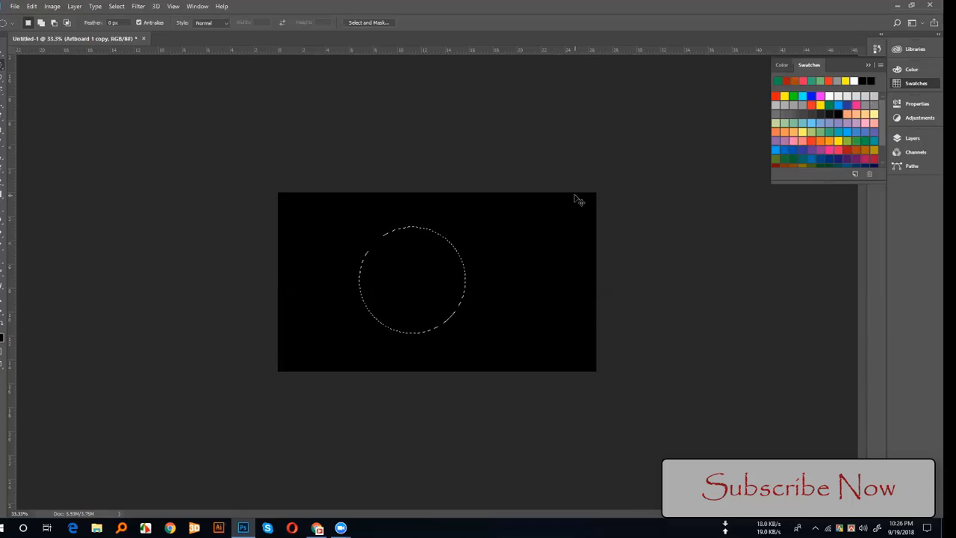
{"action": "key", "text": "alt+BackSpace"}
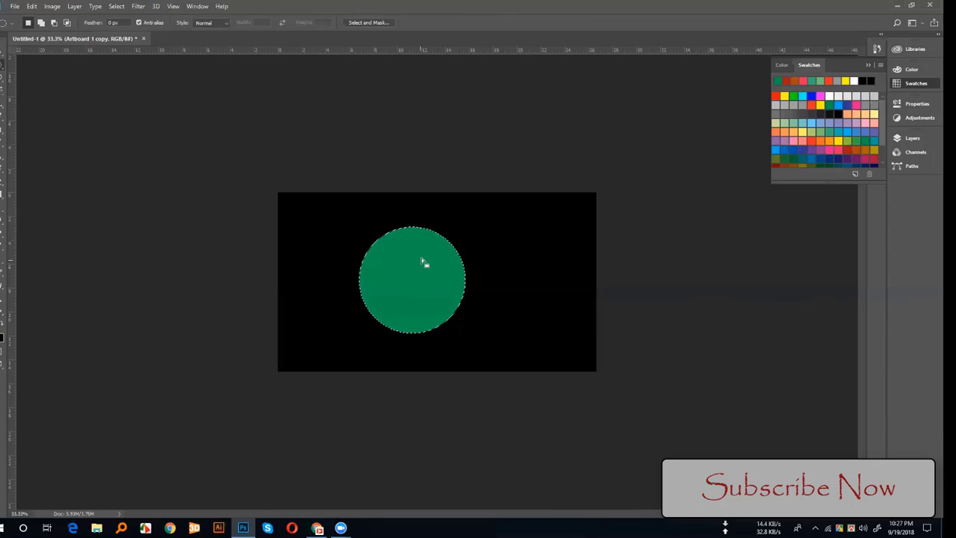
{"action": "left_click", "coordinate": [382, 252]}
{"action": "left_click", "coordinate": [2, 57]}
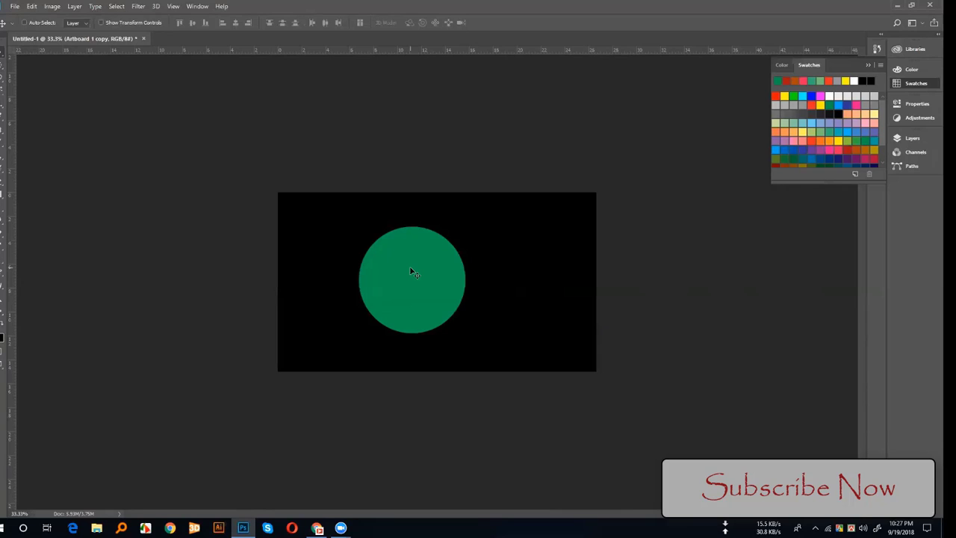
- Show the Layers panel and undo an accidental move of the black layer
{"action": "left_click", "coordinate": [901, 140]}
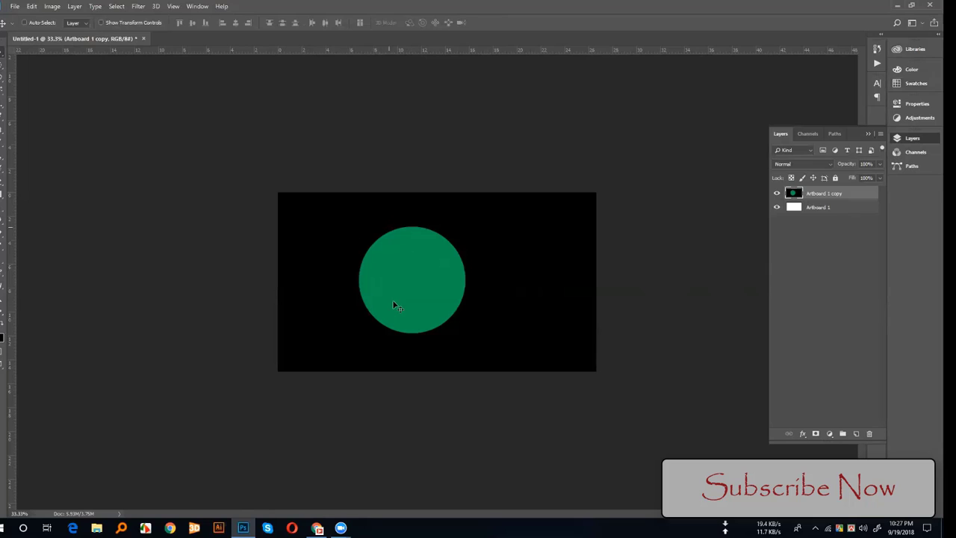
{"action": "mouse_move", "coordinate": [335, 264]}
{"action": "left_mouse_down"}
{"action": "mouse_move", "coordinate": [371, 298]}
{"action": "mouse_move", "coordinate": [386, 292]}
{"action": "left_mouse_up"}
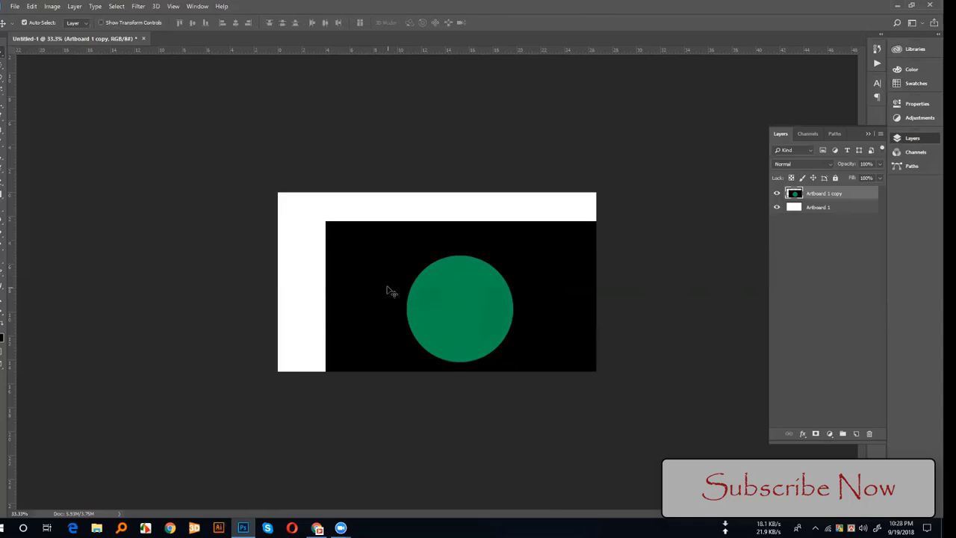
{"action": "key", "text": "ctrl+z"}
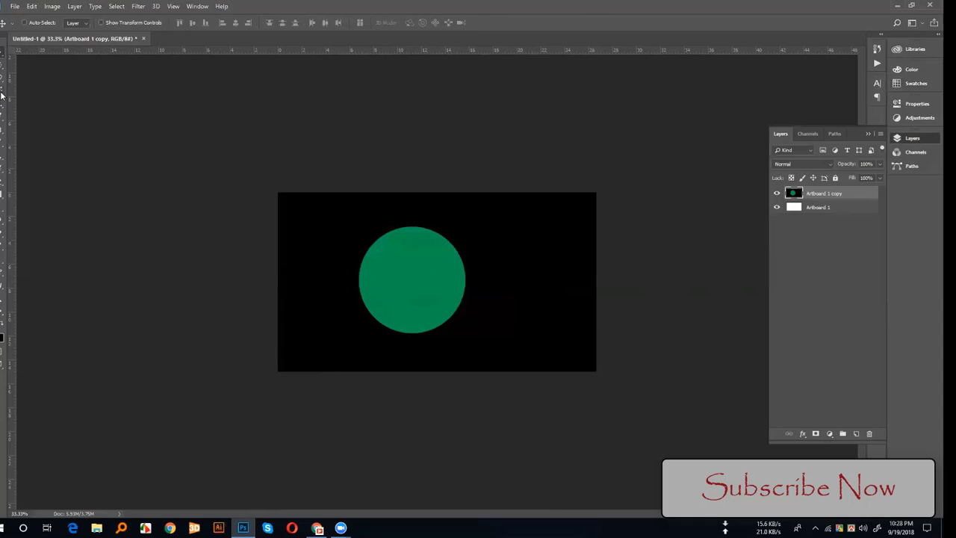
- Select the green circle with the Magic Wand and copy it to a new Layer 1
{"action": "left_click", "coordinate": [3, 90]}
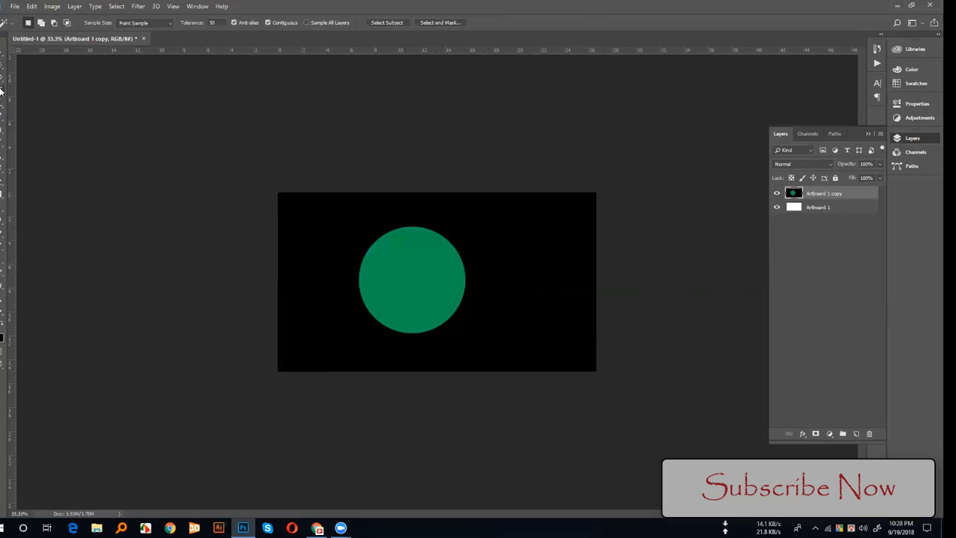
{"action": "right_click", "coordinate": [1, 90]}
{"action": "left_click", "coordinate": [29, 100]}
{"action": "left_click", "coordinate": [373, 265]}
{"action": "key", "text": "ctrl+j"}
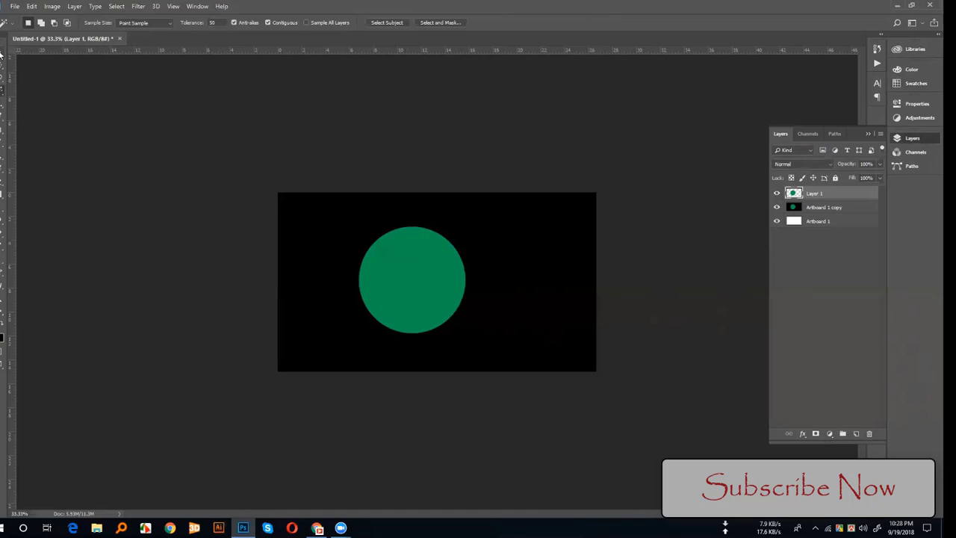
- Try a duplicate circle to the right, undo it, and drag Layer 1 to the trash
{"action": "left_click", "coordinate": [2, 54]}
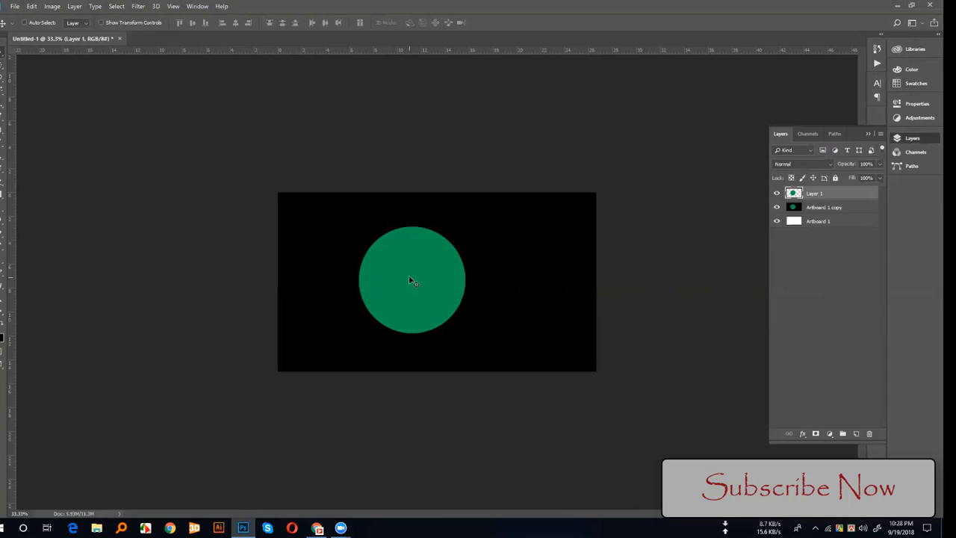
{"action": "mouse_move", "coordinate": [408, 282]}
{"action": "left_mouse_down"}
{"action": "mouse_move", "coordinate": [445, 298]}
{"action": "mouse_move", "coordinate": [522, 279]}
{"action": "left_mouse_up"}
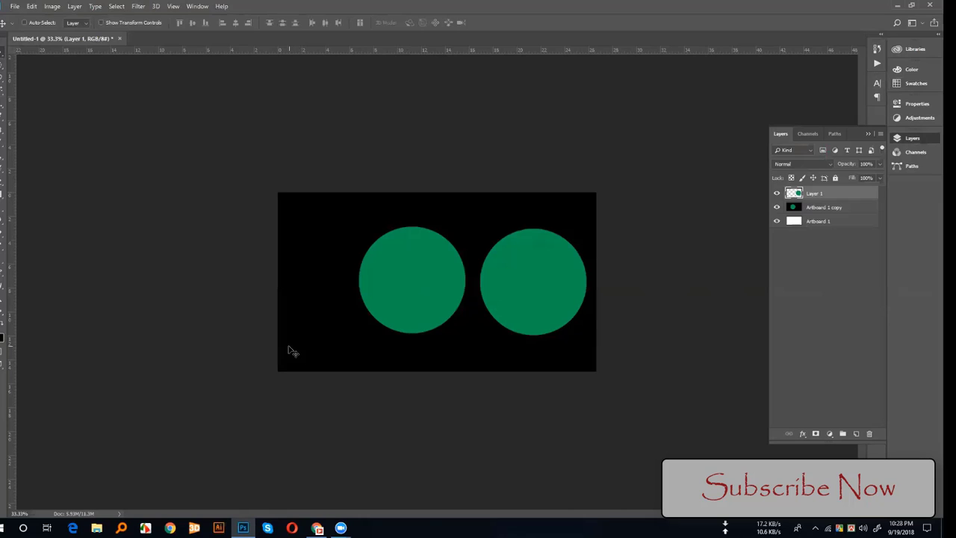
{"action": "left_click_drag", "start_coordinate": [525, 294], "coordinate": [526, 294]}
{"action": "key", "text": "ctrl+z"}
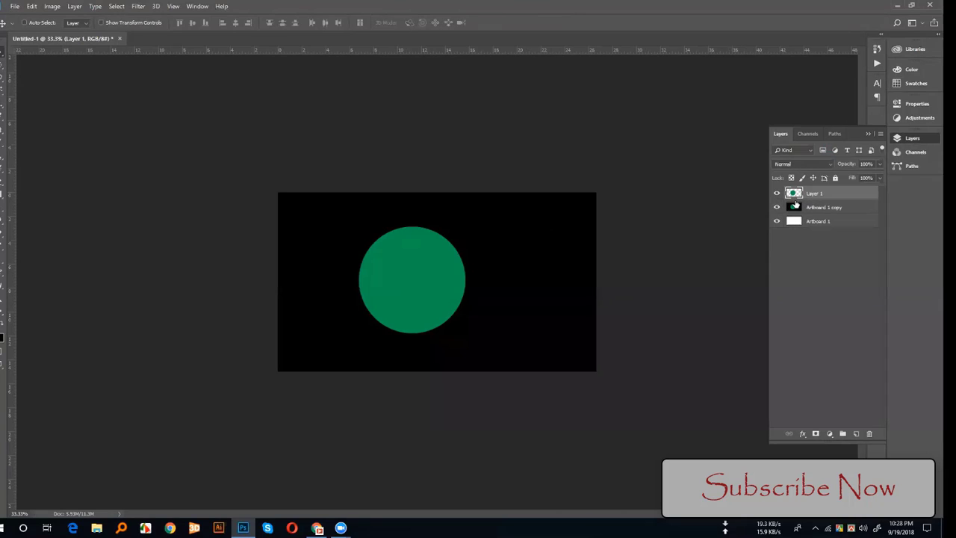
{"action": "left_click_drag", "start_coordinate": [808, 196], "coordinate": [869, 433]}
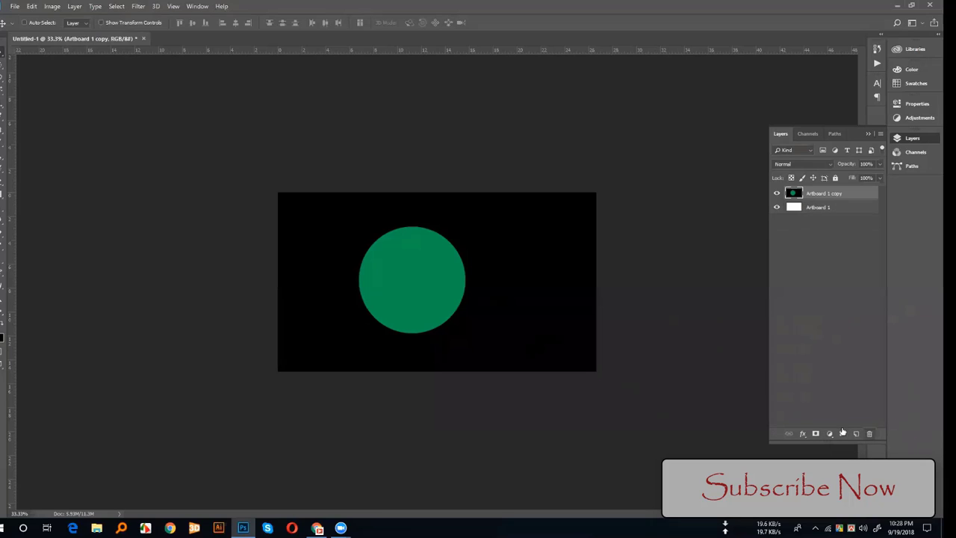
- Magic Wand the green circle, Edit > Copy it, and paste it onto new Layer 1
{"action": "left_click", "coordinate": [2, 93]}
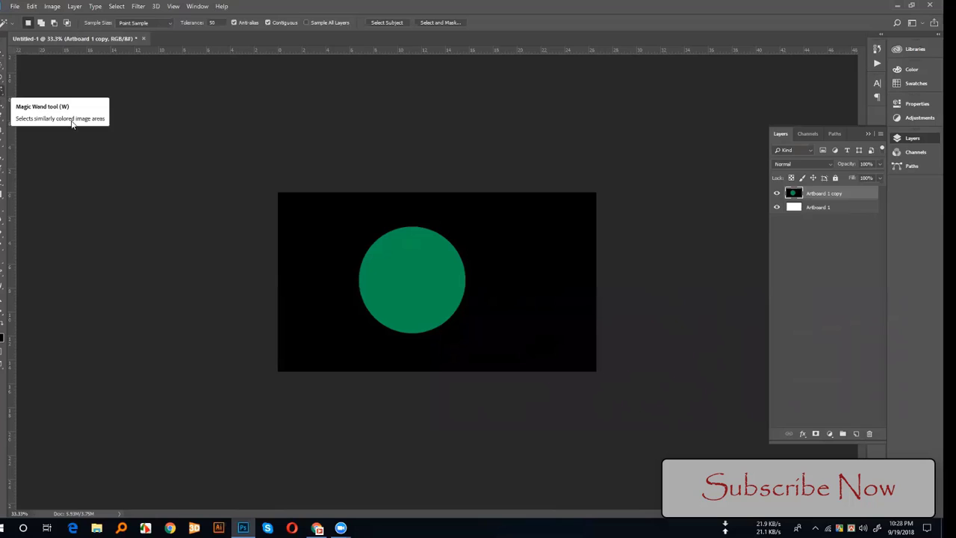
{"action": "left_click", "coordinate": [429, 281]}
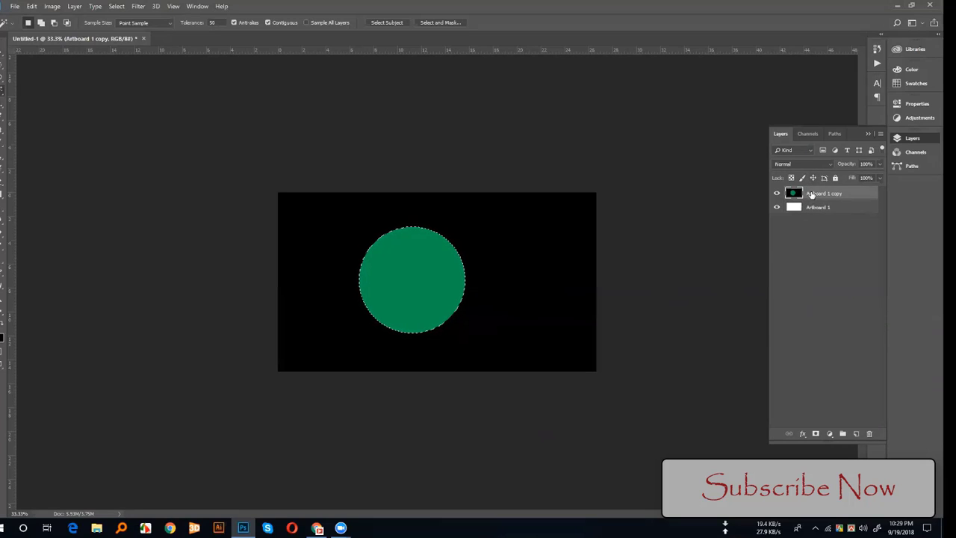
{"action": "left_click", "coordinate": [32, 7]}
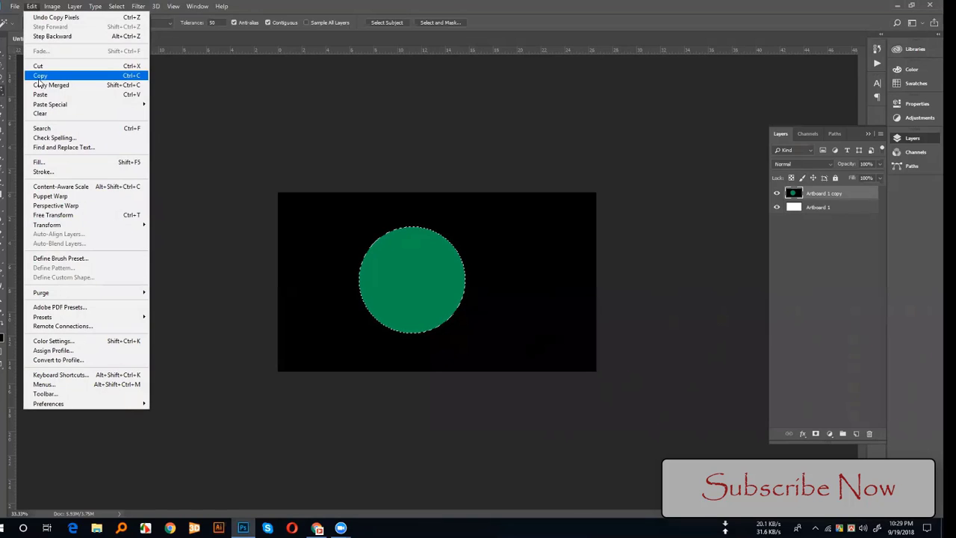
{"action": "left_click", "coordinate": [39, 77]}
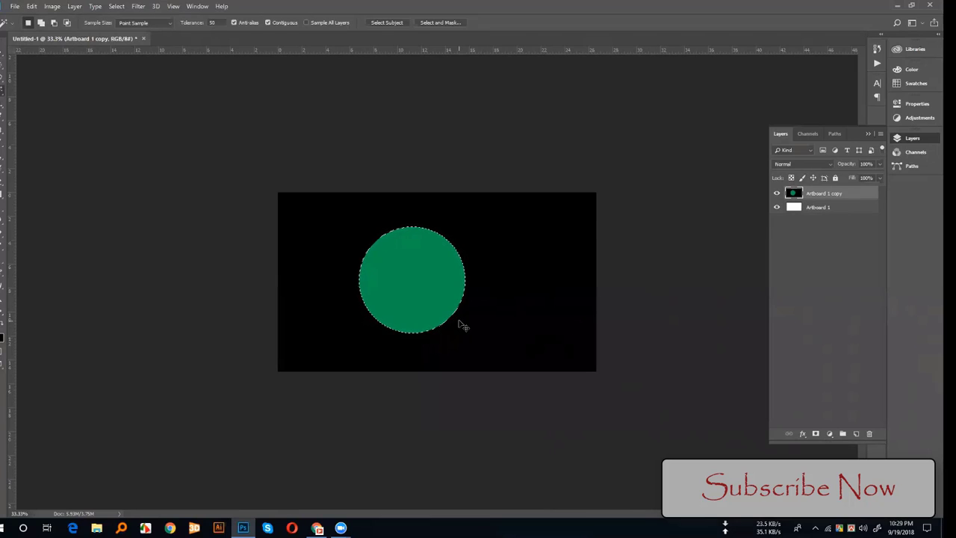
{"action": "key", "text": "ctrl+v"}
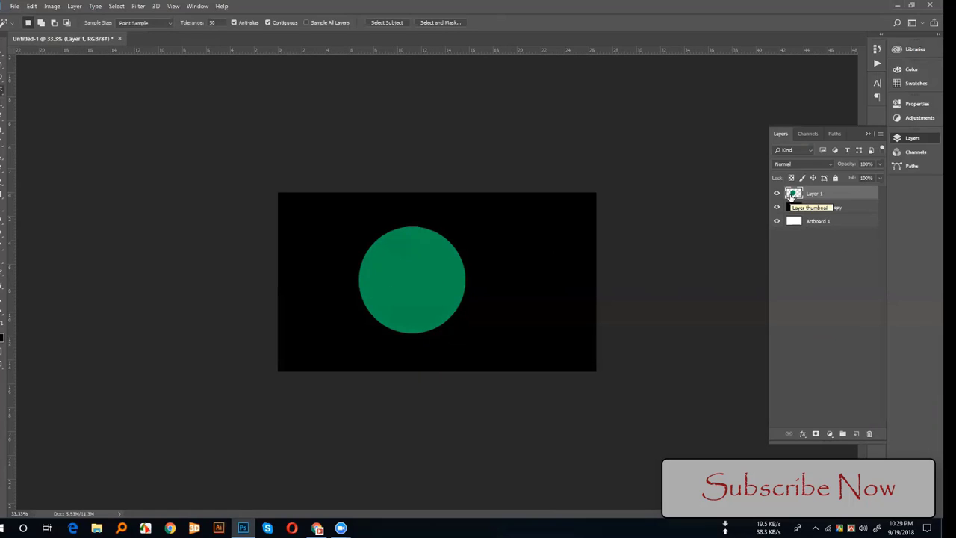
- Drag the Layer 1 circle to the right beside the original, then select Artboard 1 copy
{"action": "key", "text": "v"}
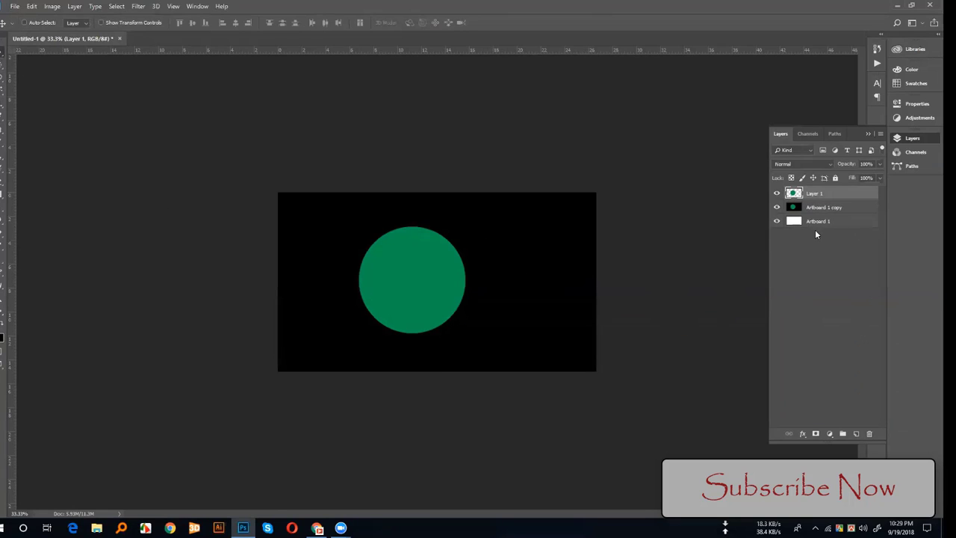
{"action": "left_click_drag", "start_coordinate": [407, 279], "coordinate": [525, 277]}
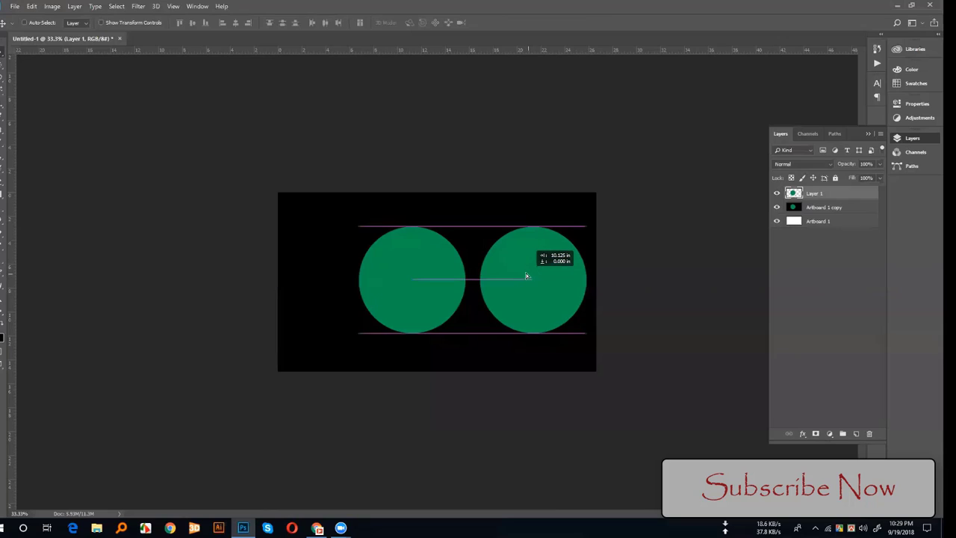
{"action": "left_click", "coordinate": [821, 209]}
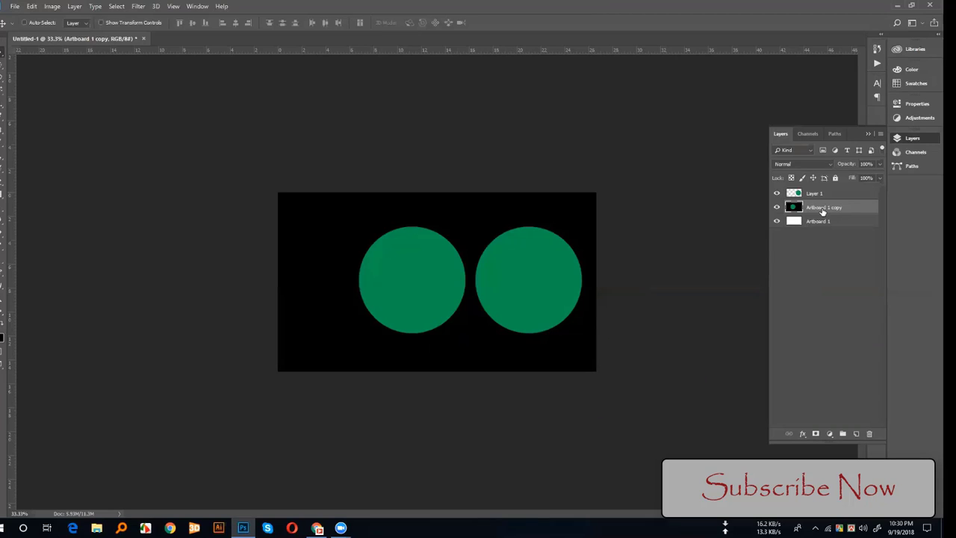
- Remove the Artboard 1 copy circle, select Layer 1, and drag its circle toward the centre
{"action": "key", "text": "ctrl+z"}
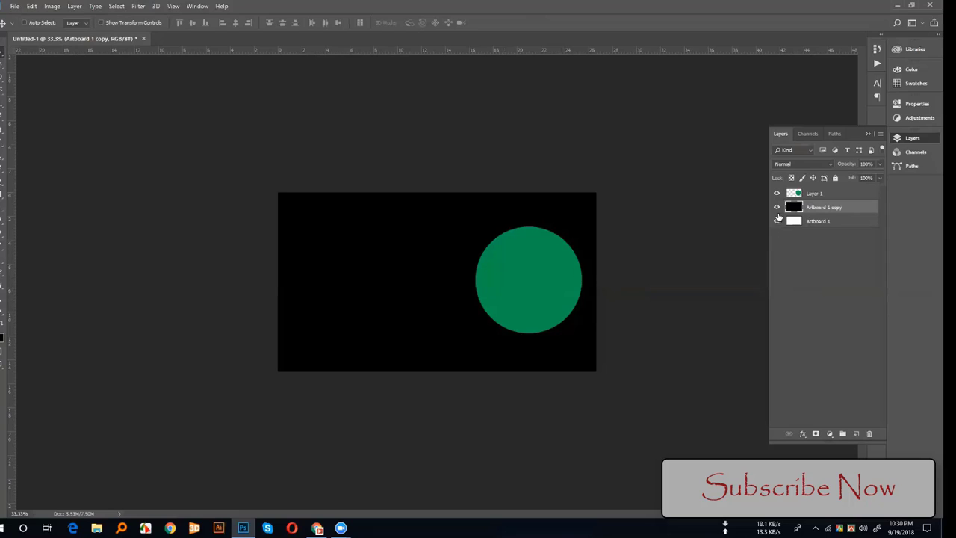
{"action": "left_click", "coordinate": [813, 194]}
{"action": "mouse_move", "coordinate": [488, 273]}
{"action": "left_mouse_down"}
{"action": "mouse_move", "coordinate": [454, 301]}
{"action": "mouse_move", "coordinate": [429, 274]}
{"action": "left_mouse_up"}
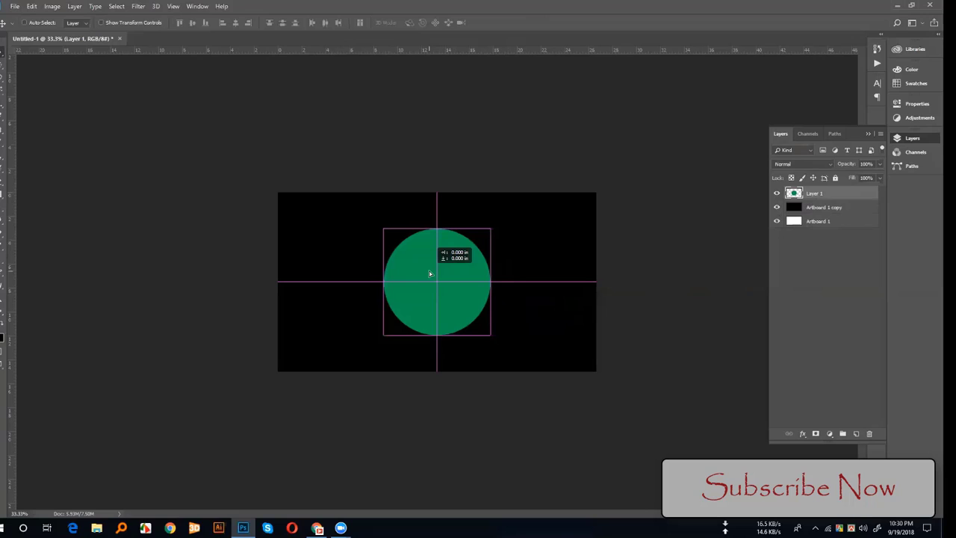
{"action": "mouse_move", "coordinate": [430, 274]}
{"action": "left_mouse_down"}
{"action": "mouse_move", "coordinate": [503, 271]}
{"action": "mouse_move", "coordinate": [426, 274]}
{"action": "left_mouse_up"}
- Settle the Layer 1 circle where the smart guides cross, then close the View menu unchanged
{"action": "mouse_move", "coordinate": [426, 274]}
{"action": "left_mouse_down"}
{"action": "mouse_move", "coordinate": [449, 270]}
{"action": "mouse_move", "coordinate": [432, 273]}
{"action": "left_mouse_up"}
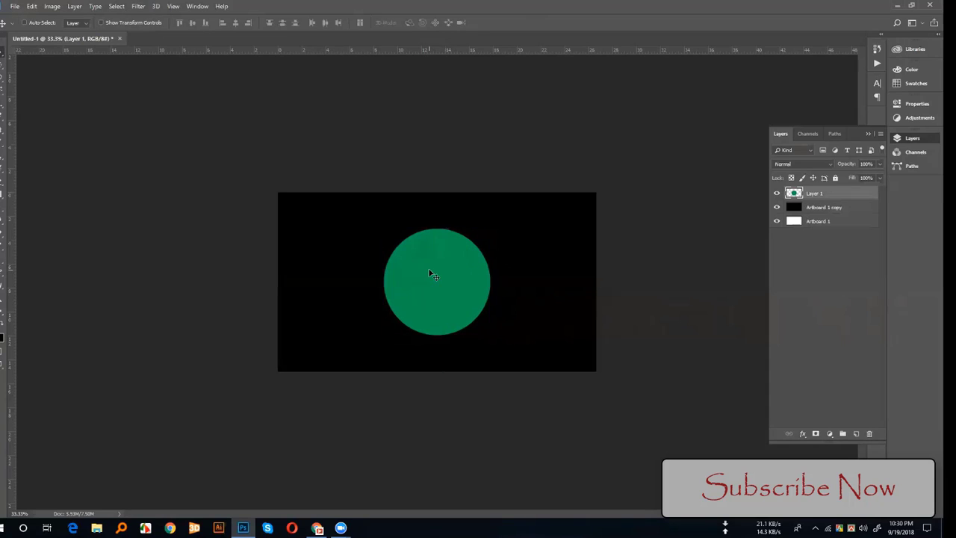
{"action": "left_click", "coordinate": [173, 6]}
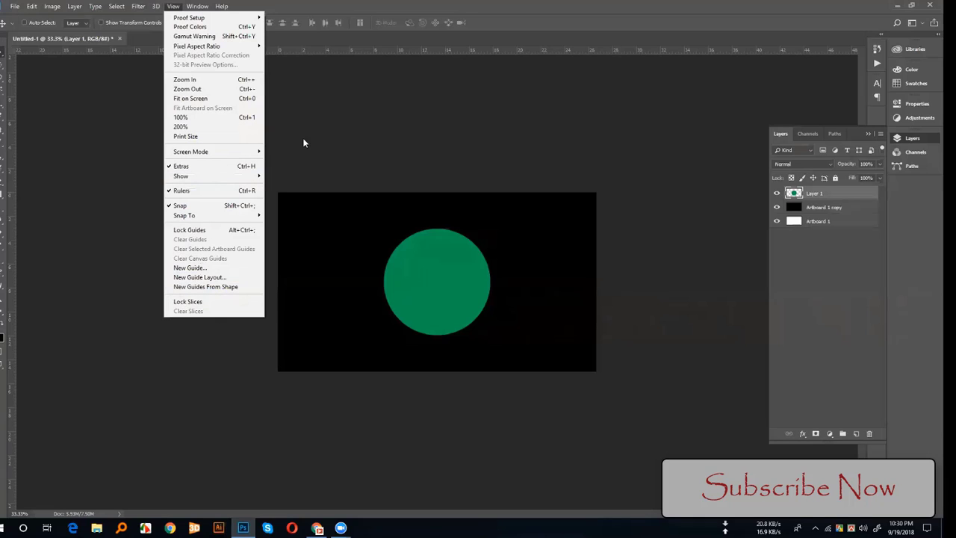
{"action": "left_click", "coordinate": [313, 11]}
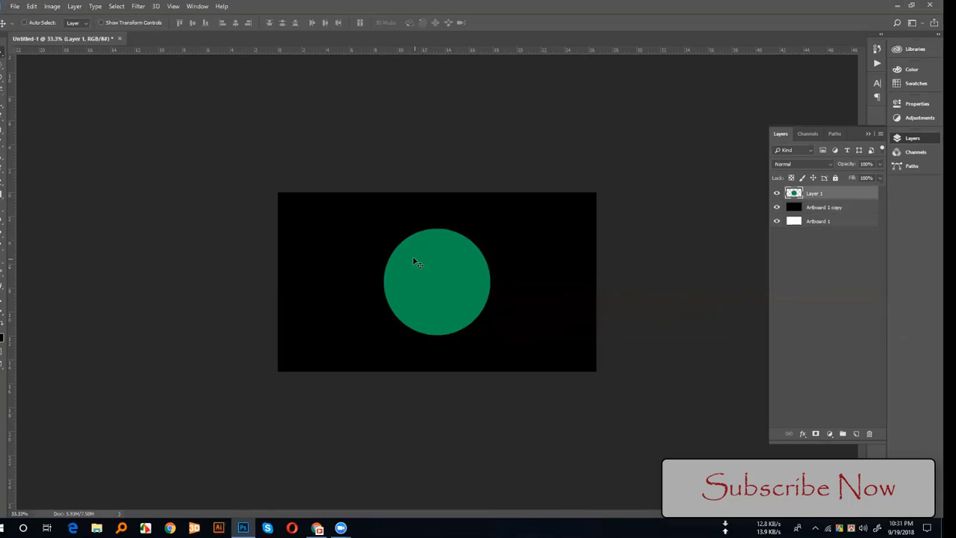
{"action": "left_click_drag", "start_coordinate": [432, 278], "coordinate": [432, 281]}
{"action": "scroll", "coordinate": [431, 275], "scroll_direction": "up", "scroll_amount": 2}
{"action": "scroll", "coordinate": [431, 275], "scroll_direction": "up", "scroll_amount": 2}
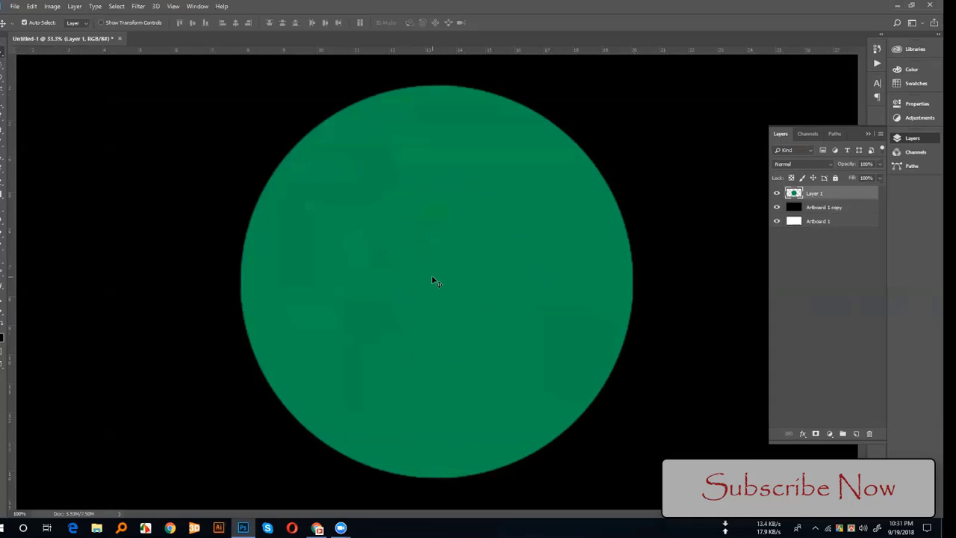
{"action": "scroll", "coordinate": [430, 275], "scroll_direction": "up", "scroll_amount": 2}
{"action": "scroll", "coordinate": [432, 280], "scroll_direction": "up", "scroll_amount": 1}
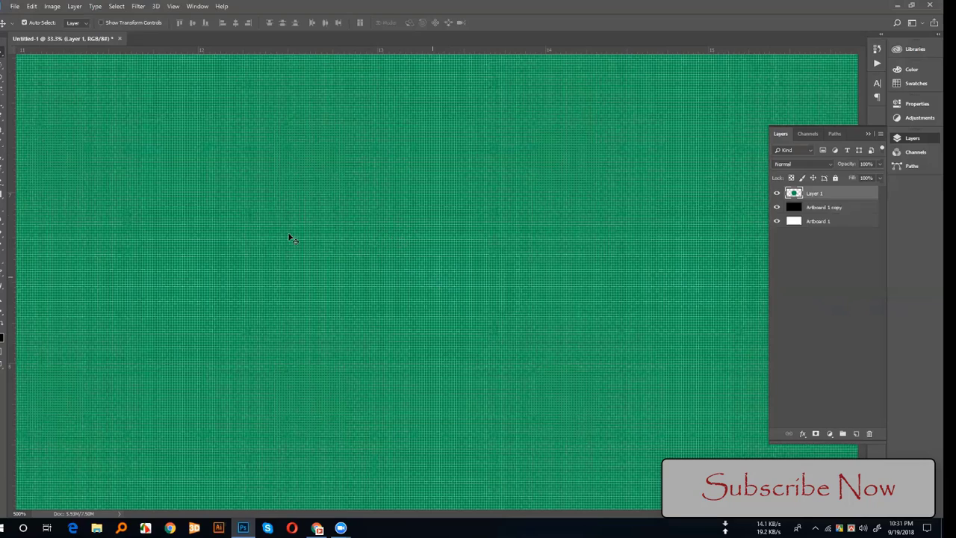
{"action": "scroll", "coordinate": [441, 270], "scroll_direction": "up", "scroll_amount": 3}
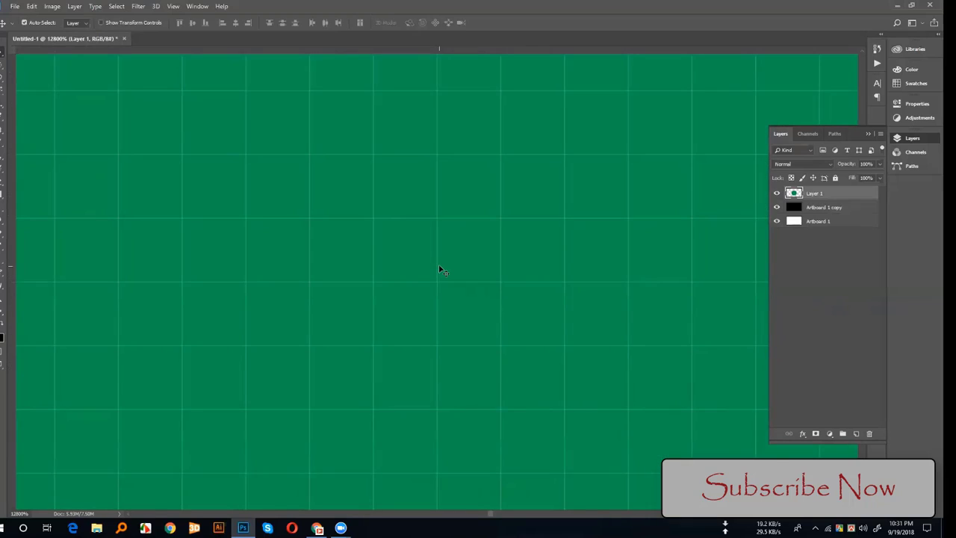
{"action": "key", "text": "ctrl+apostrophe"}
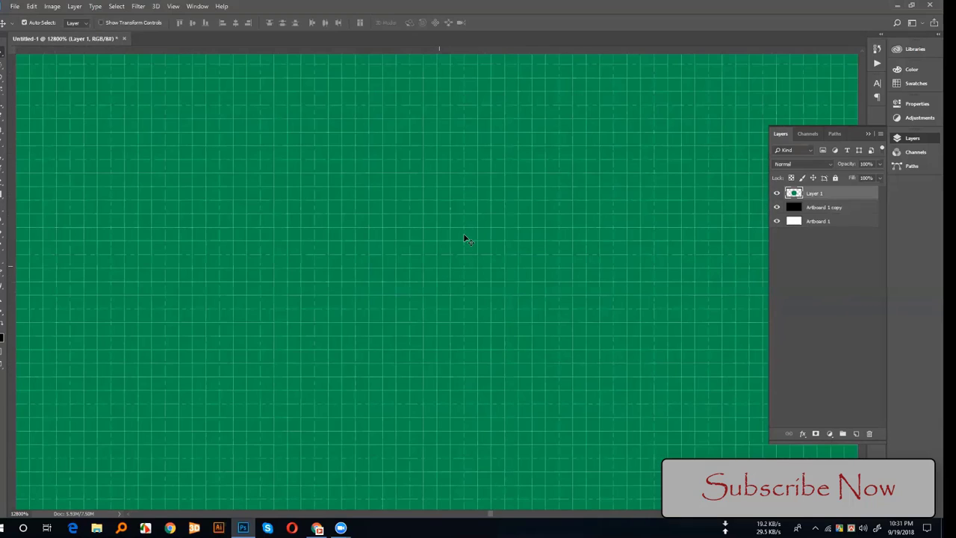
{"action": "key", "text": "ctrl+0"}
{"action": "key", "text": "ctrl+1"}
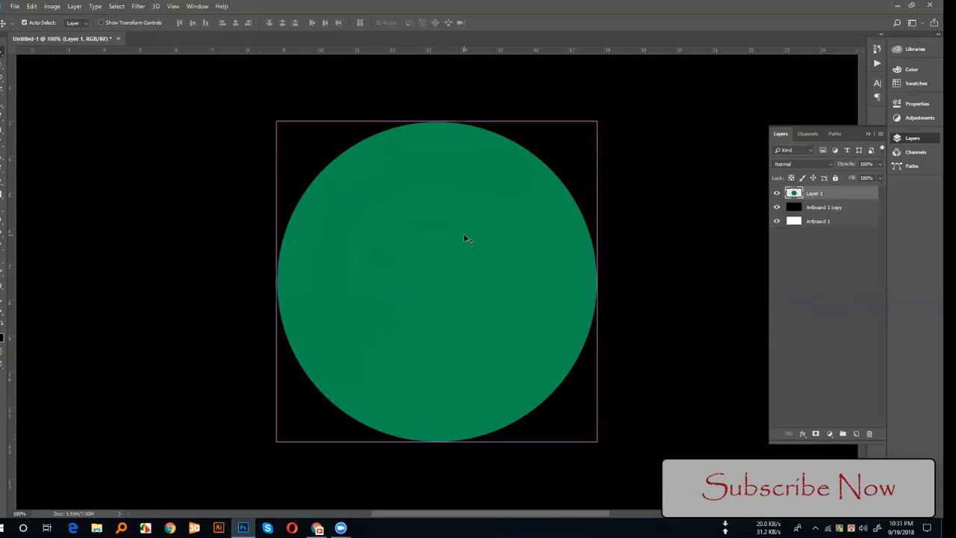
{"action": "key", "text": "ctrl+0"}
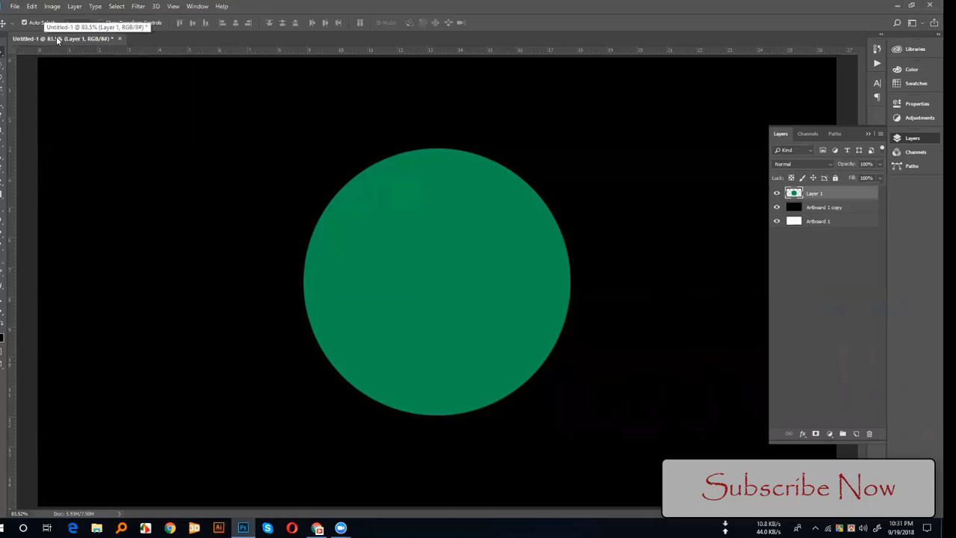
{"action": "key", "text": "ctrl+plus"}
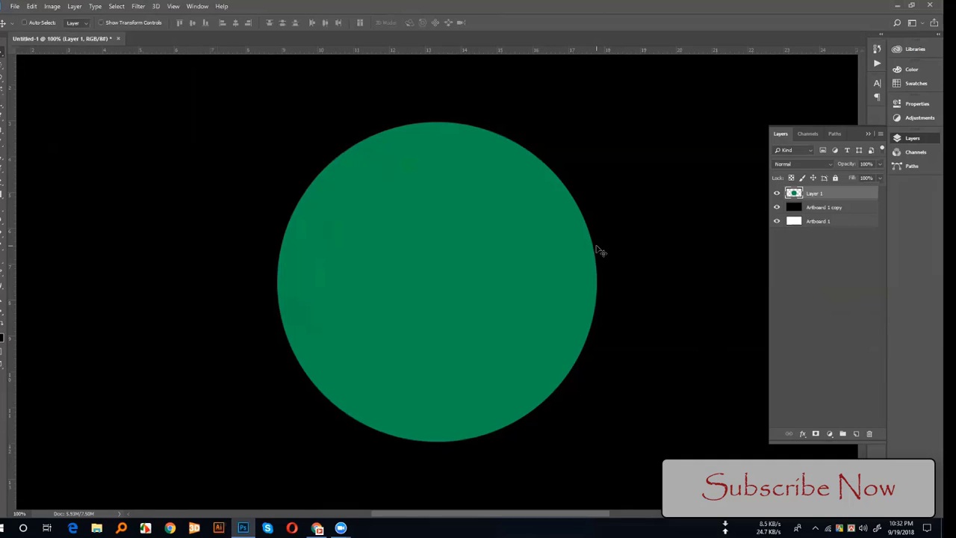
{"action": "key", "text": "ctrl+minus"}
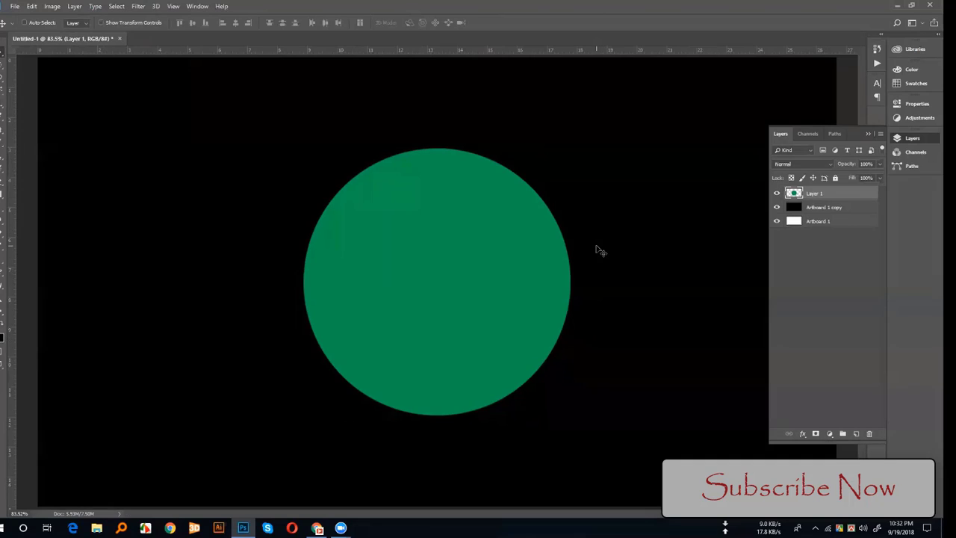
- Restore and move the window, collapse the Layers panel into the dock, and fit the canvas
{"action": "left_click", "coordinate": [911, 5]}
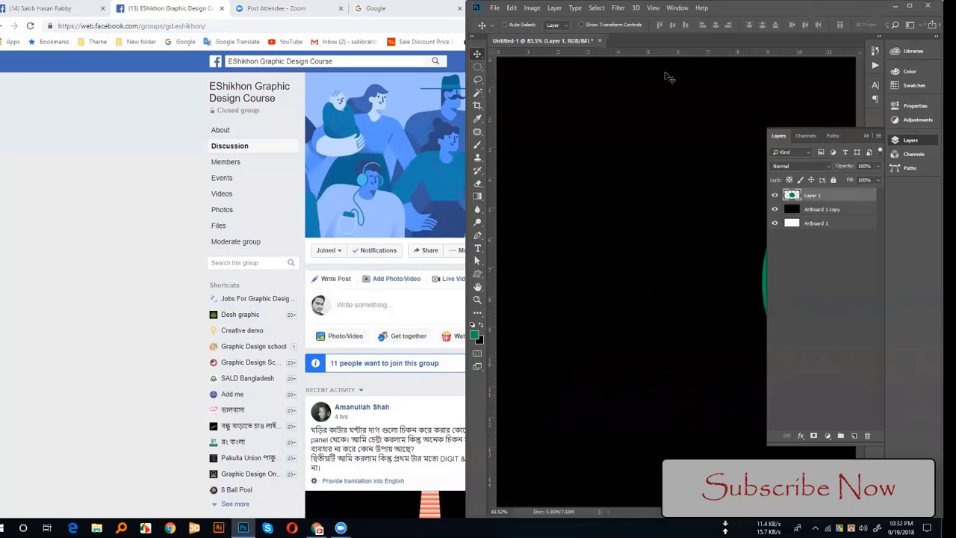
{"action": "left_click_drag", "start_coordinate": [665, 83], "coordinate": [541, 145]}
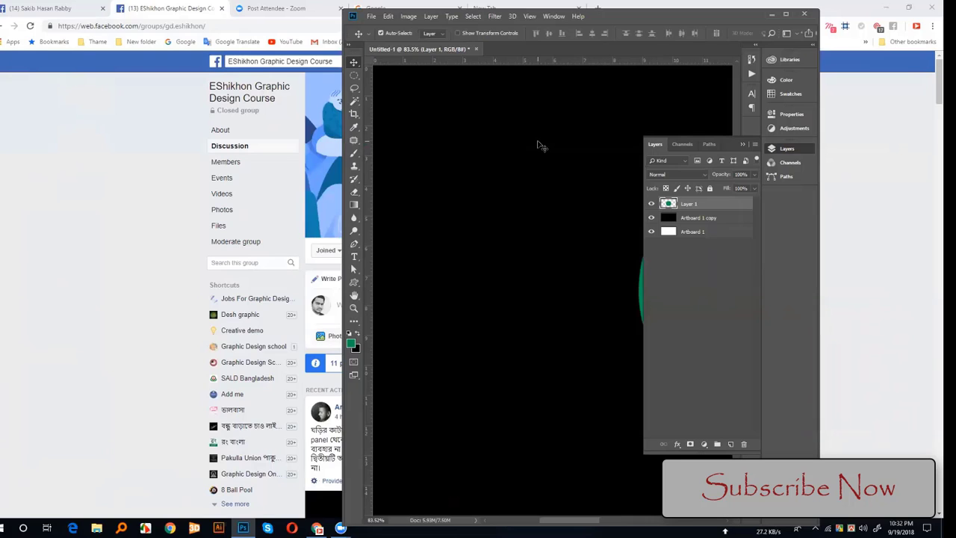
{"action": "key", "text": "ctrl+1"}
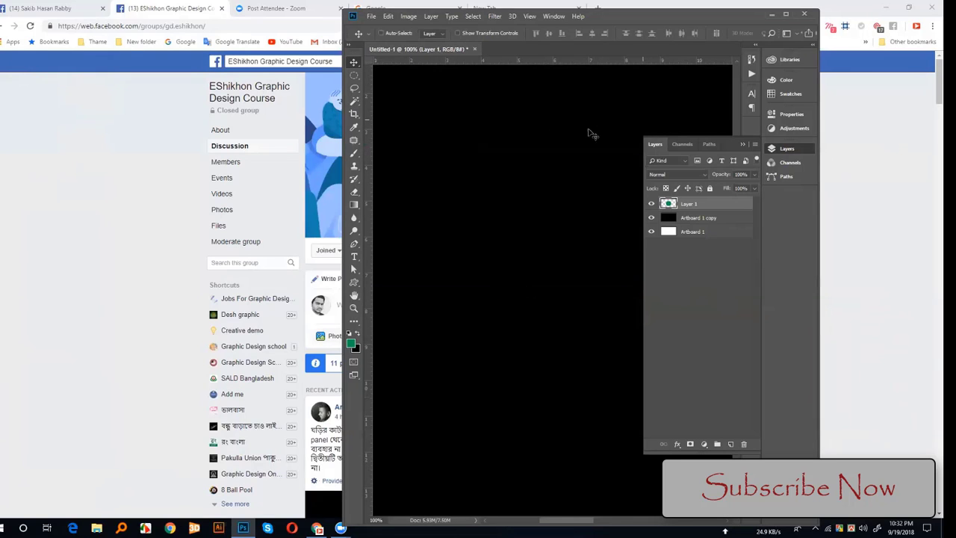
{"action": "left_click", "coordinate": [742, 145]}
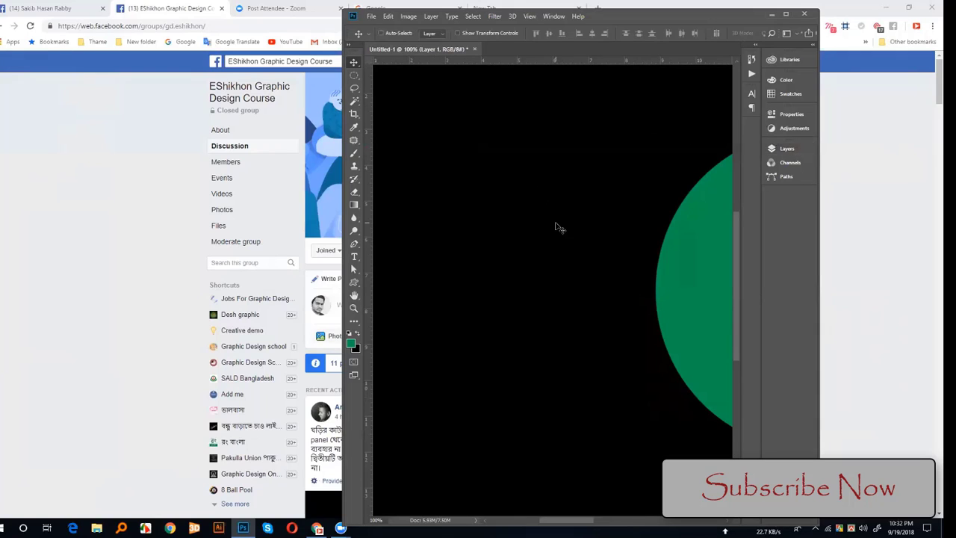
{"action": "key", "text": "ctrl+0"}
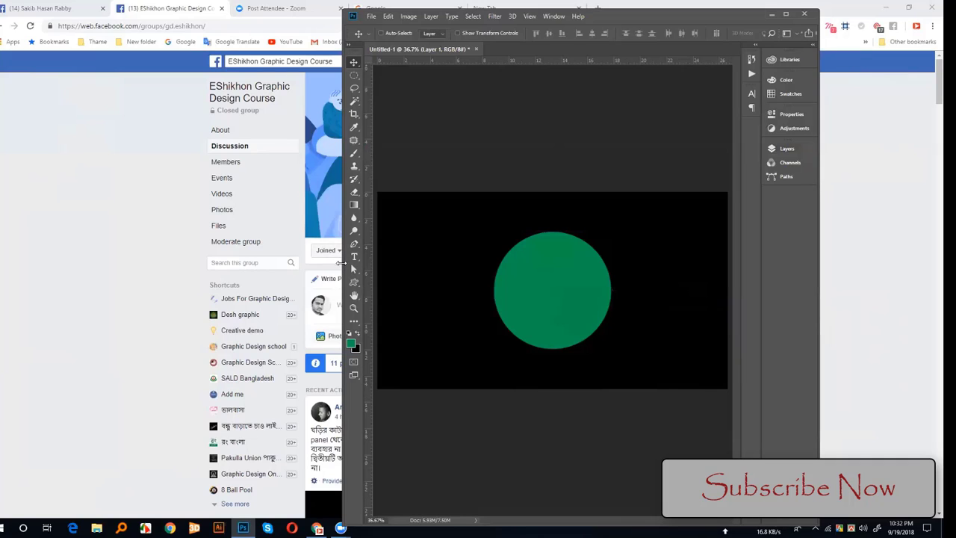
- Narrow the window, refit the canvas, then maximize Photoshop to fill the screen
{"action": "left_click_drag", "start_coordinate": [340, 263], "coordinate": [632, 289]}
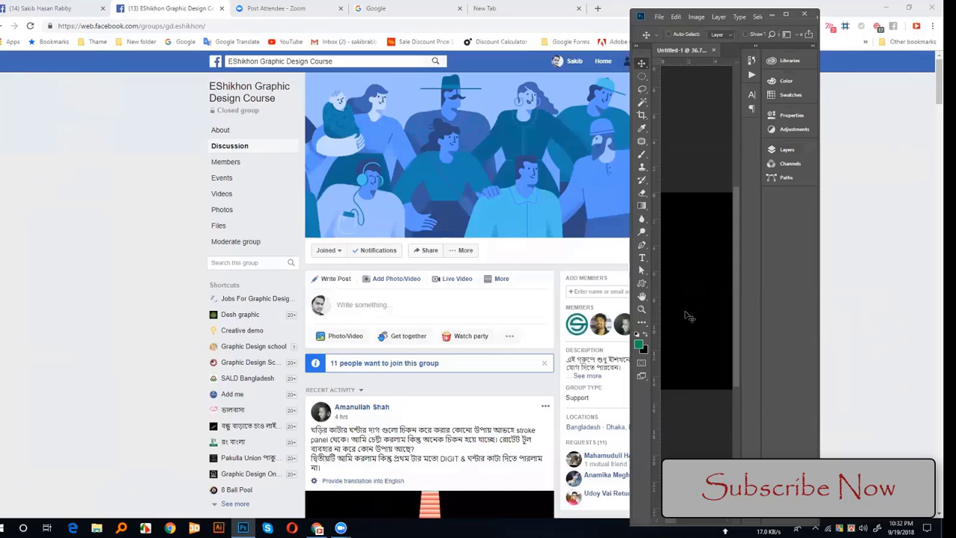
{"action": "key", "text": "ctrl+0"}
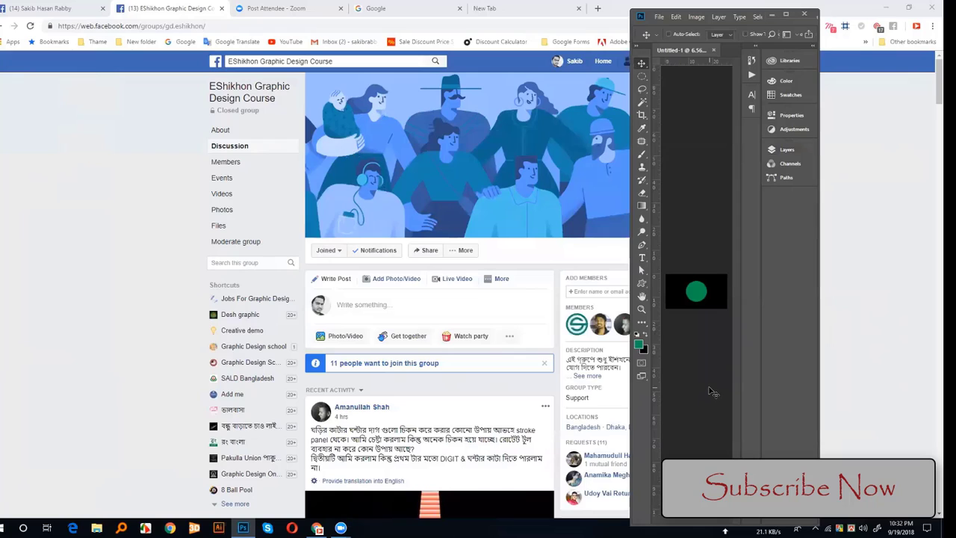
{"action": "left_click", "coordinate": [785, 14]}
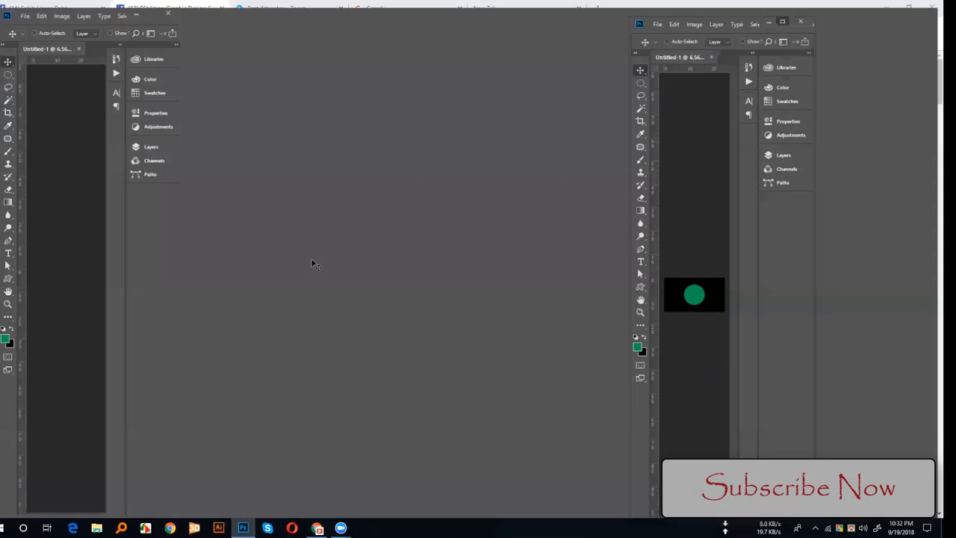
- Fit the whole artboard in view, snap the green circle to its centre, then enter full screen with menu bar
{"action": "key", "text": "ctrl+0"}
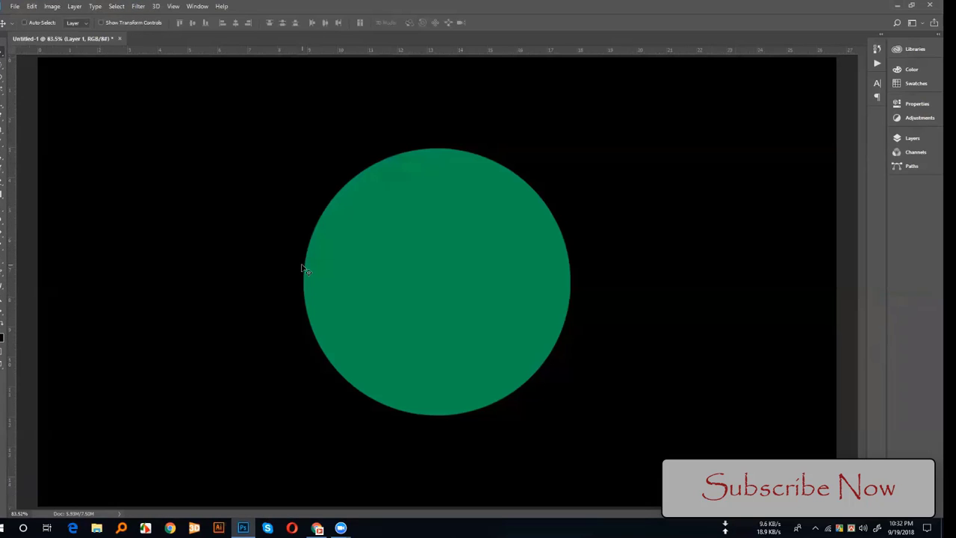
{"action": "key", "text": "ctrl+minus"}
{"action": "key", "text": "ctrl+minus"}
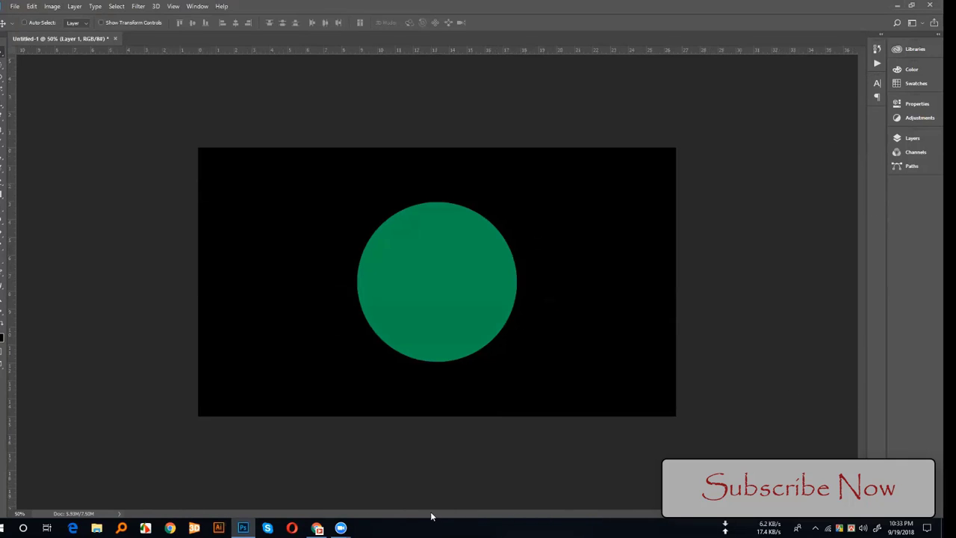
{"action": "left_click_drag", "start_coordinate": [352, 342], "coordinate": [379, 359]}
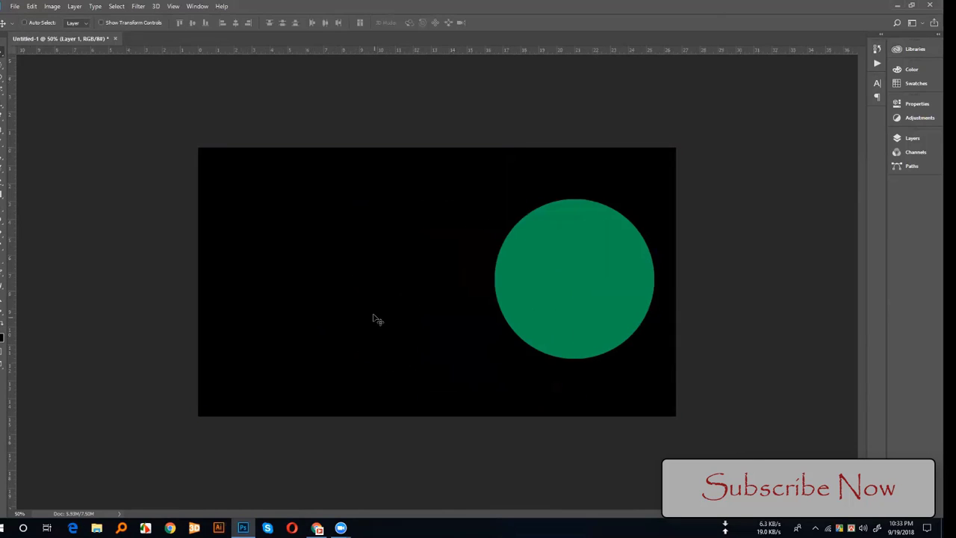
{"action": "mouse_move", "coordinate": [617, 279]}
{"action": "left_mouse_down"}
{"action": "mouse_move", "coordinate": [471, 277]}
{"action": "mouse_move", "coordinate": [473, 269]}
{"action": "left_mouse_up"}
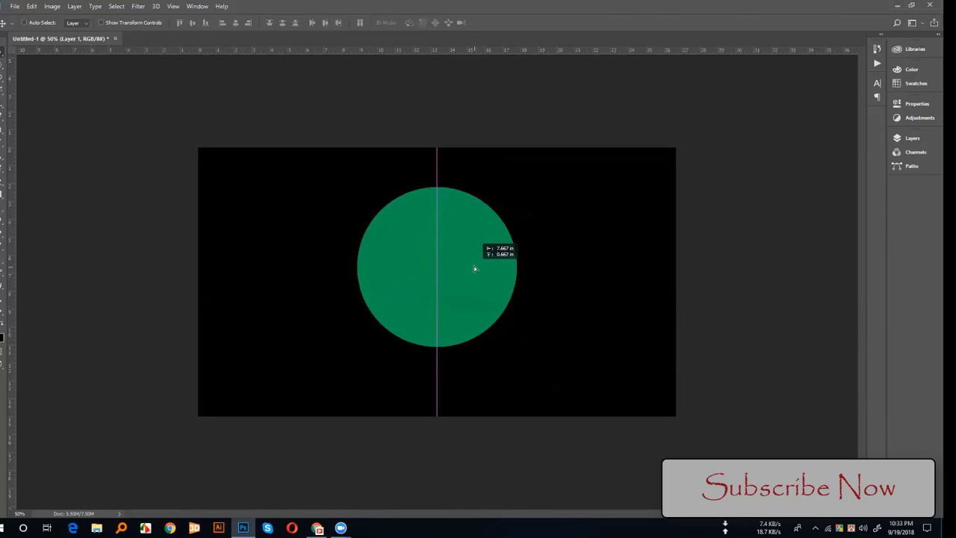
{"action": "left_click_drag", "start_coordinate": [474, 268], "coordinate": [473, 294]}
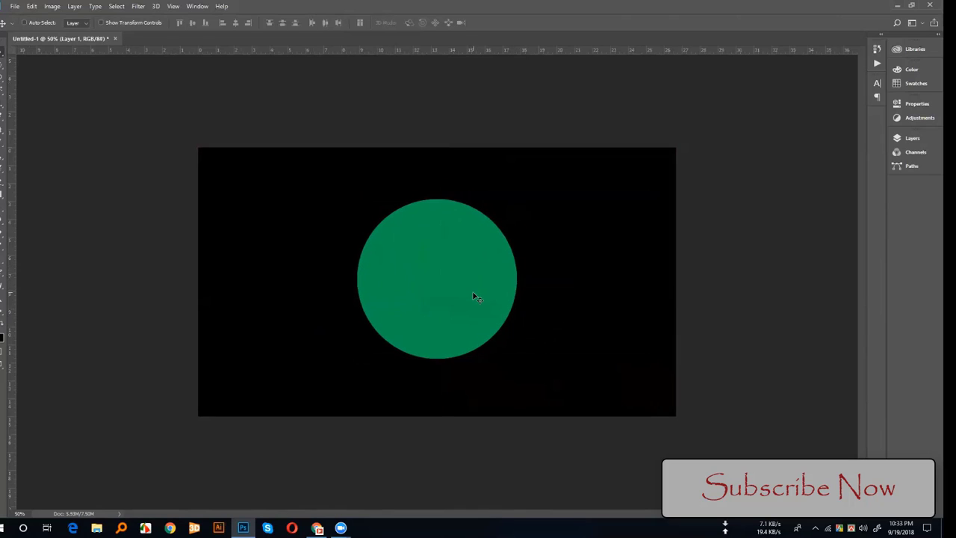
{"action": "key", "text": "f"}
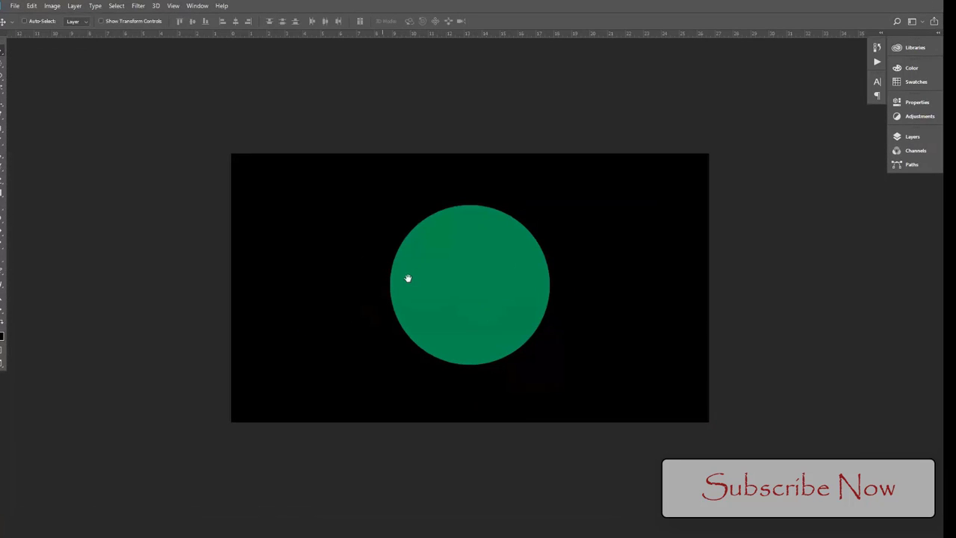
- Pan around the artboard, preview it in plain full-screen mode, then return to standard screen mode
{"action": "left_click_drag", "start_coordinate": [405, 277], "coordinate": [600, 355]}
{"action": "mouse_move", "coordinate": [365, 259]}
{"action": "left_mouse_down"}
{"action": "mouse_move", "coordinate": [207, 384]}
{"action": "mouse_move", "coordinate": [134, 217]}
{"action": "mouse_move", "coordinate": [553, 202]}
{"action": "mouse_move", "coordinate": [637, 346]}
{"action": "mouse_move", "coordinate": [630, 358]}
{"action": "mouse_move", "coordinate": [612, 196]}
{"action": "mouse_move", "coordinate": [234, 183]}
{"action": "mouse_move", "coordinate": [156, 160]}
{"action": "mouse_move", "coordinate": [174, 333]}
{"action": "mouse_move", "coordinate": [168, 390]}
{"action": "mouse_move", "coordinate": [582, 388]}
{"action": "mouse_move", "coordinate": [627, 212]}
{"action": "mouse_move", "coordinate": [597, 197]}
{"action": "left_mouse_up"}
{"action": "key", "text": "f"}
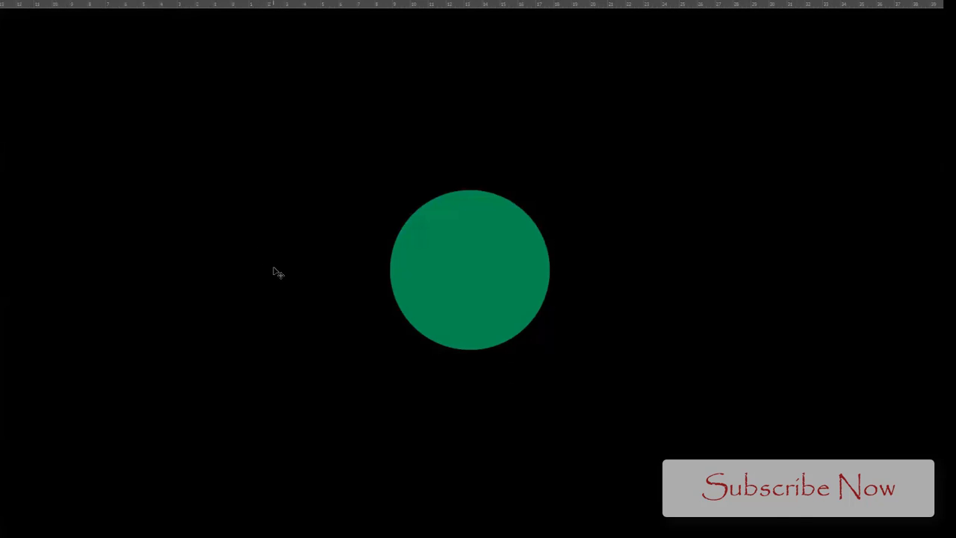
{"action": "key", "text": "f"}
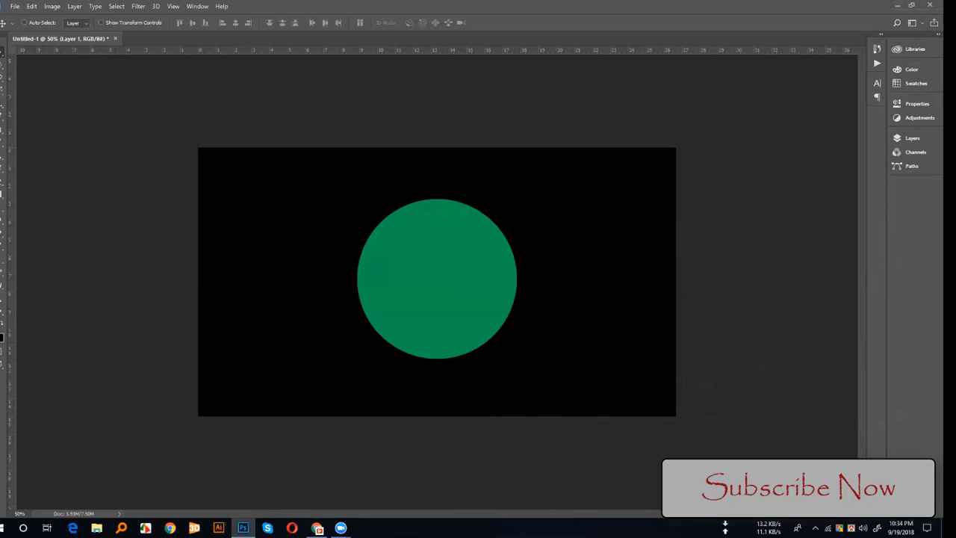
- Check the Layers panel, then remove Layer 1's green circle so only the black artboard remains
{"action": "left_click", "coordinate": [907, 140]}
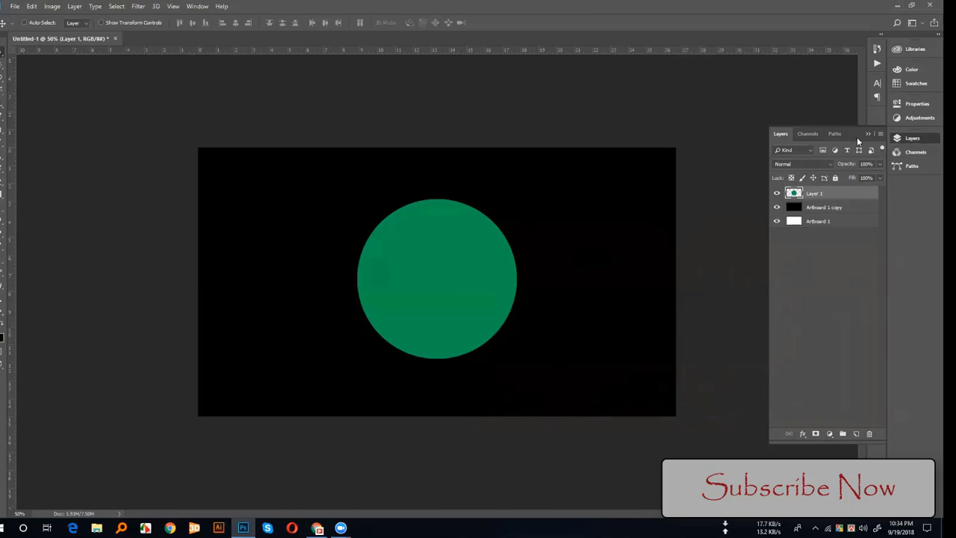
{"action": "left_click", "coordinate": [867, 134]}
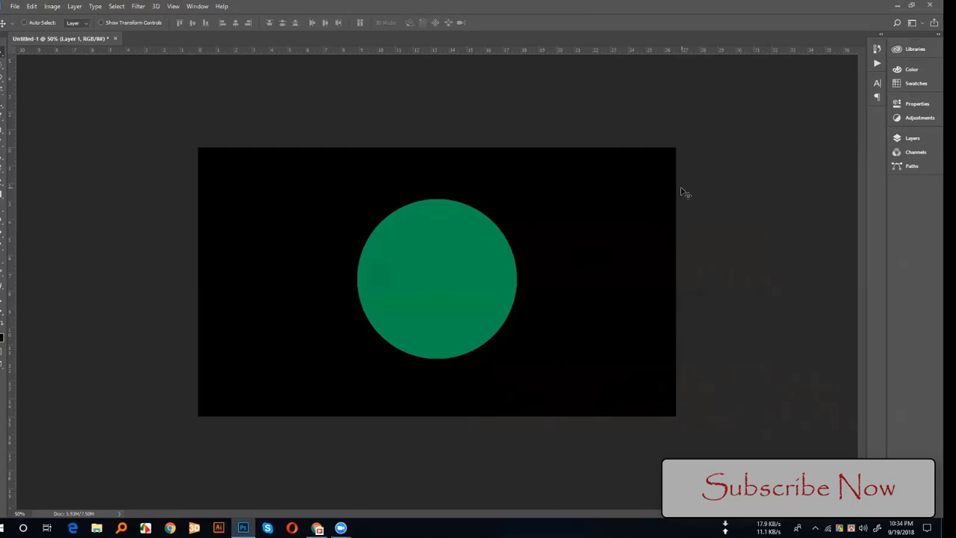
{"action": "key", "text": "ctrl"}
{"action": "key", "text": "ctrl+z"}
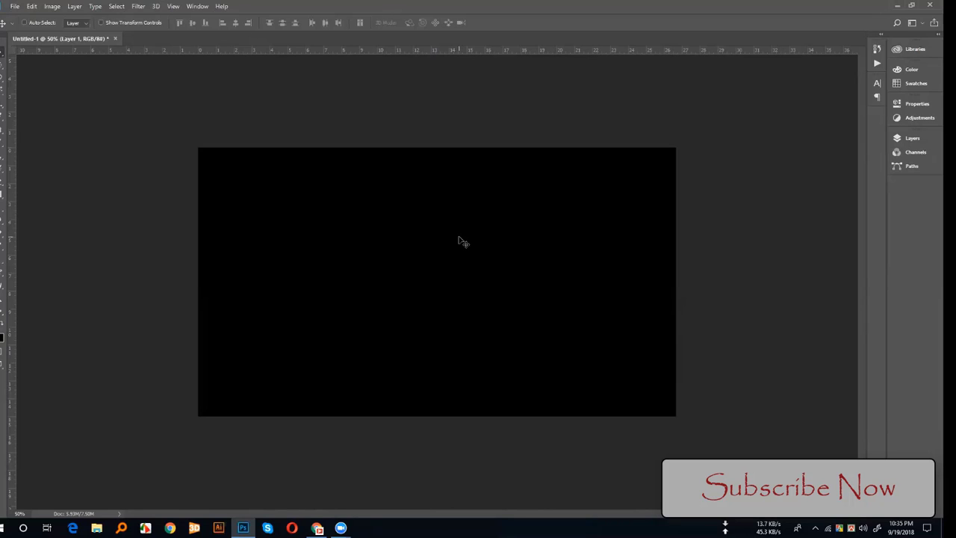
- Bring Layer 1, the green circle, to the top of the layer stack, testing other positions
{"action": "left_click", "coordinate": [911, 140]}
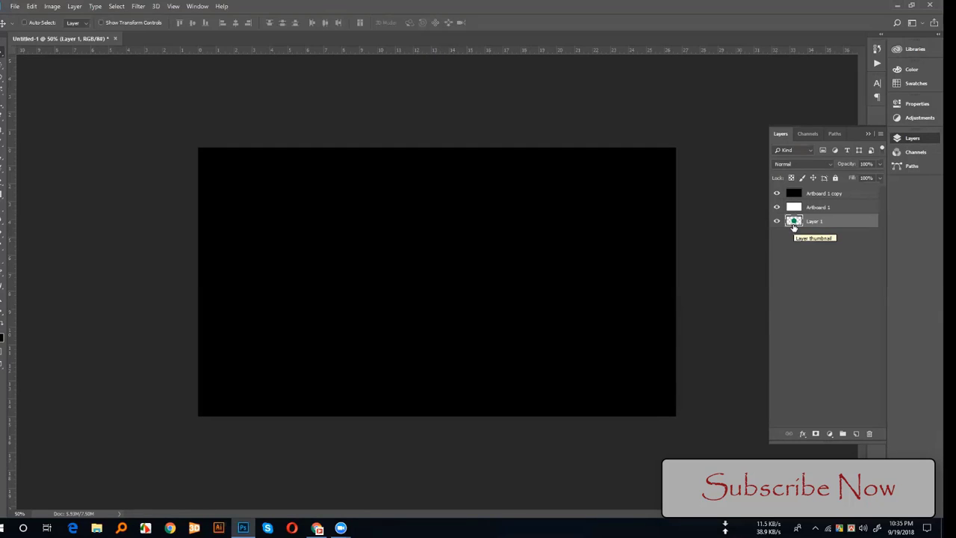
{"action": "key", "text": "ctrl"}
{"action": "key", "text": "ctrl+shift+bracketright"}
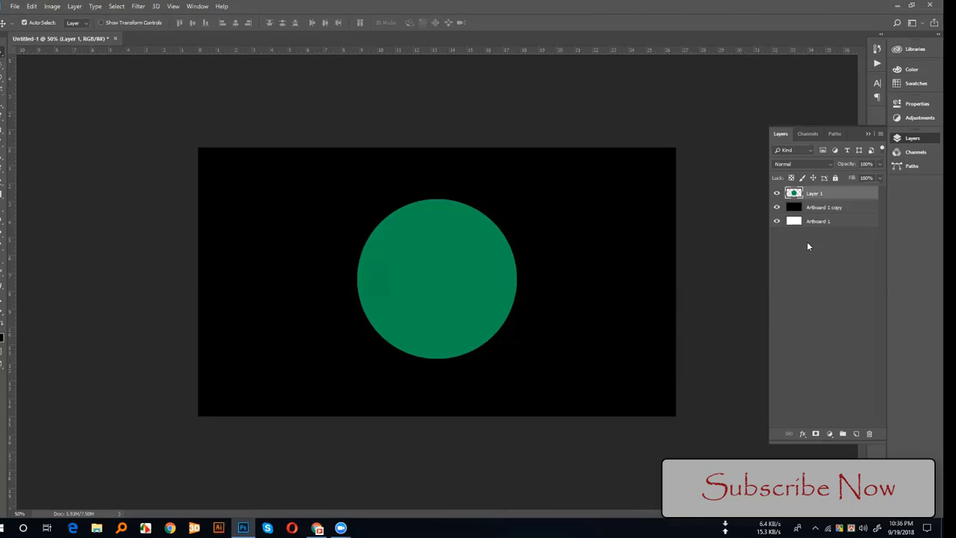
{"action": "key", "text": "ctrl+bracketleft"}
{"action": "key", "text": "ctrl+bracketleft"}
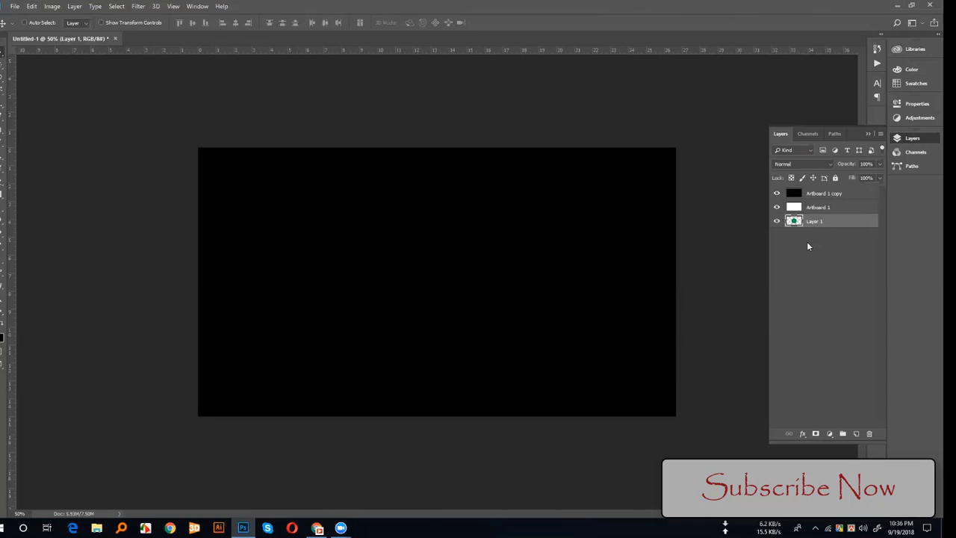
{"action": "key", "text": "ctrl+bracketright"}
{"action": "key", "text": "ctrl+bracketright"}
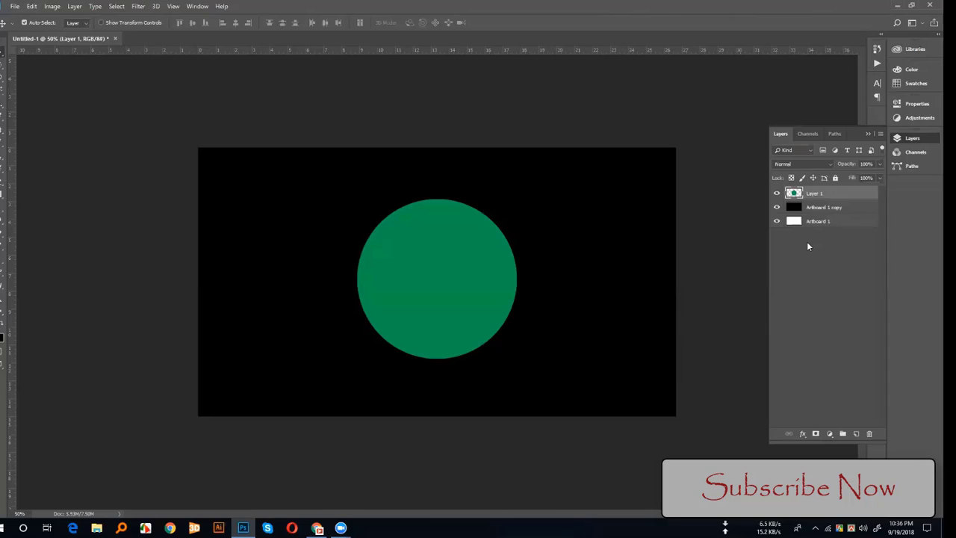
{"action": "key", "text": "ctrl+shift+bracketleft"}
{"action": "key", "text": "ctrl+shift+bracketright"}
- Confirm Layer 1 stays above Artboard 1 copy, select the artboard copy, and minimize Photoshop
{"action": "left_click", "coordinate": [809, 245]}
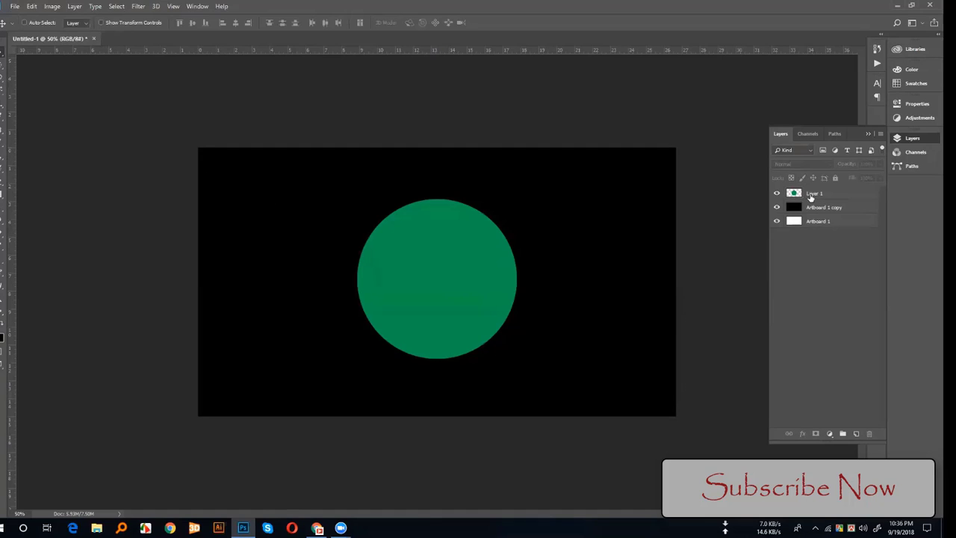
{"action": "left_click", "coordinate": [811, 196]}
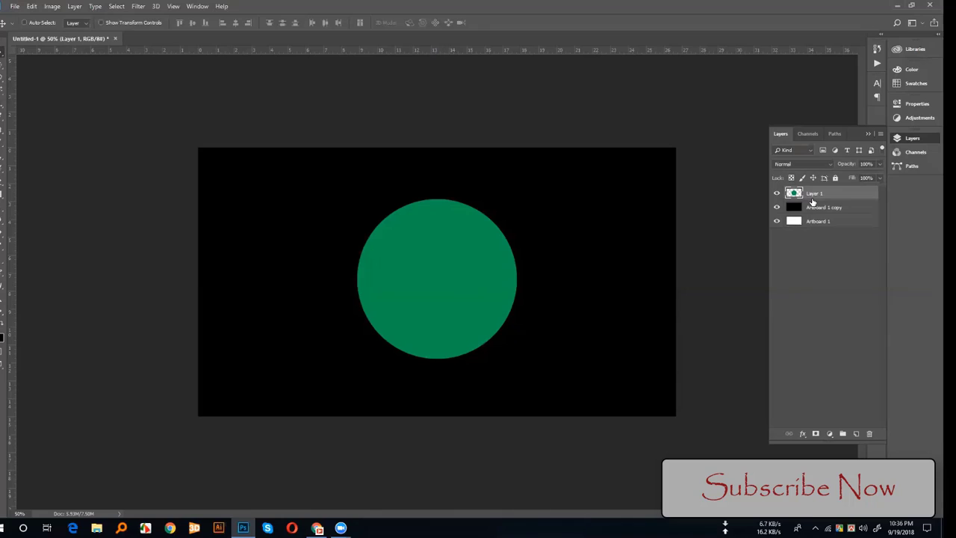
{"action": "key", "text": "ctrl"}
{"action": "key", "text": "ctrl+bracketleft"}
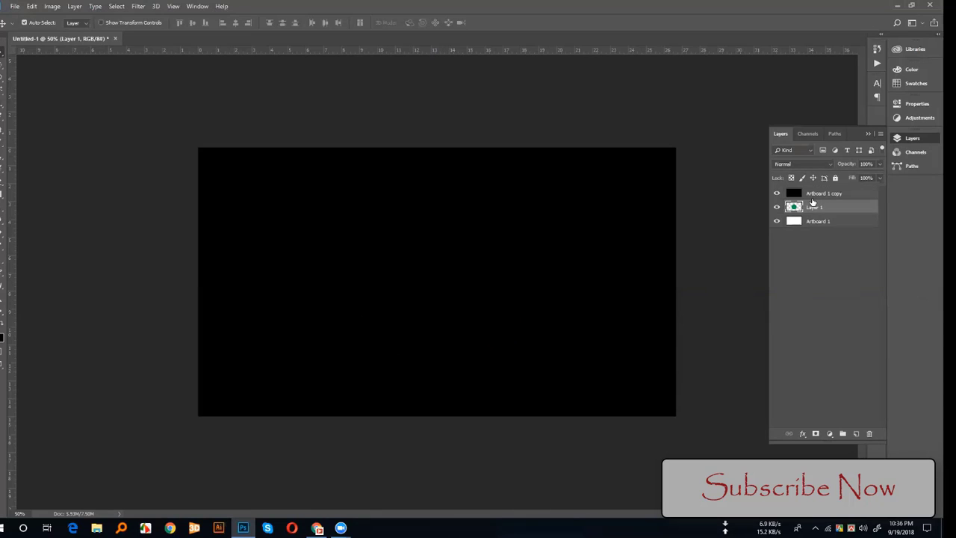
{"action": "key", "text": "ctrl+bracketright"}
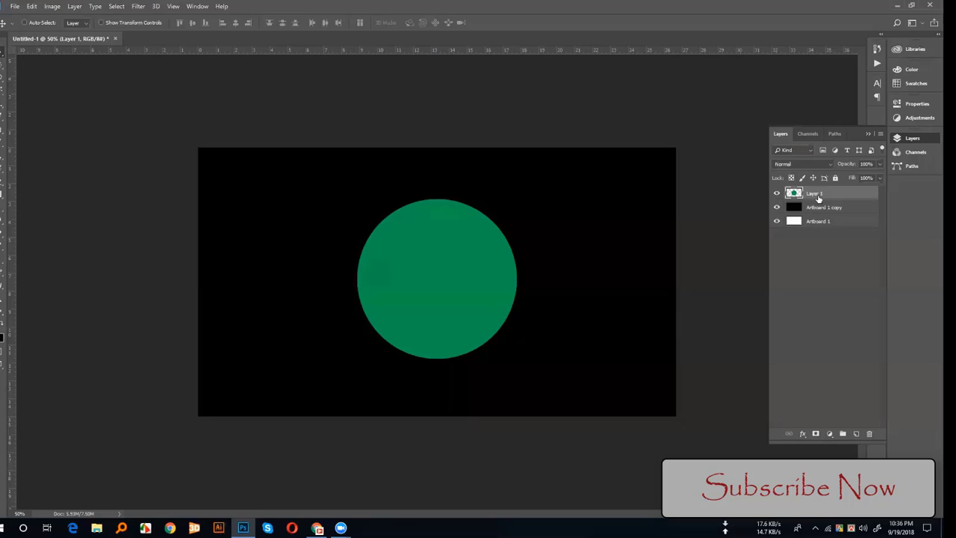
{"action": "left_click", "coordinate": [799, 209]}
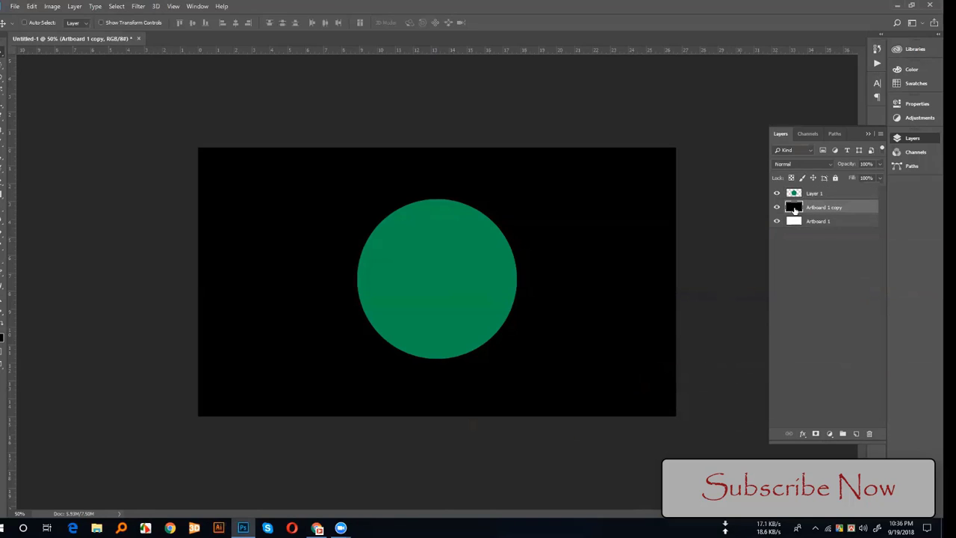
{"action": "left_click", "coordinate": [953, 528]}
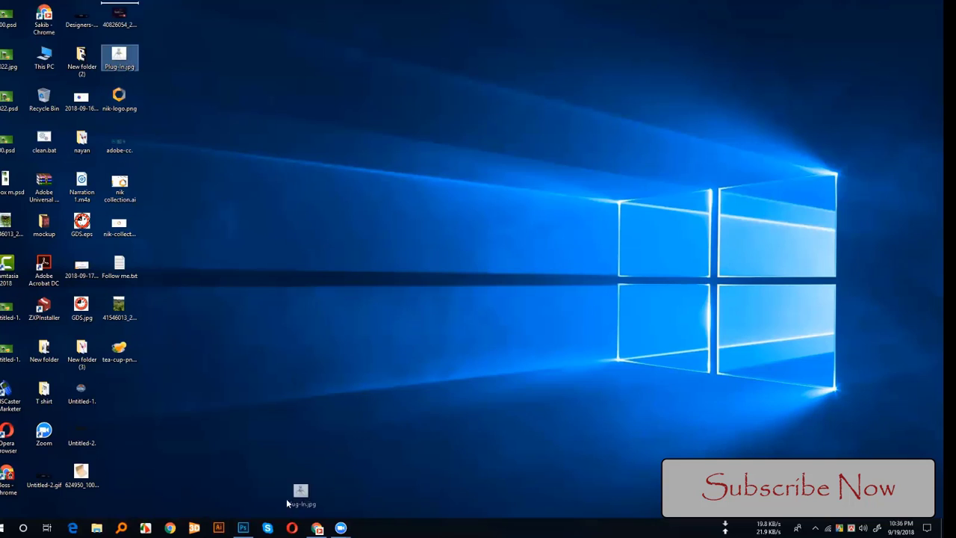
- Place Plug-In.jpg from the desktop onto the canvas
{"action": "left_click_drag", "start_coordinate": [150, 91], "coordinate": [240, 527]}
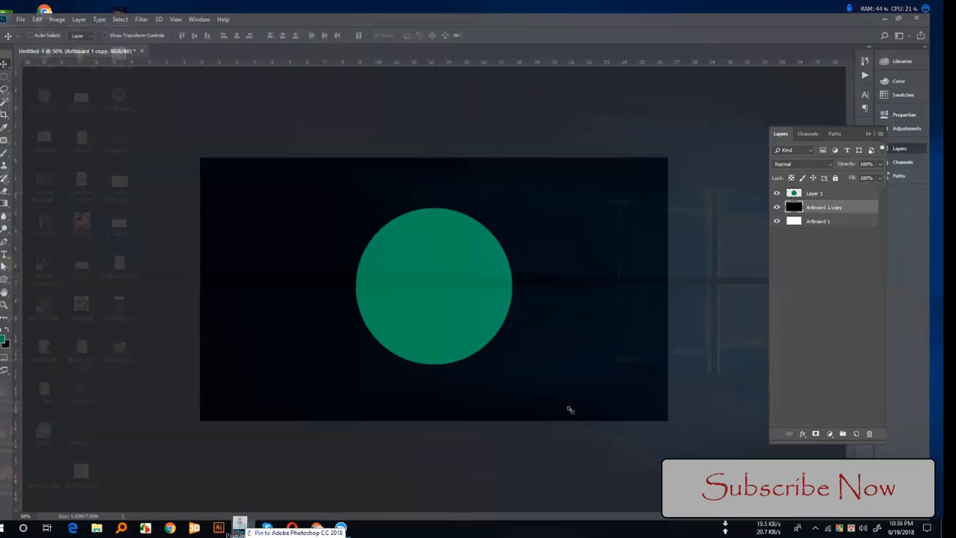
{"action": "mouse_move", "coordinate": [456, 308]}
{"action": "left_mouse_down"}
{"action": "mouse_move", "coordinate": [583, 419]}
{"action": "mouse_move", "coordinate": [536, 361]}
{"action": "left_mouse_up"}
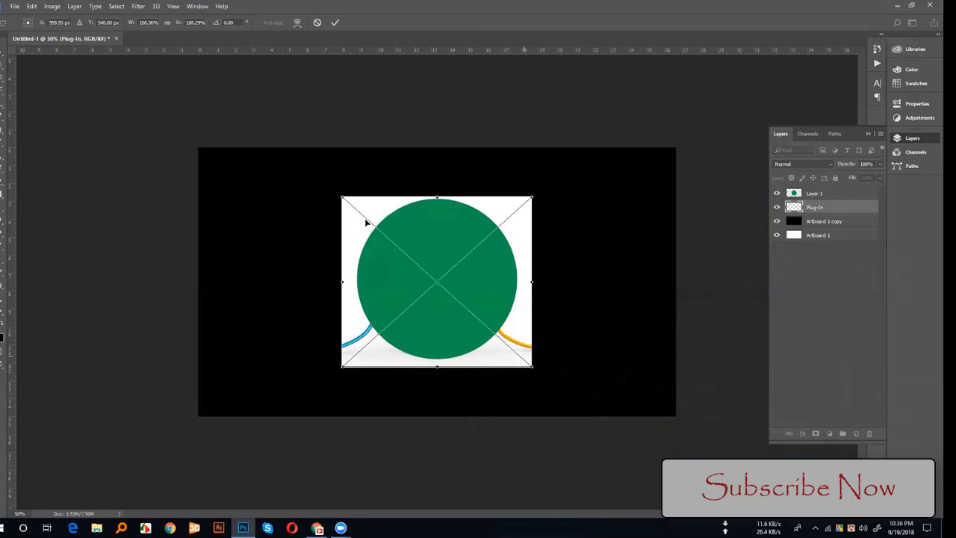
{"action": "key", "text": "Return"}
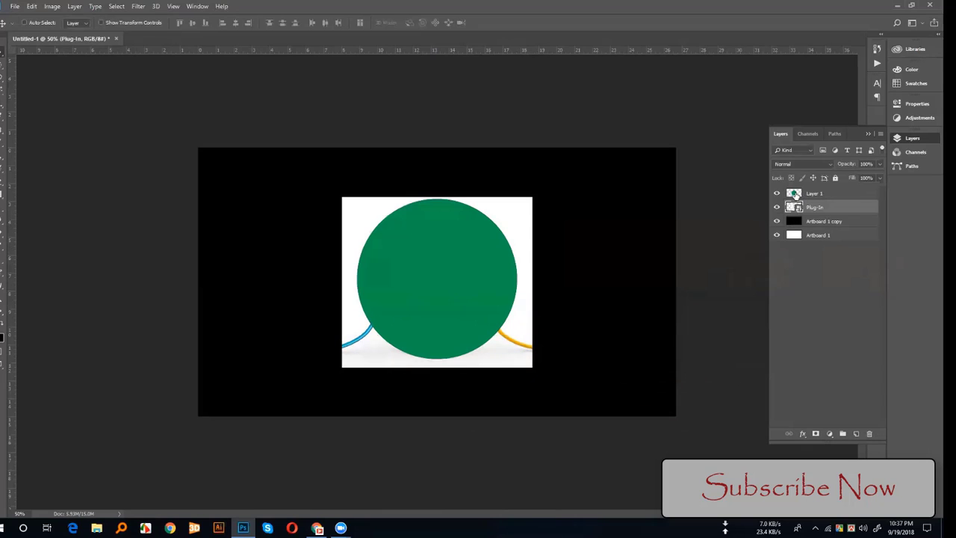
- Move Layer 1 below the Plug-In image and clip the image to the circle
{"action": "left_click", "coordinate": [795, 195]}
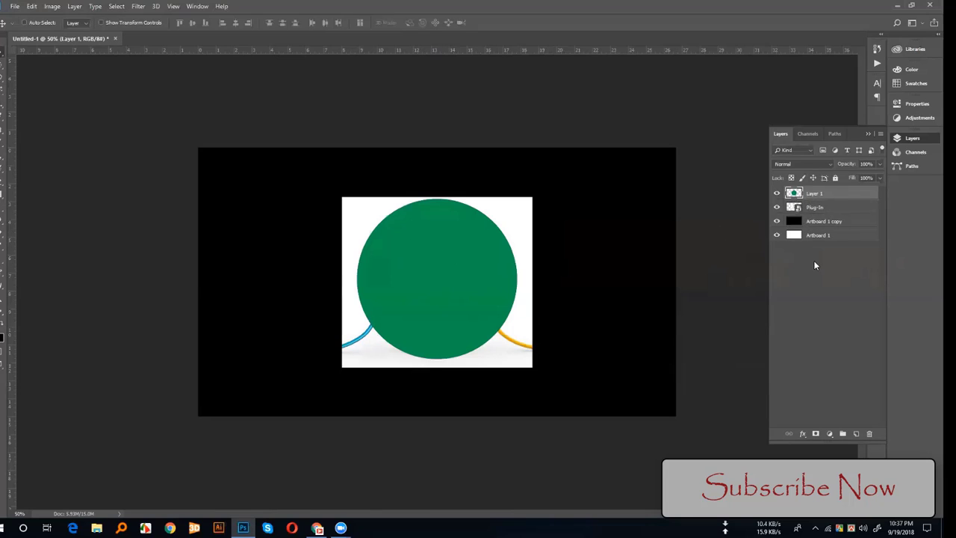
{"action": "key", "text": "ctrl+bracketleft"}
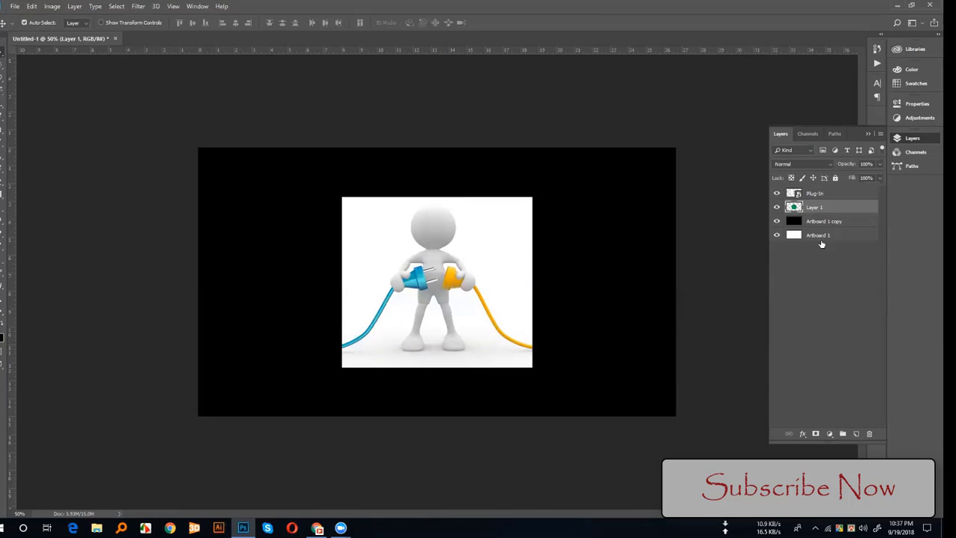
{"action": "left_click_drag", "start_coordinate": [817, 209], "coordinate": [812, 196]}
{"action": "left_click", "coordinate": [813, 196], "text": "alt"}
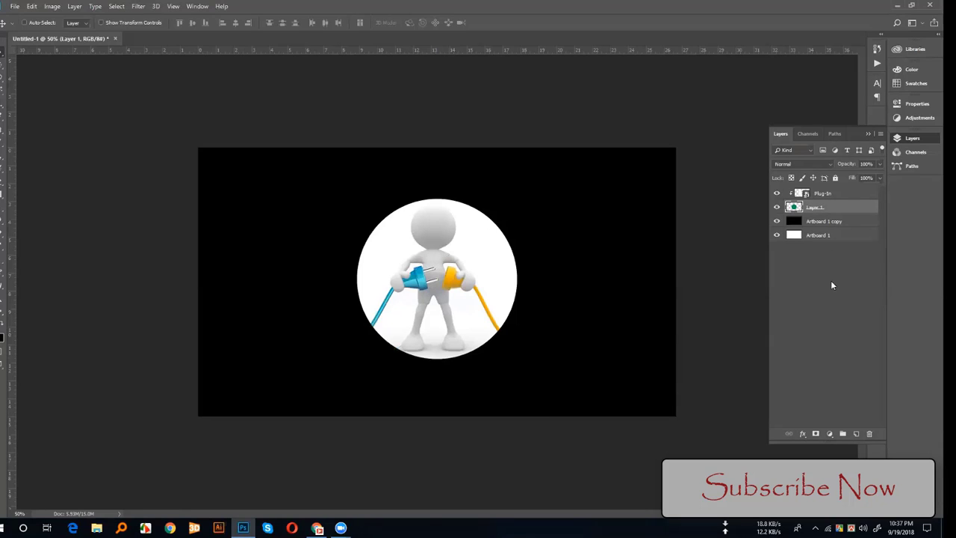
- Add a layer mask to the circle and test-paint part of the figure hidden and back
{"action": "left_click", "coordinate": [816, 435]}
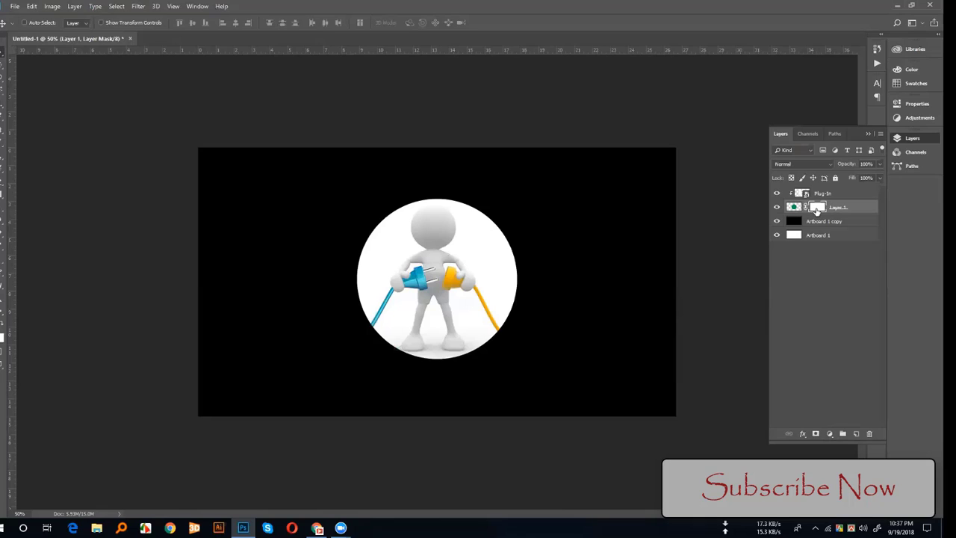
{"action": "left_click", "coordinate": [3, 142]}
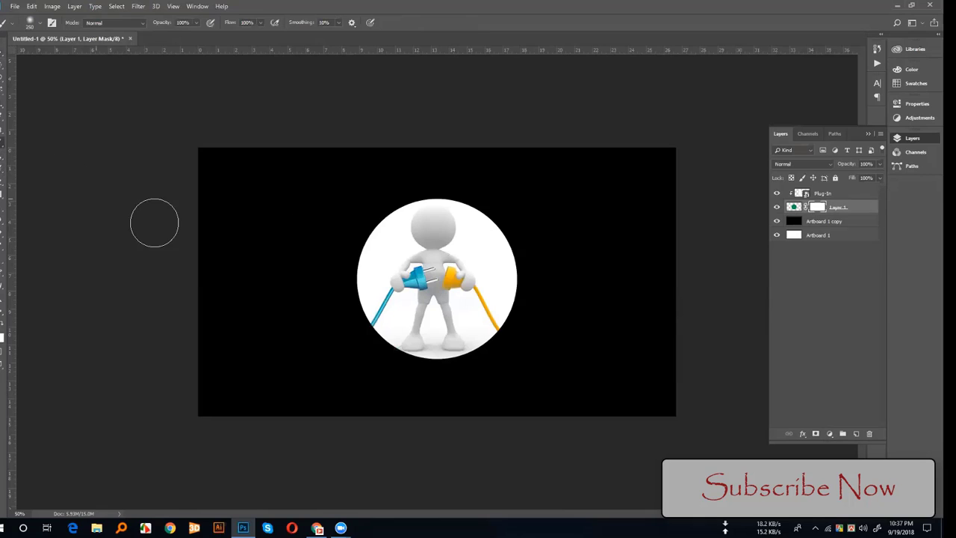
{"action": "mouse_move", "coordinate": [540, 277]}
{"action": "left_mouse_down"}
{"action": "mouse_move", "coordinate": [461, 337]}
{"action": "mouse_move", "coordinate": [526, 234]}
{"action": "mouse_move", "coordinate": [513, 252]}
{"action": "left_mouse_up"}
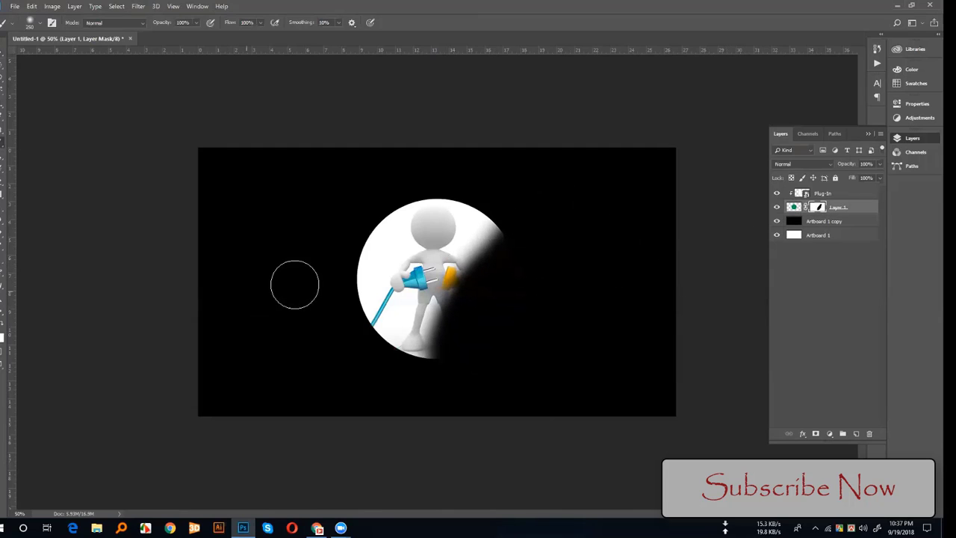
{"action": "left_click", "coordinate": [2, 345]}
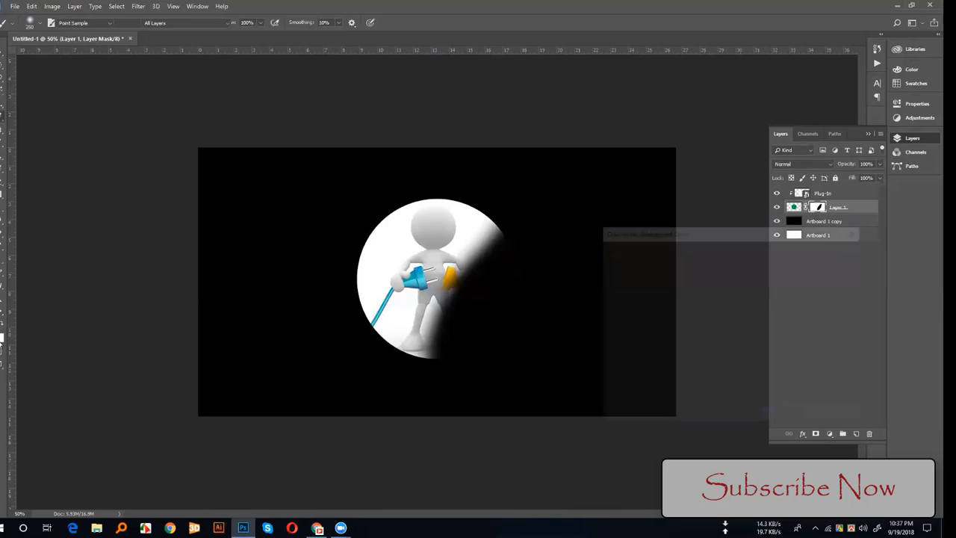
{"action": "left_click", "coordinate": [829, 267]}
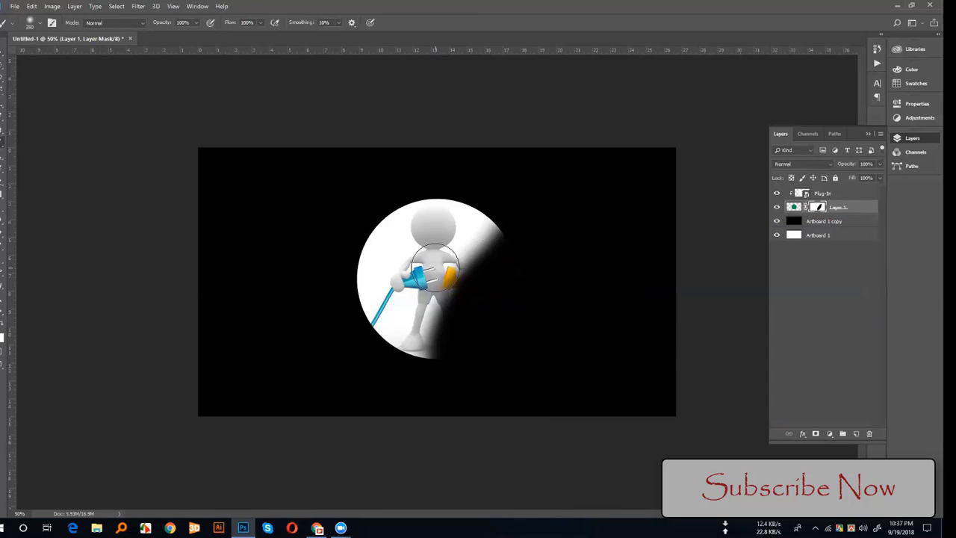
{"action": "mouse_move", "coordinate": [466, 252]}
{"action": "left_mouse_down"}
{"action": "mouse_move", "coordinate": [444, 363]}
{"action": "mouse_move", "coordinate": [512, 277]}
{"action": "mouse_move", "coordinate": [504, 277]}
{"action": "left_mouse_up"}
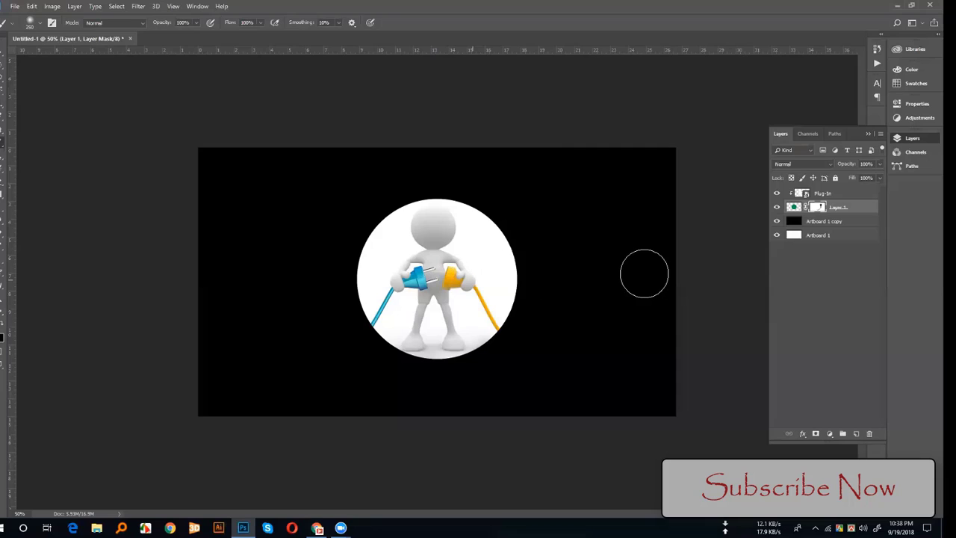
- Delete Layer 1's mask without applying it and release the Plug-In clipping mask
{"action": "left_click", "coordinate": [4, 55]}
{"action": "left_click_drag", "start_coordinate": [816, 207], "coordinate": [866, 434]}
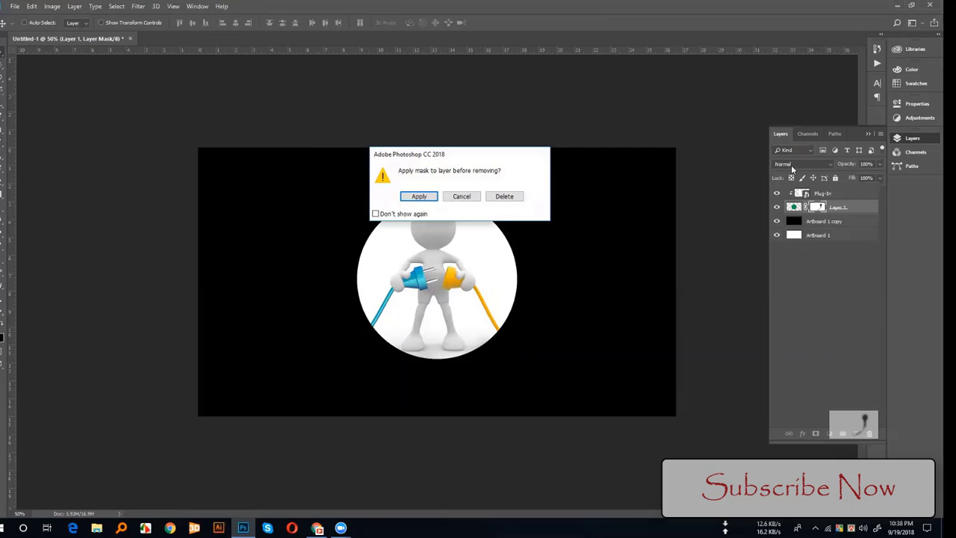
{"action": "left_click", "coordinate": [504, 197]}
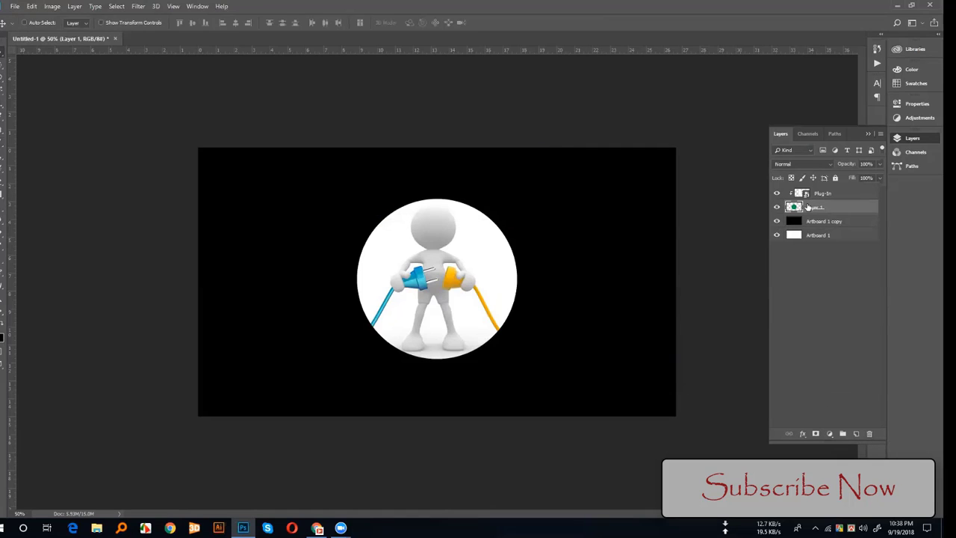
{"action": "key", "text": "ctrl"}
{"action": "left_click", "coordinate": [809, 186], "text": "alt"}
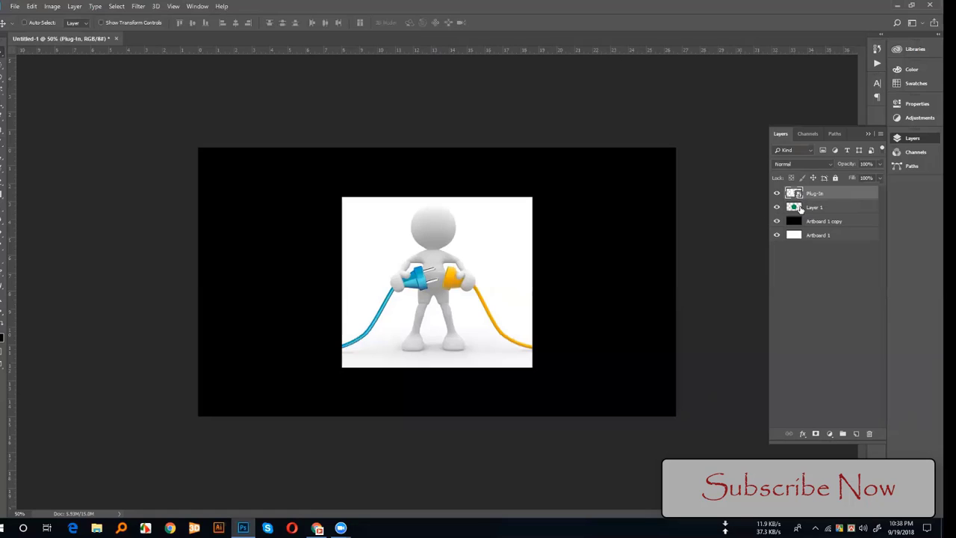
- Clip the Plug-In layer into the Layer 1 circle again, then select Layer 1
{"action": "left_click", "coordinate": [834, 209]}
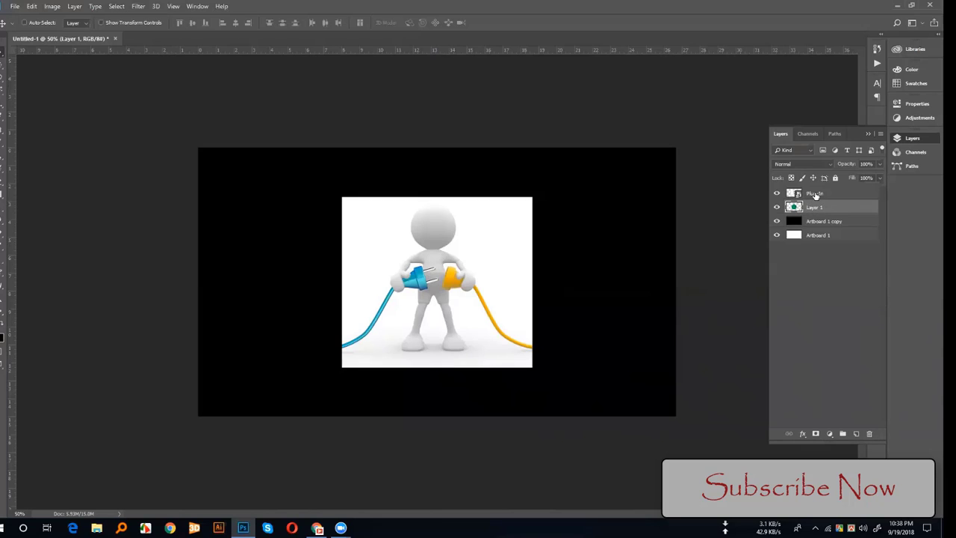
{"action": "left_click", "coordinate": [815, 194]}
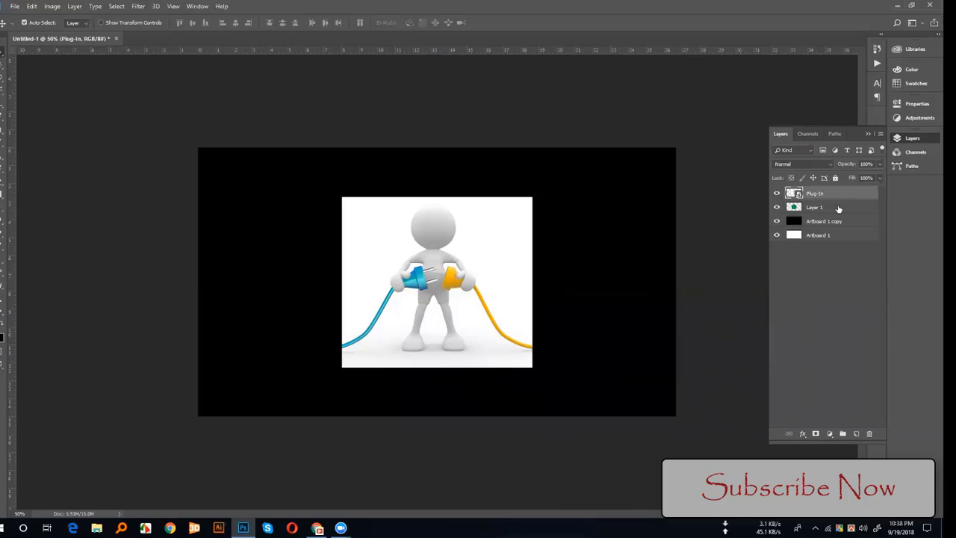
{"action": "left_click_drag", "start_coordinate": [837, 209], "coordinate": [821, 197]}
{"action": "left_click_drag", "start_coordinate": [822, 196], "coordinate": [815, 195]}
{"action": "left_click", "coordinate": [815, 195], "text": "alt"}
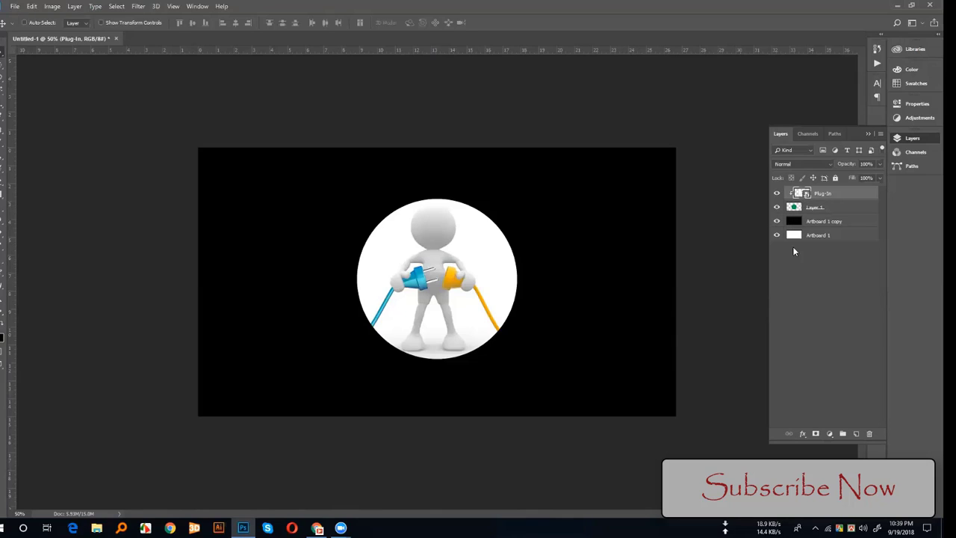
{"action": "left_click", "coordinate": [832, 209]}
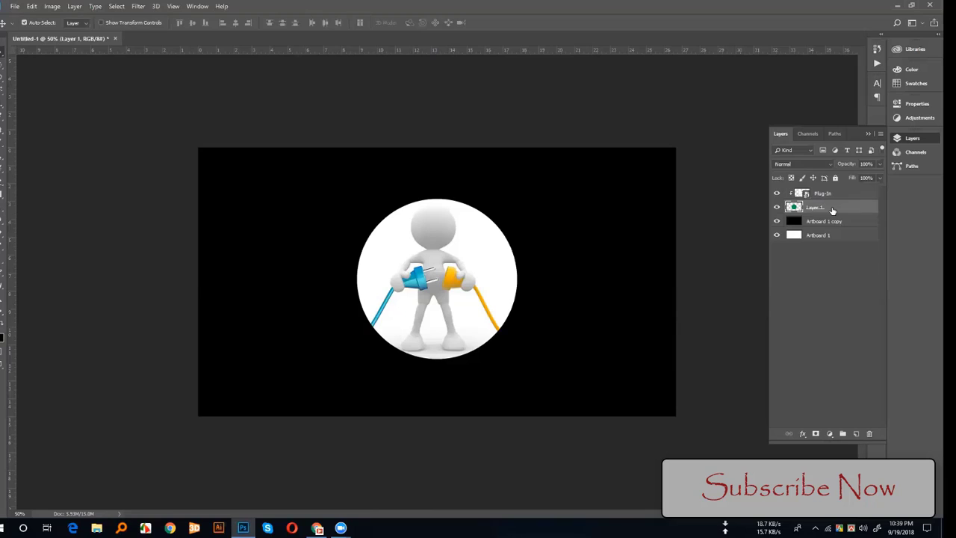
- Duplicate the circle, move the copy above Plug-In, and clip Plug-In to Layer 1
{"action": "key", "text": "ctrl+j"}
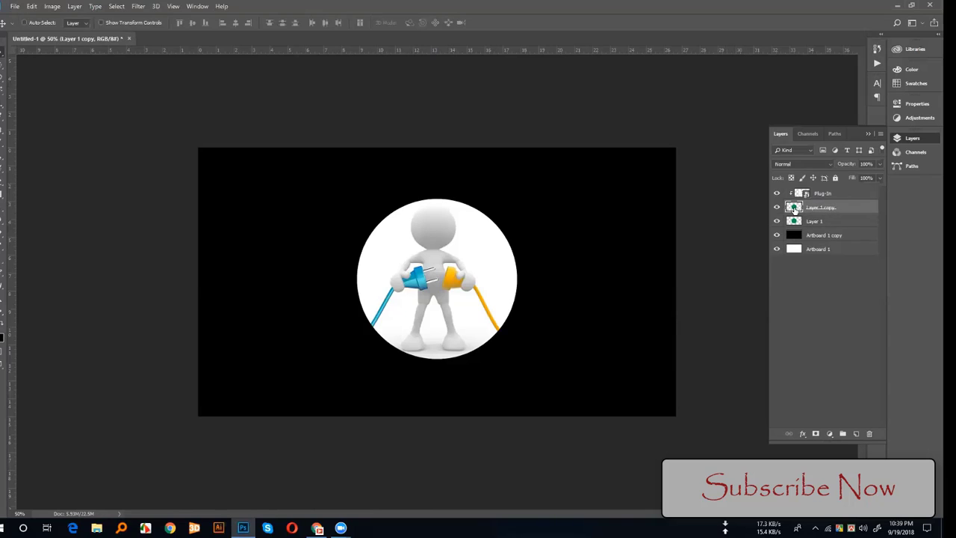
{"action": "left_click_drag", "start_coordinate": [793, 208], "coordinate": [796, 189]}
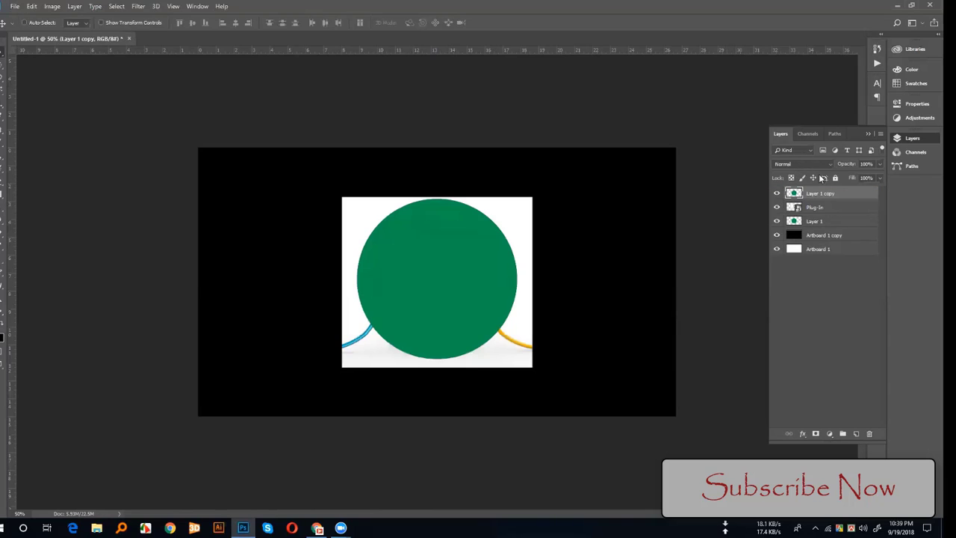
{"action": "left_click", "coordinate": [816, 214], "text": "alt"}
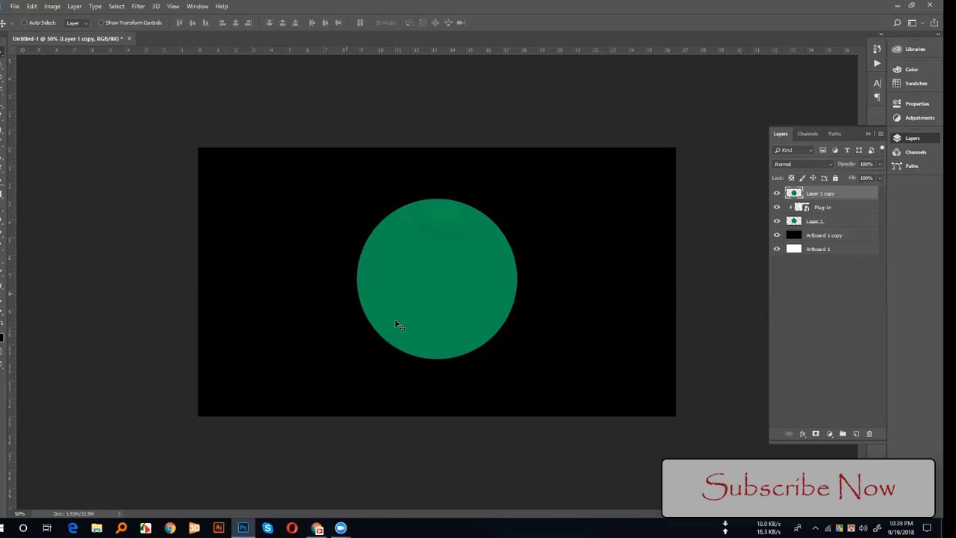
- Scale up the green Layer 1 copy and clip it above the Plug-In picture
{"action": "key", "text": "ctrl+t"}
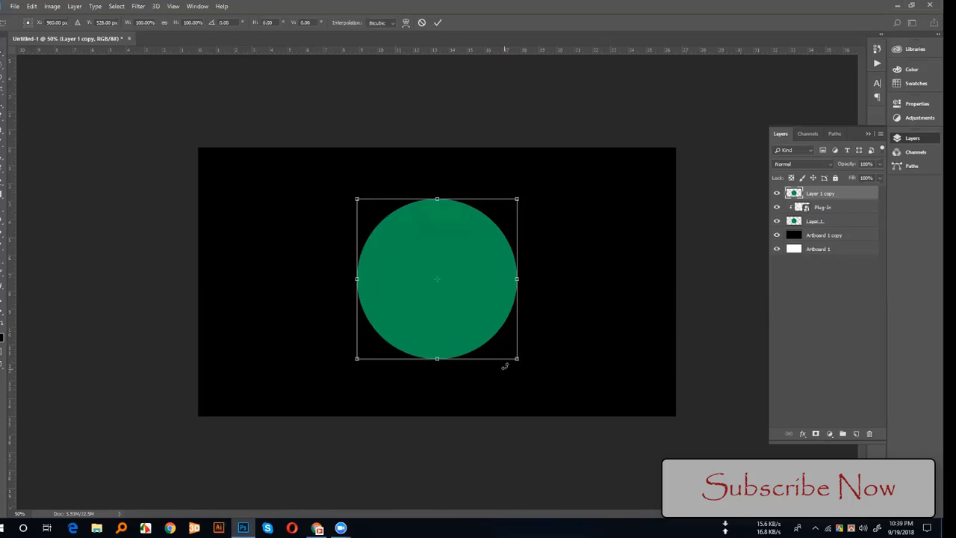
{"action": "left_click_drag", "start_coordinate": [532, 371], "coordinate": [621, 407]}
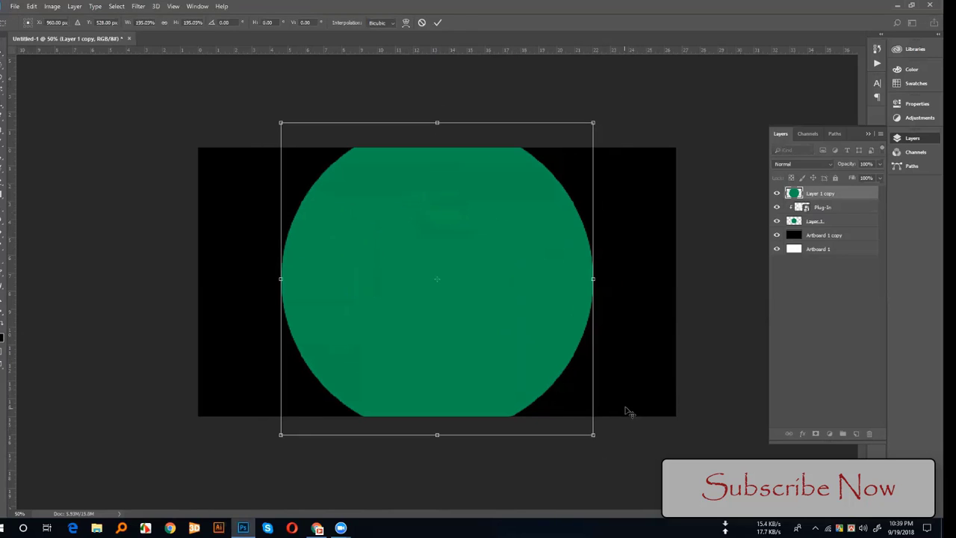
{"action": "key", "text": "Return"}
{"action": "left_click_drag", "start_coordinate": [816, 195], "coordinate": [821, 215]}
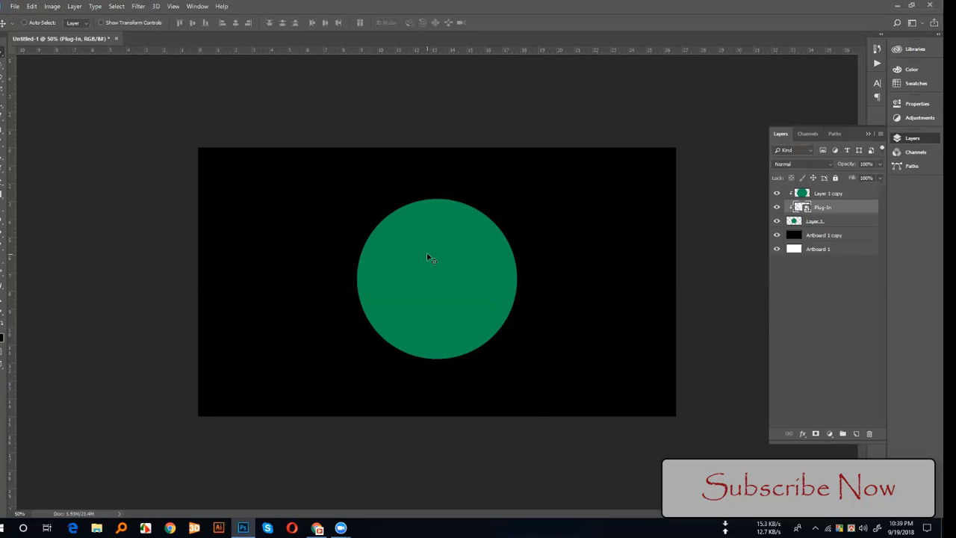
{"action": "left_click", "coordinate": [805, 197]}
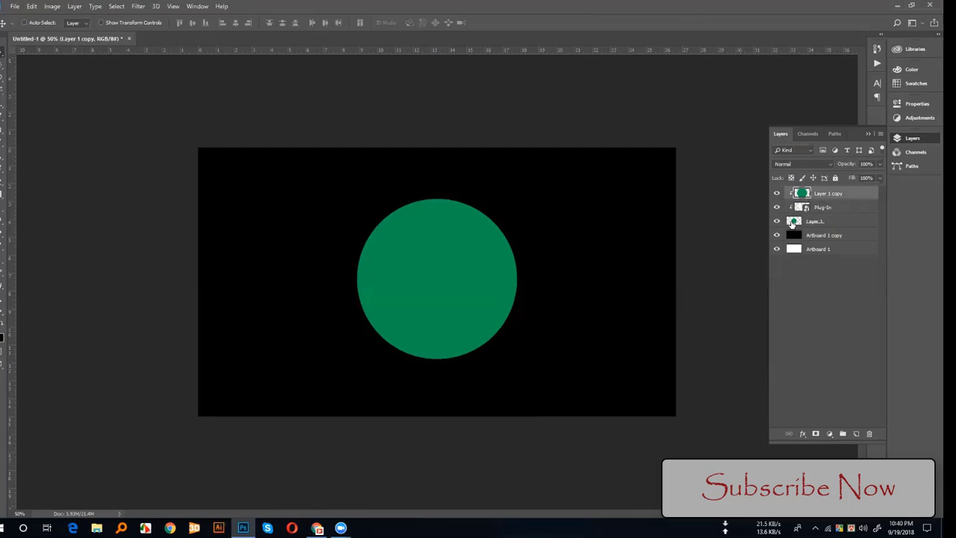
- Delete the circle copy and try Overlay, Multiply, Screen and Darker Color blending on Plug-In
{"action": "mouse_move", "coordinate": [821, 197]}
{"action": "left_mouse_down"}
{"action": "mouse_move", "coordinate": [849, 380]}
{"action": "mouse_move", "coordinate": [869, 433]}
{"action": "left_mouse_up"}
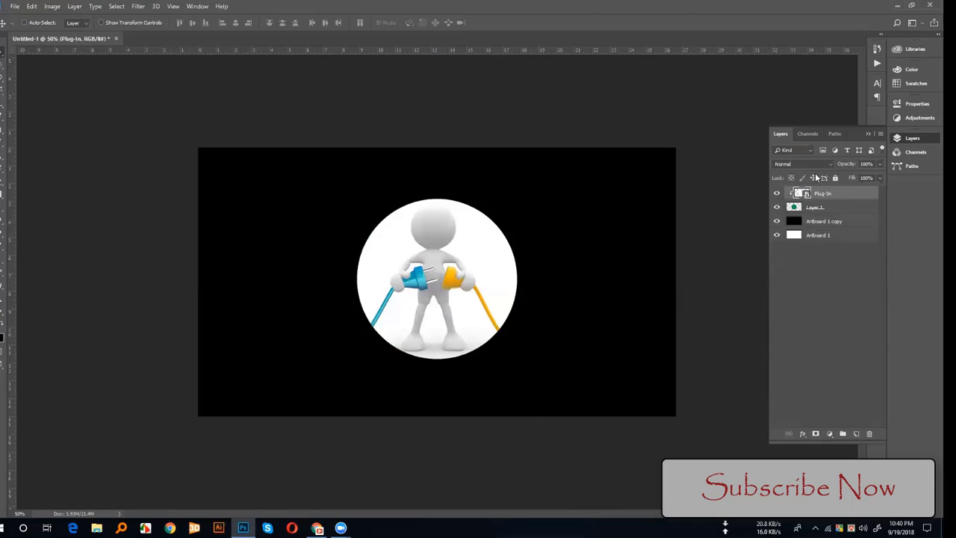
{"action": "left_click", "coordinate": [812, 165]}
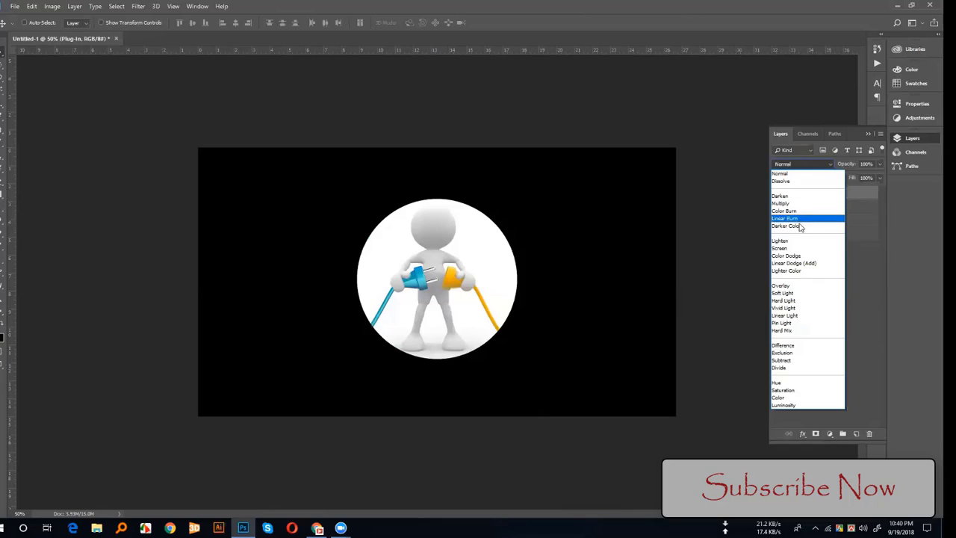
{"action": "left_click", "coordinate": [799, 287]}
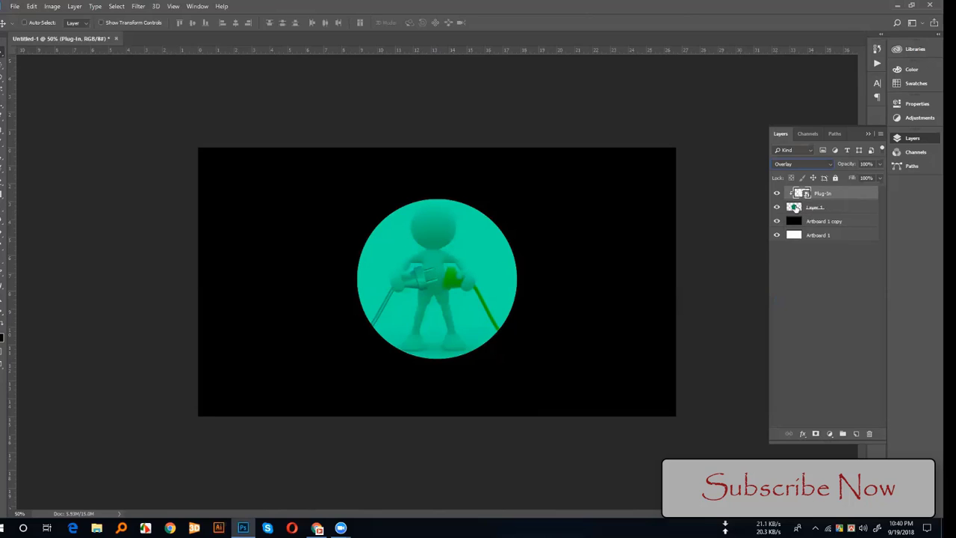
{"action": "left_click", "coordinate": [796, 167]}
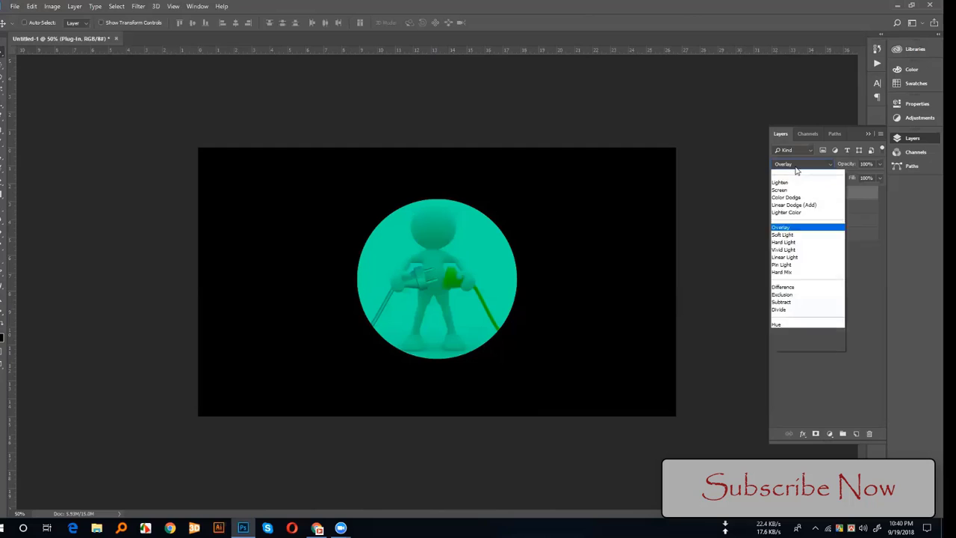
{"action": "left_click", "coordinate": [797, 168]}
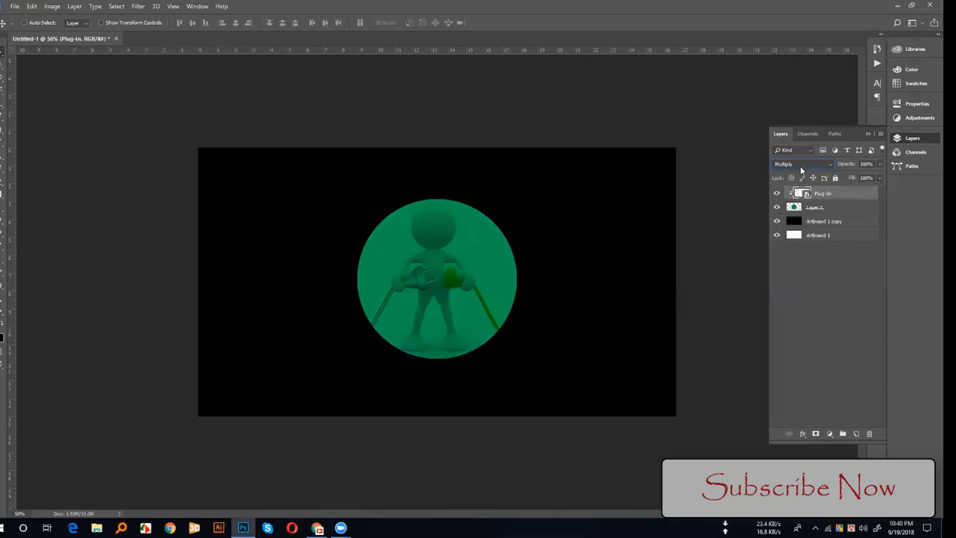
{"action": "left_click", "coordinate": [800, 164]}
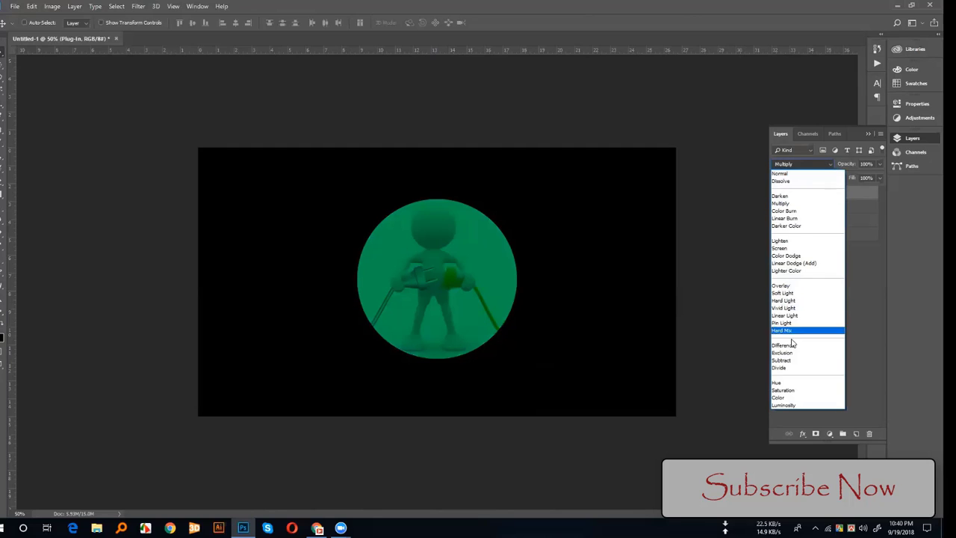
{"action": "left_click", "coordinate": [788, 249]}
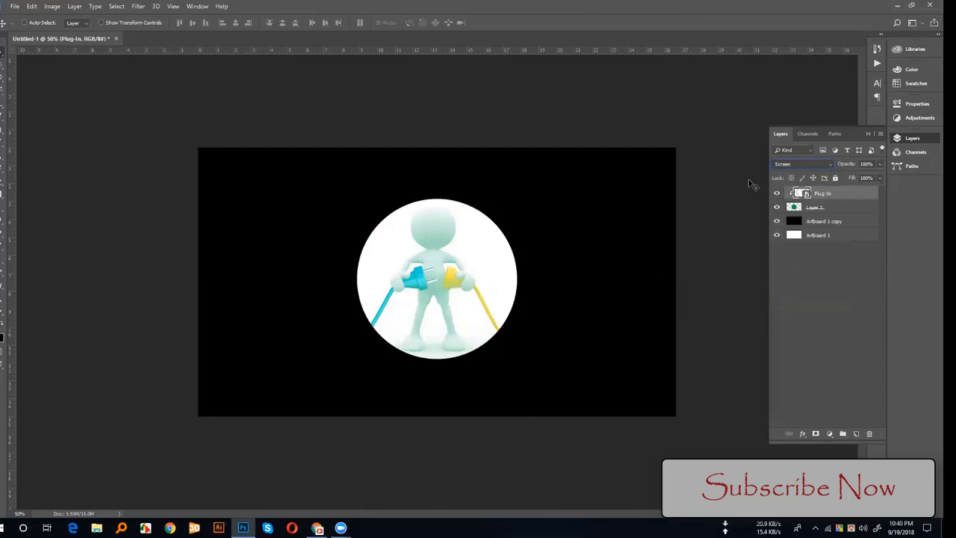
{"action": "left_click", "coordinate": [786, 168]}
{"action": "key", "text": "Escape"}
{"action": "left_click", "coordinate": [785, 168]}
{"action": "left_click", "coordinate": [790, 224]}
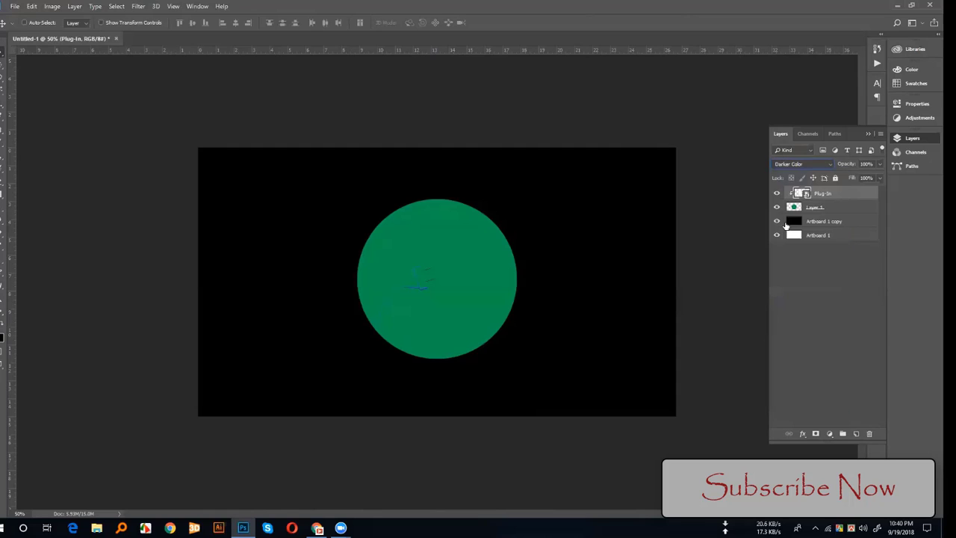
- Cycle Plug-In through Linear Dodge, Linear Light, Divide, Saturation, Luminosity, then set Normal blending
{"action": "left_click", "coordinate": [797, 161]}
{"action": "key", "text": "Escape"}
{"action": "key", "text": "Down"}
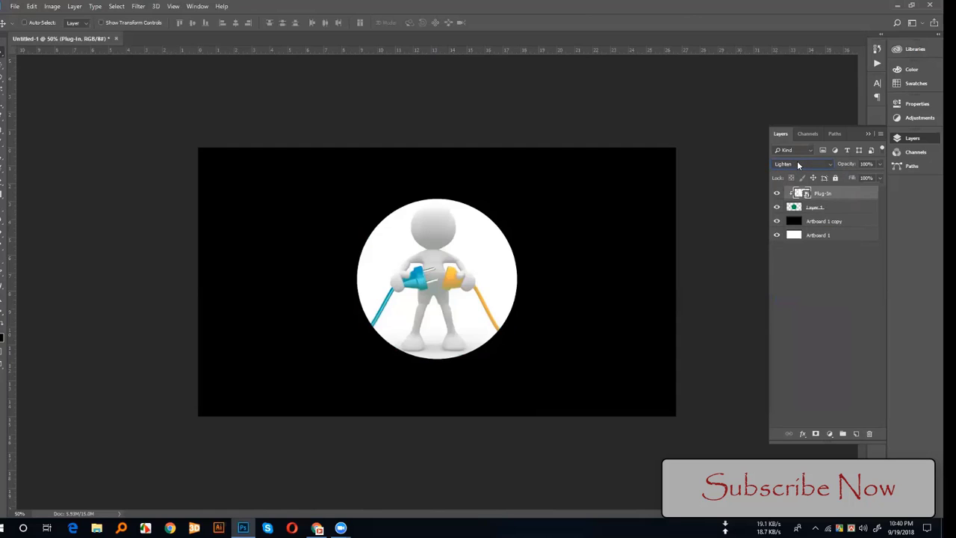
{"action": "key", "text": "Down"}
{"action": "key", "text": "Down"}
{"action": "key", "text": "Down"}
{"action": "key", "text": "Down"}
{"action": "key", "text": "Down"}
{"action": "key", "text": "Down"}
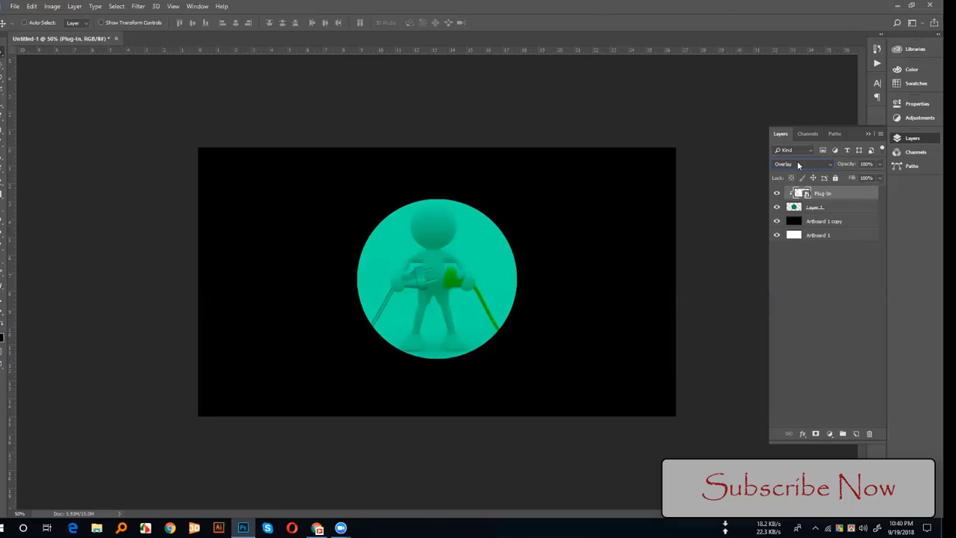
{"action": "key", "text": "Down"}
{"action": "key", "text": "Down"}
{"action": "key", "text": "Down"}
{"action": "key", "text": "Down"}
{"action": "key", "text": "Down"}
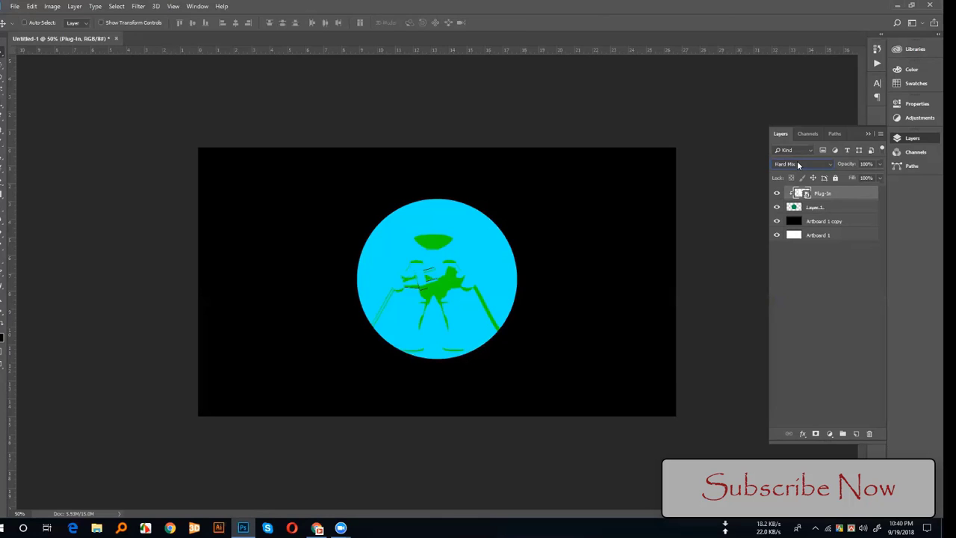
{"action": "key", "text": "Down"}
{"action": "key", "text": "Down"}
{"action": "key", "text": "Down"}
{"action": "key", "text": "Down"}
{"action": "key", "text": "Down"}
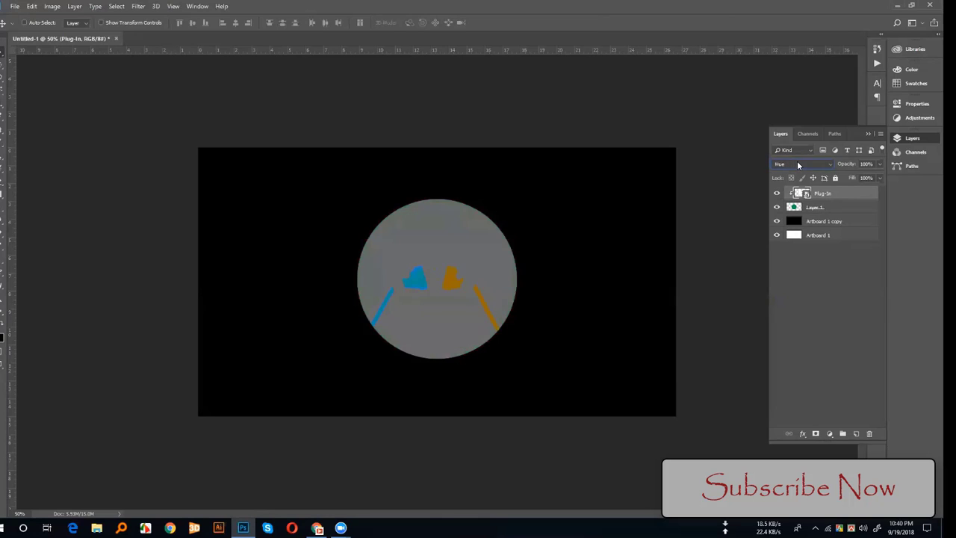
{"action": "key", "text": "Up"}
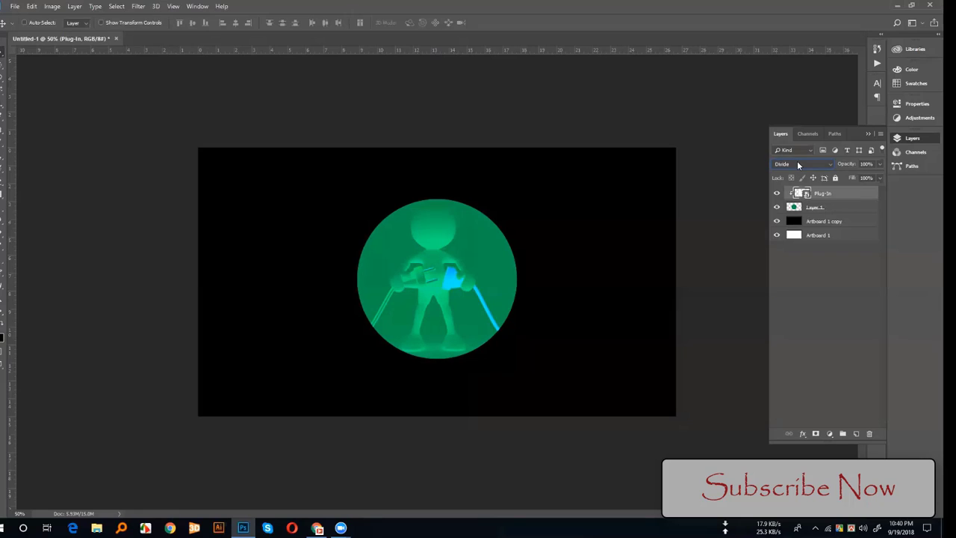
{"action": "key", "text": "Down"}
{"action": "key", "text": "Down"}
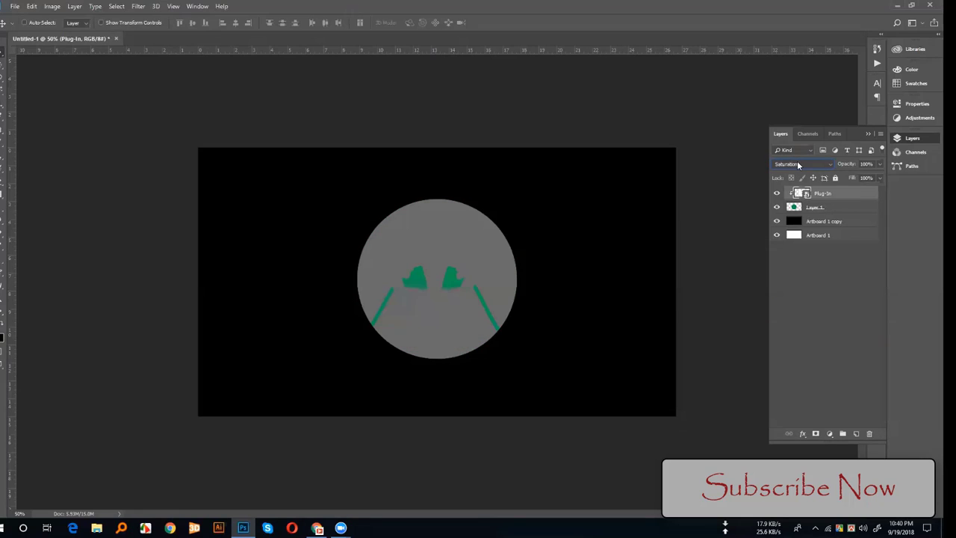
{"action": "key", "text": "Down"}
{"action": "key", "text": "Down"}
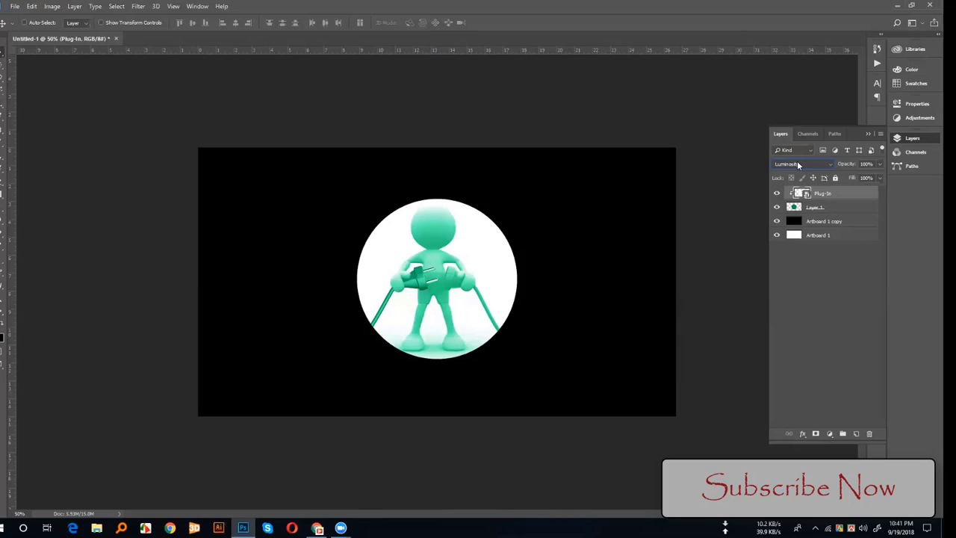
{"action": "left_click", "coordinate": [796, 164]}
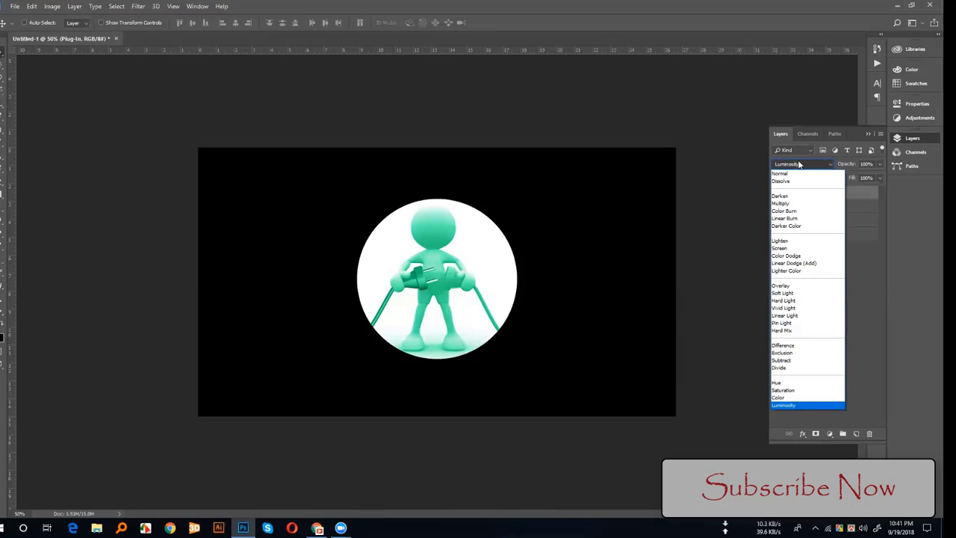
{"action": "left_click", "coordinate": [779, 173]}
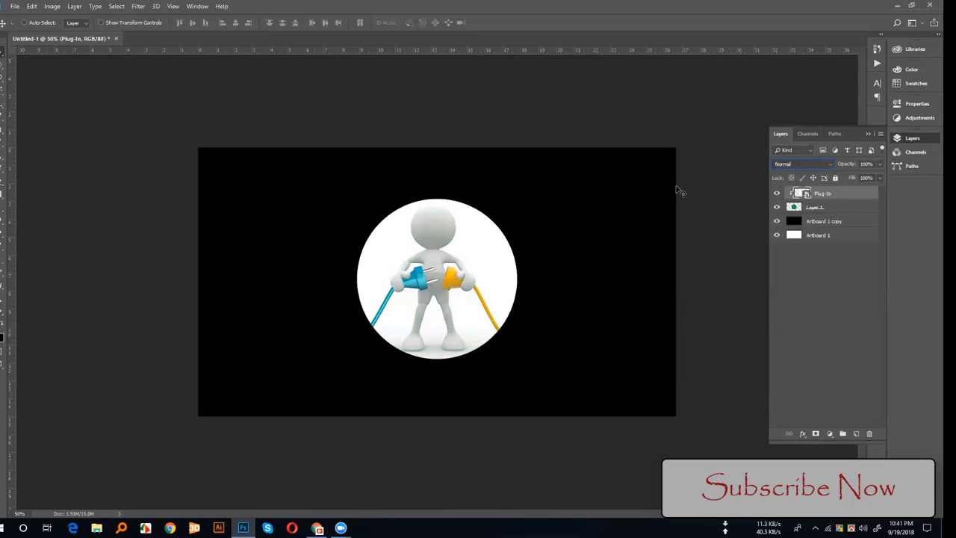
- Shift the figure inside the circle, group Plug-In with Layer 1, and move the group down-left
{"action": "mouse_move", "coordinate": [433, 267]}
{"action": "left_mouse_down"}
{"action": "mouse_move", "coordinate": [506, 272]}
{"action": "mouse_move", "coordinate": [456, 237]}
{"action": "mouse_move", "coordinate": [377, 224]}
{"action": "mouse_move", "coordinate": [335, 284]}
{"action": "mouse_move", "coordinate": [396, 291]}
{"action": "mouse_move", "coordinate": [432, 258]}
{"action": "left_mouse_up"}
{"action": "left_click", "coordinate": [835, 207], "text": "ctrl"}
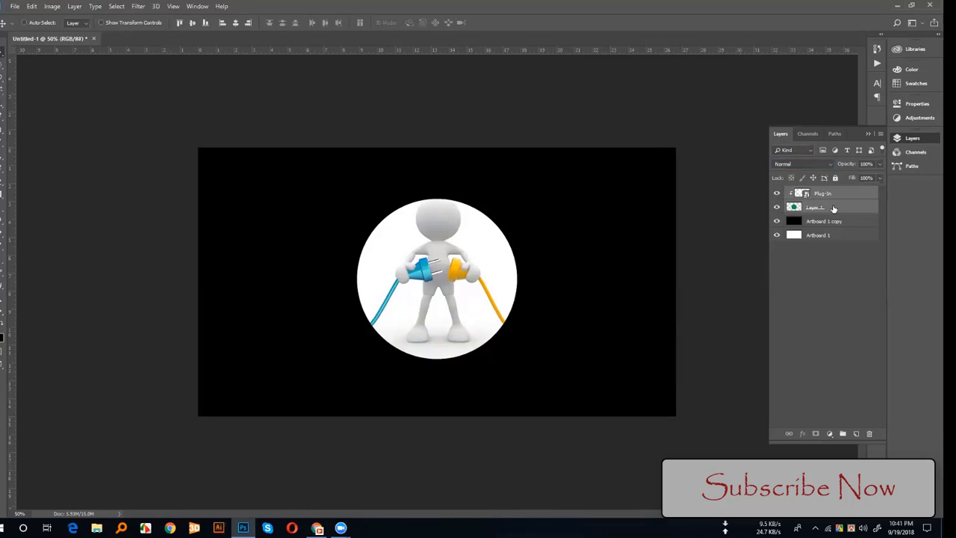
{"action": "key", "text": "ctrl+g"}
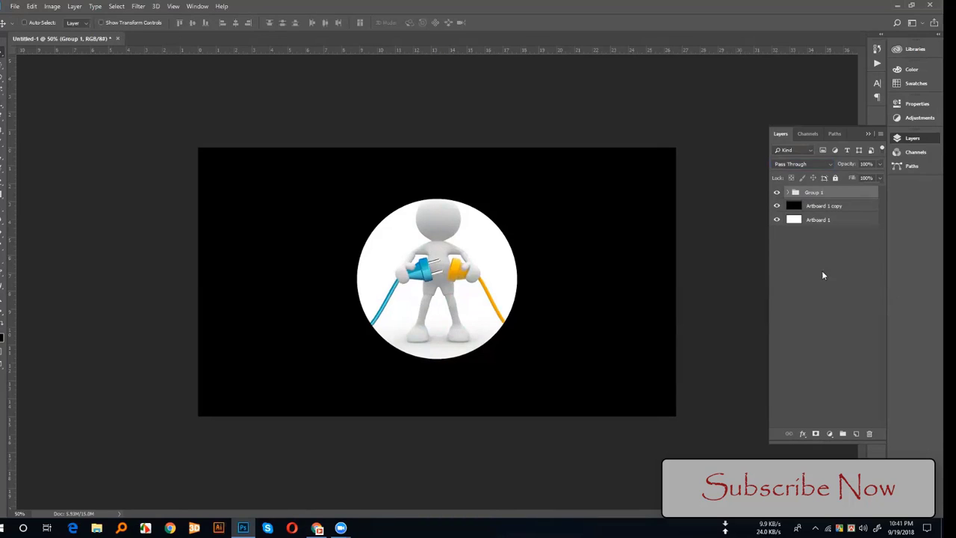
{"action": "left_click", "coordinate": [822, 278]}
{"action": "left_click", "coordinate": [813, 194]}
{"action": "mouse_move", "coordinate": [444, 260]}
{"action": "left_mouse_down"}
{"action": "mouse_move", "coordinate": [289, 292]}
{"action": "mouse_move", "coordinate": [452, 208]}
{"action": "mouse_move", "coordinate": [314, 215]}
{"action": "mouse_move", "coordinate": [305, 255]}
{"action": "mouse_move", "coordinate": [465, 264]}
{"action": "left_mouse_up"}
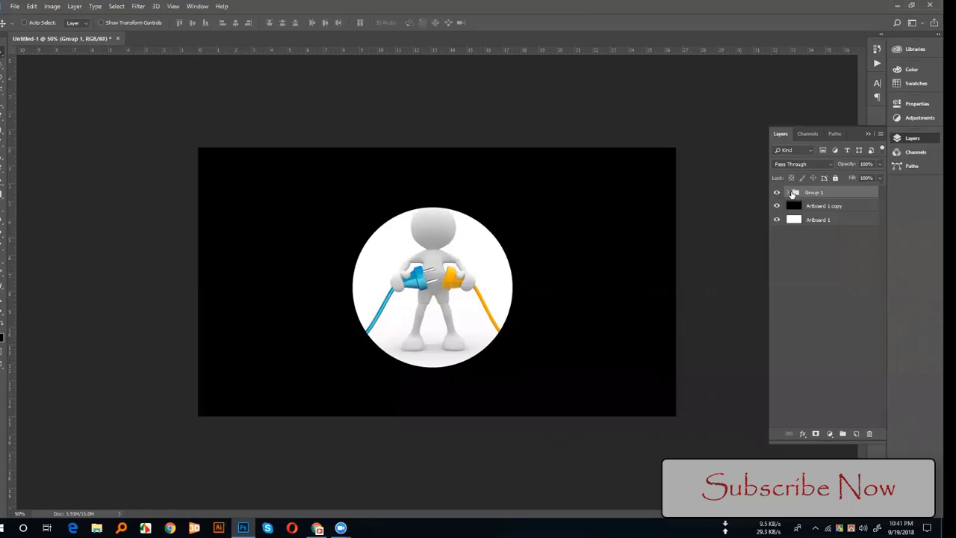
- Ungroup Group 1 and select only the Layer 1 circle
{"action": "left_click", "coordinate": [790, 193]}
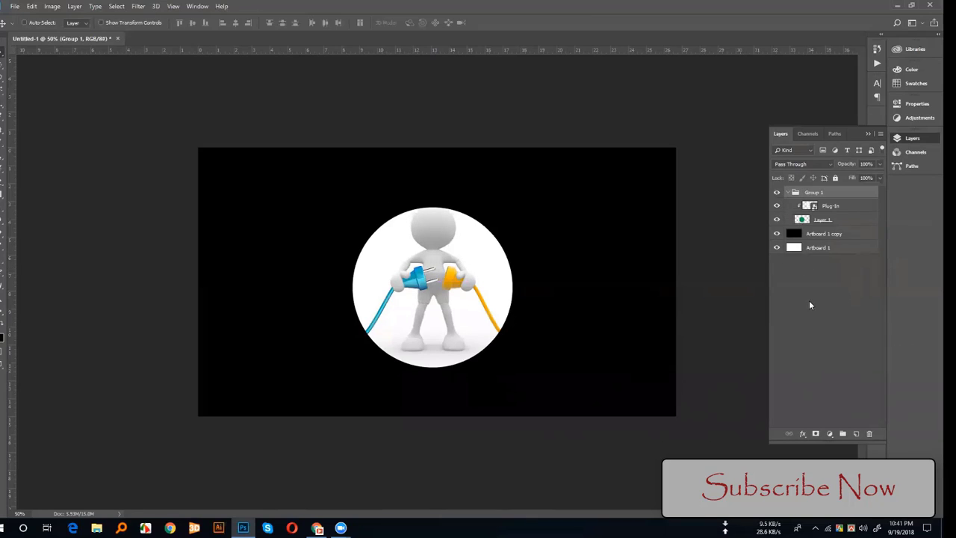
{"action": "right_click", "coordinate": [823, 194]}
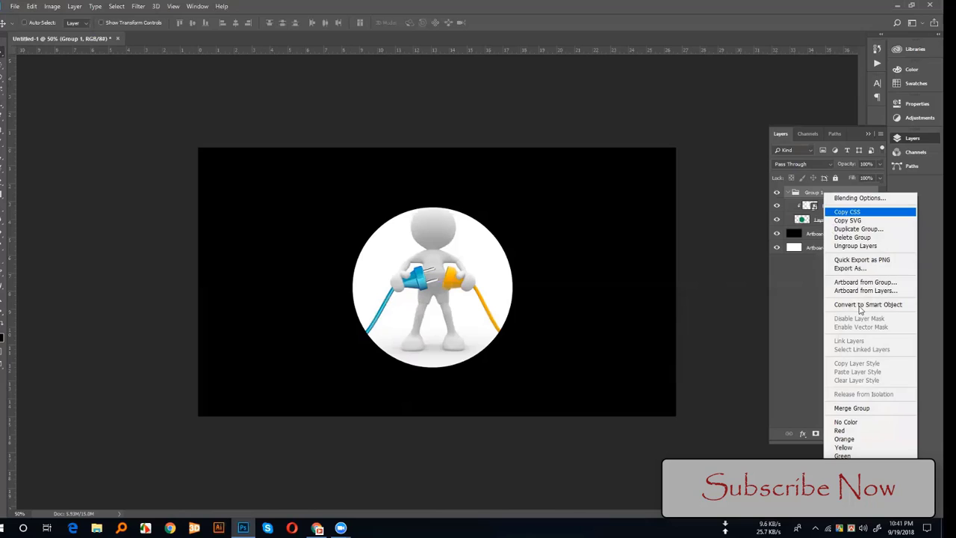
{"action": "left_click", "coordinate": [852, 246]}
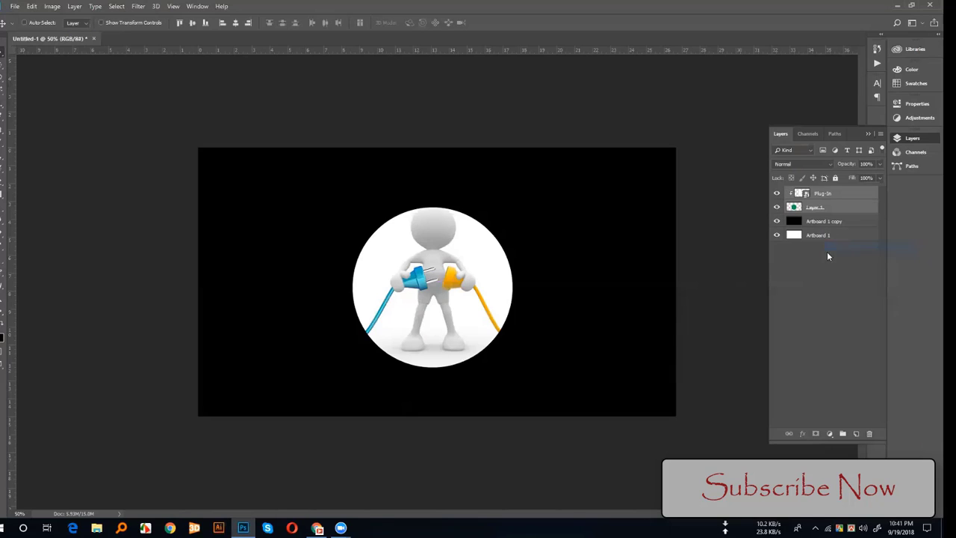
{"action": "left_click", "coordinate": [826, 207]}
{"action": "left_click", "coordinate": [836, 194], "text": "shift"}
{"action": "left_click", "coordinate": [833, 207]}
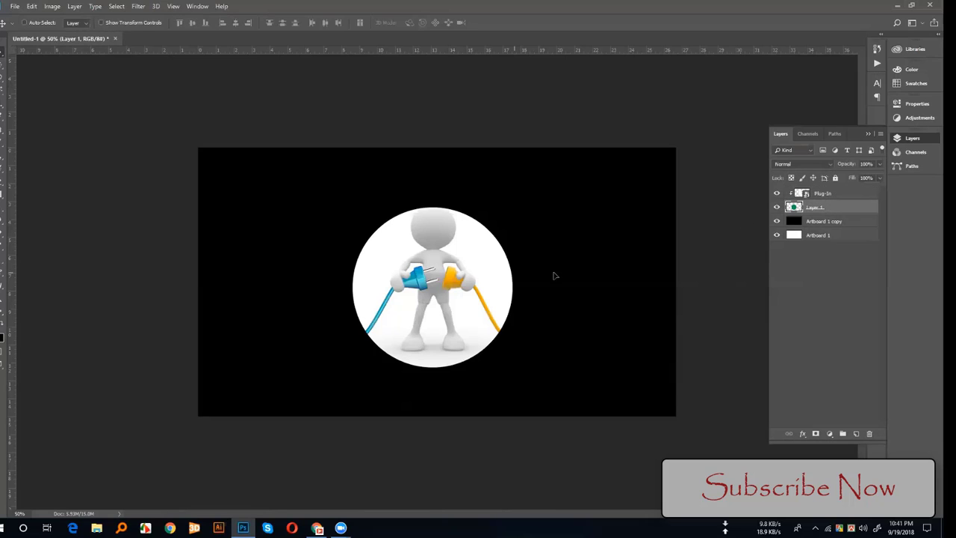
- Nudge the circular plug-in picture slightly up and right, then deselect all layers
{"action": "mouse_move", "coordinate": [485, 265]}
{"action": "left_mouse_down"}
{"action": "mouse_move", "coordinate": [609, 257]}
{"action": "mouse_move", "coordinate": [491, 278]}
{"action": "left_mouse_up"}
{"action": "left_click_drag", "start_coordinate": [455, 310], "coordinate": [451, 311]}
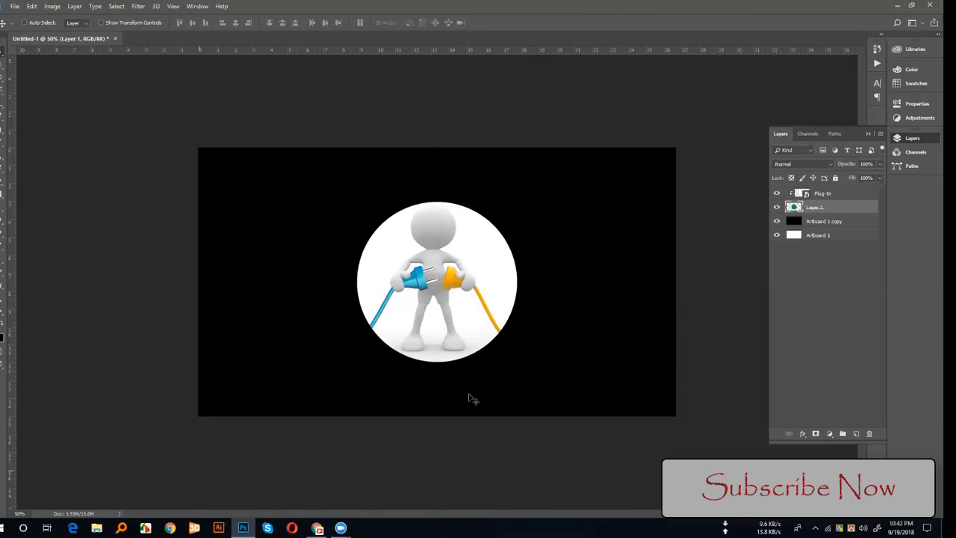
{"action": "left_click", "coordinate": [842, 195]}
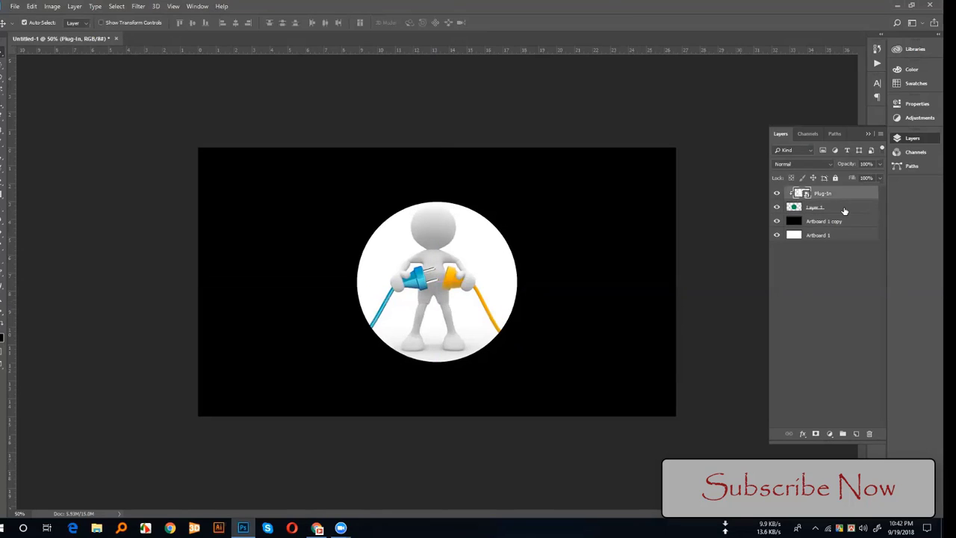
{"action": "left_click", "coordinate": [844, 210]}
{"action": "left_click", "coordinate": [836, 276]}
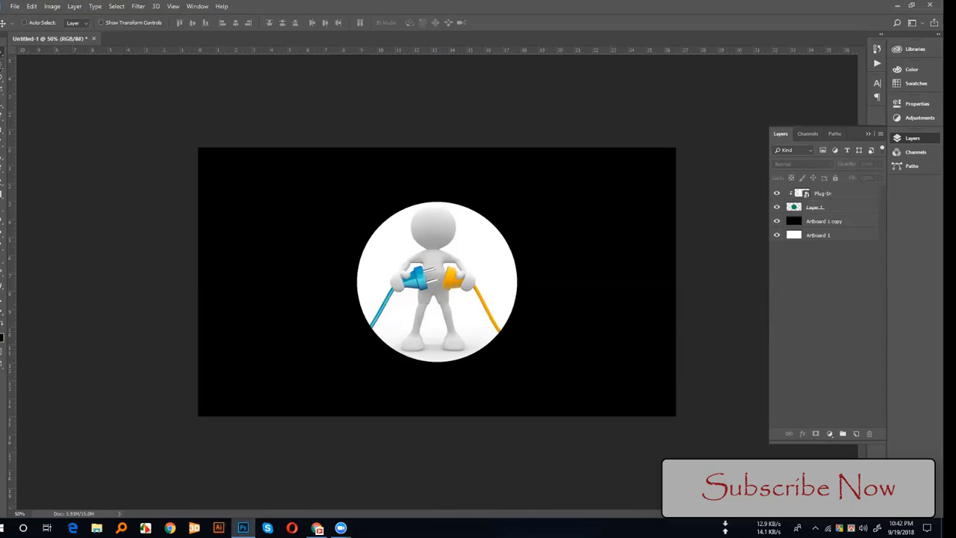
- Set the marquee to Rectangular, return to the Move tool, and select the Plug-In layer
{"action": "left_click", "coordinate": [4, 65]}
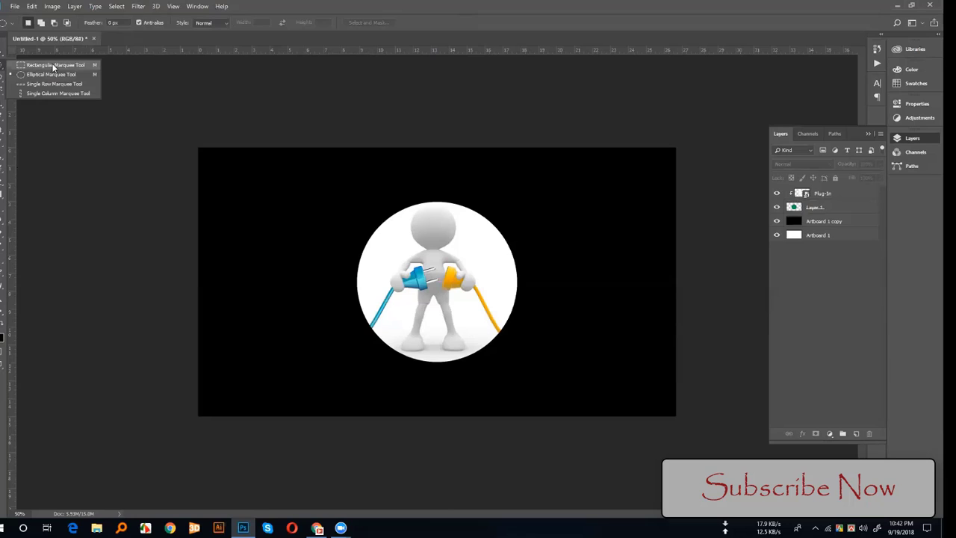
{"action": "left_click", "coordinate": [53, 66]}
{"action": "left_click", "coordinate": [3, 53]}
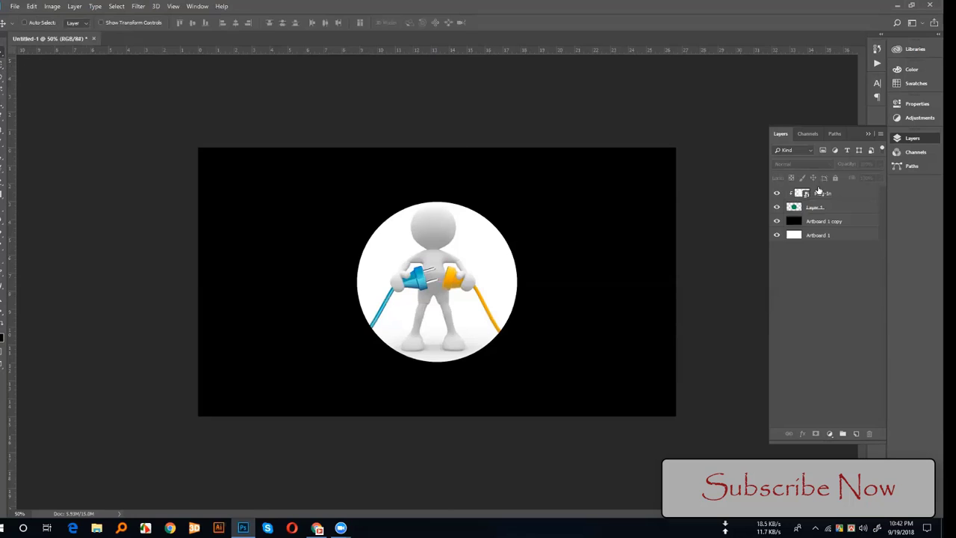
{"action": "left_click", "coordinate": [841, 194]}
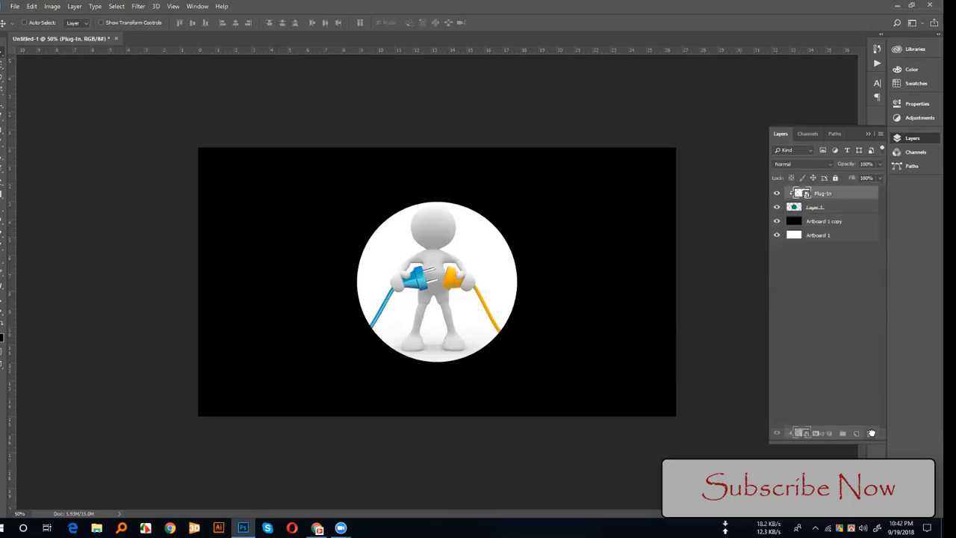
- Delete the Plug-In layer and switch to the Chrome window
{"action": "left_click_drag", "start_coordinate": [841, 194], "coordinate": [869, 433]}
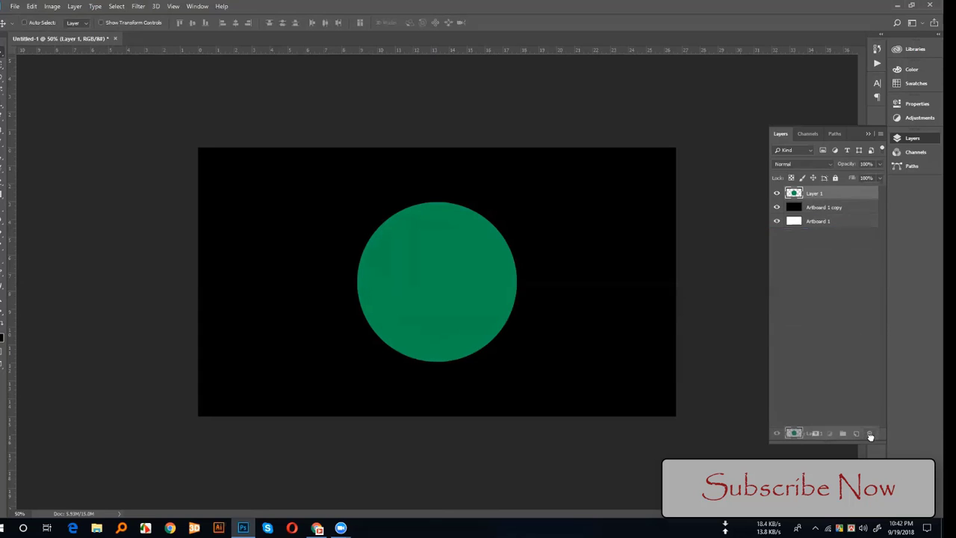
{"action": "left_click", "coordinate": [318, 528]}
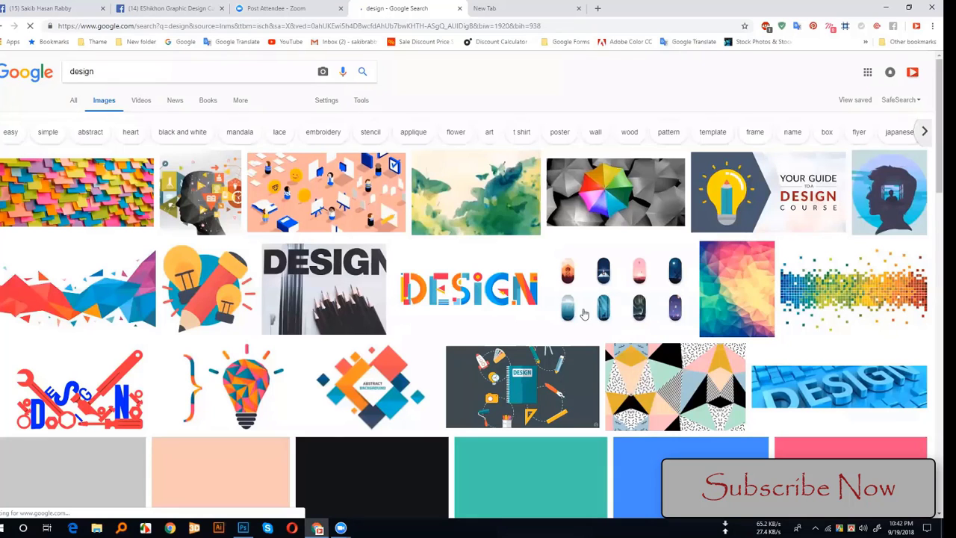
- Scroll the Google Images 'design' results and open the Great Design vs Bad Design preview
{"action": "scroll", "coordinate": [593, 309], "scroll_direction": "down", "scroll_amount": 4}
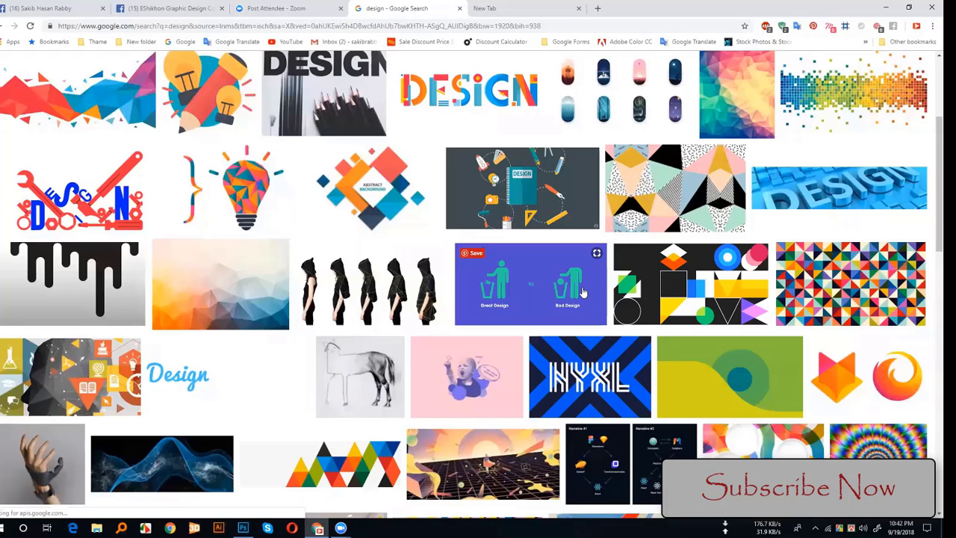
{"action": "scroll", "coordinate": [583, 291], "scroll_direction": "down", "scroll_amount": 8}
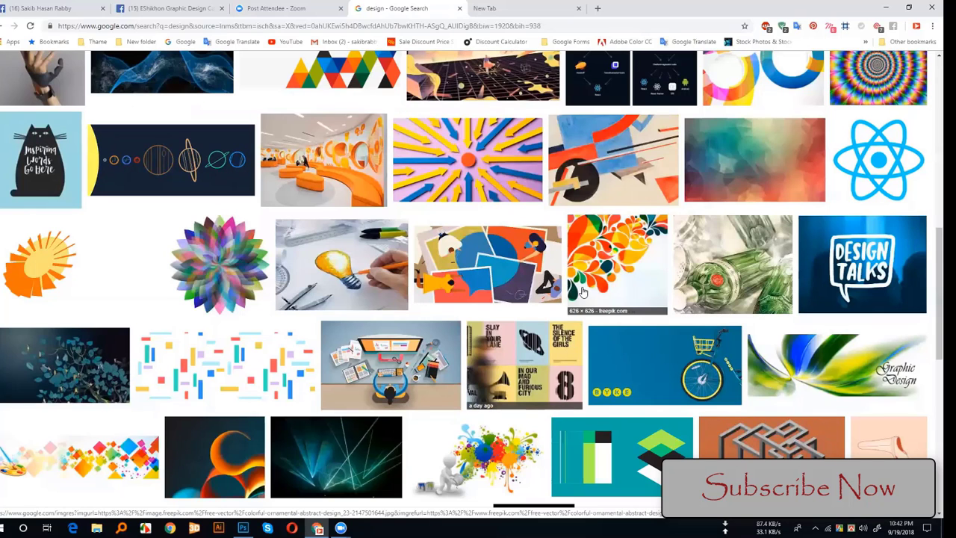
{"action": "scroll", "coordinate": [583, 291], "scroll_direction": "up", "scroll_amount": 5}
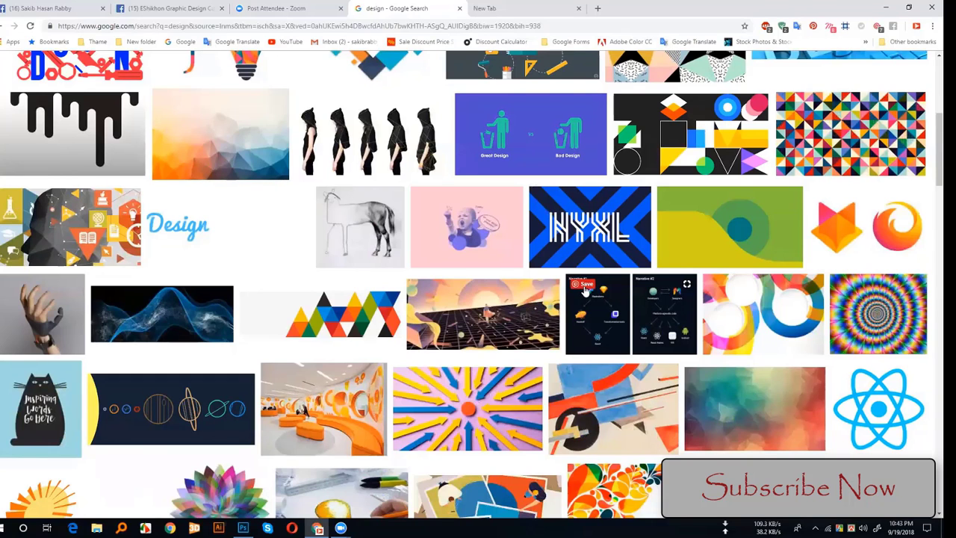
{"action": "scroll", "coordinate": [584, 290], "scroll_direction": "up", "scroll_amount": 3}
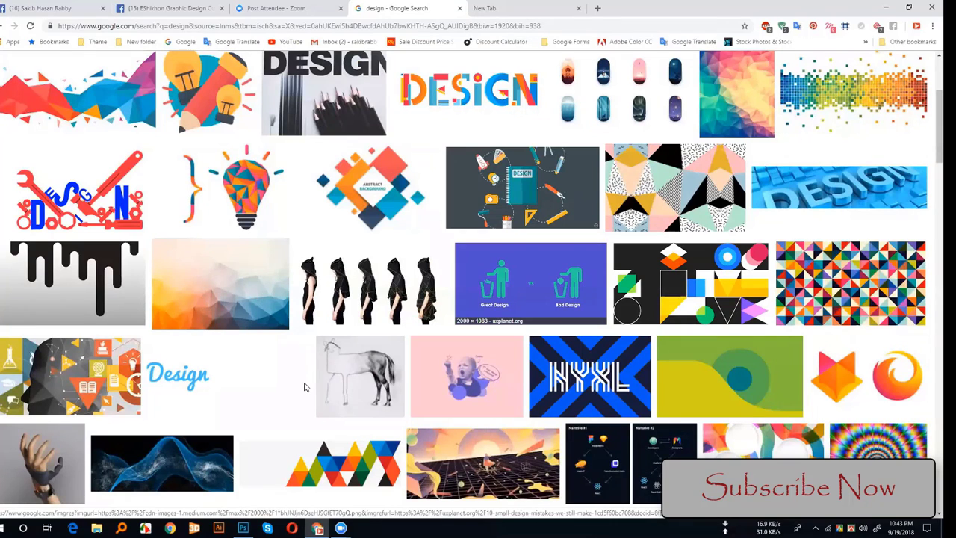
{"action": "left_click", "coordinate": [526, 280]}
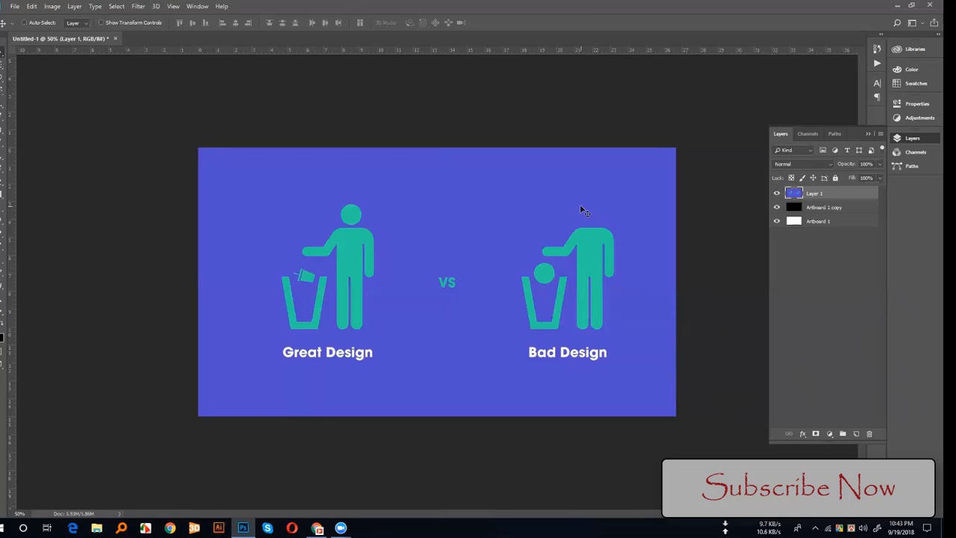
- Copy the left figure's head with an elliptical selection and paste it onto a new layer
{"action": "left_click", "coordinate": [2, 65]}
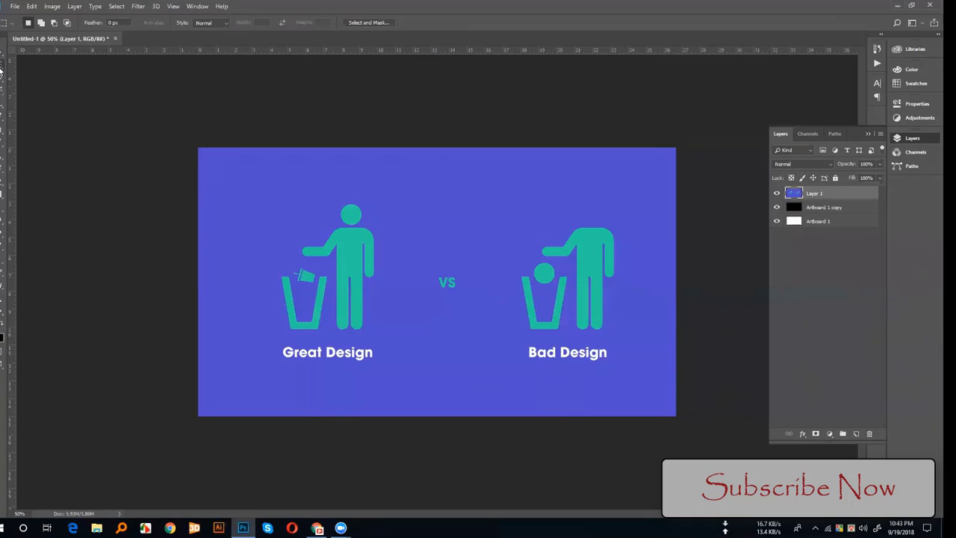
{"action": "right_click", "coordinate": [2, 65]}
{"action": "left_click", "coordinate": [45, 68]}
{"action": "mouse_move", "coordinate": [319, 186]}
{"action": "left_mouse_down"}
{"action": "mouse_move", "coordinate": [380, 226]}
{"action": "mouse_move", "coordinate": [362, 218]}
{"action": "left_mouse_up"}
{"action": "key", "text": "v"}
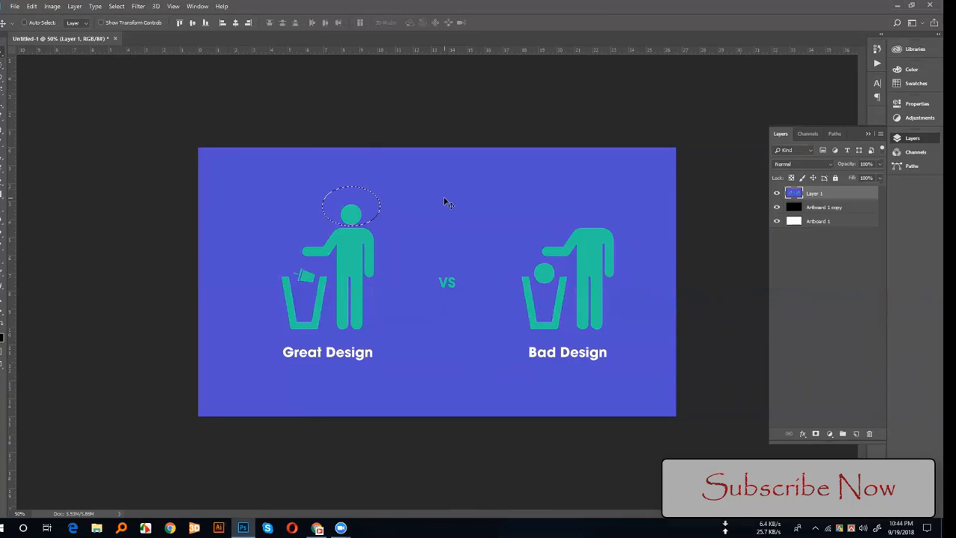
{"action": "key", "text": "ctrl+d"}
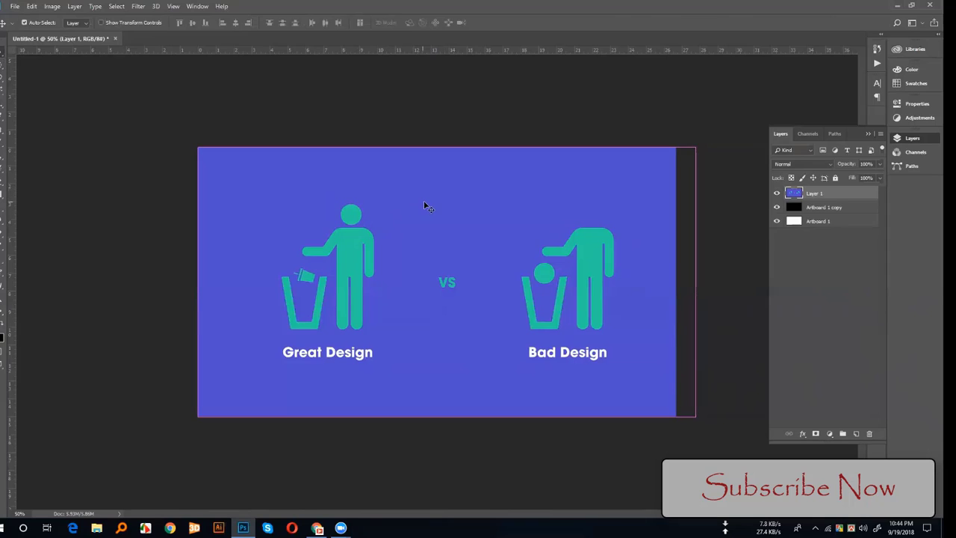
{"action": "key", "text": "ctrl+v"}
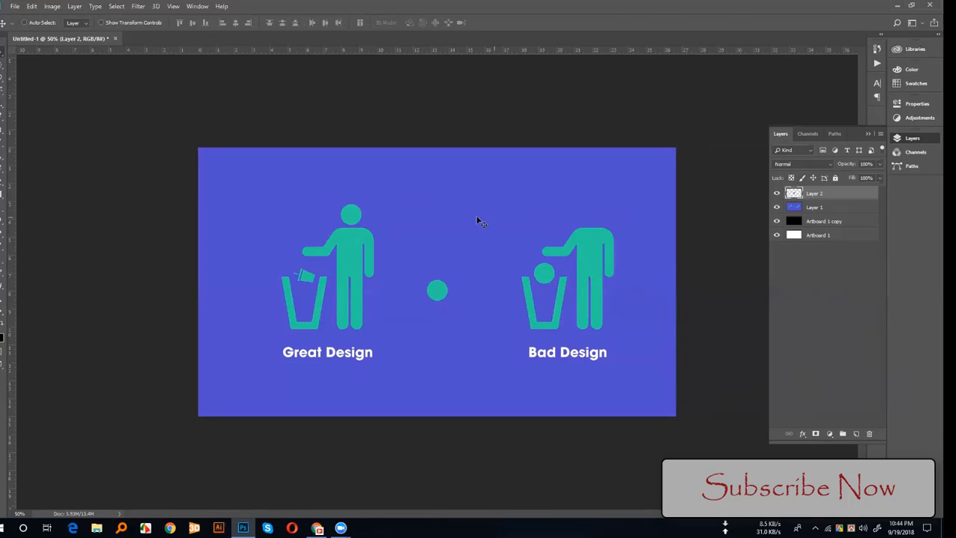
- Centre the pasted head layer on the canvas over the VS text, with Layer 1 visible again
{"action": "mouse_move", "coordinate": [478, 221]}
{"action": "left_mouse_down"}
{"action": "mouse_move", "coordinate": [612, 153]}
{"action": "mouse_move", "coordinate": [611, 252]}
{"action": "mouse_move", "coordinate": [583, 209]}
{"action": "left_mouse_up"}
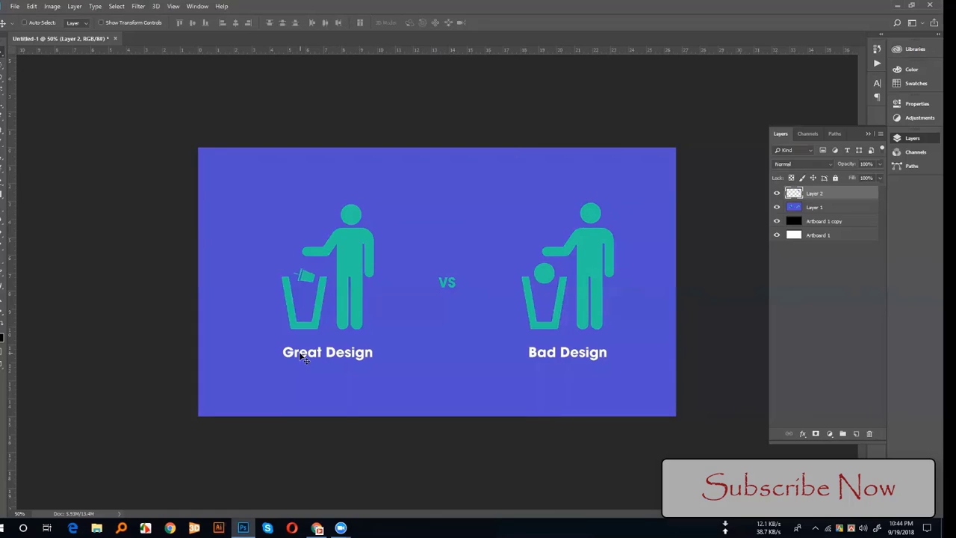
{"action": "left_click", "coordinate": [776, 207]}
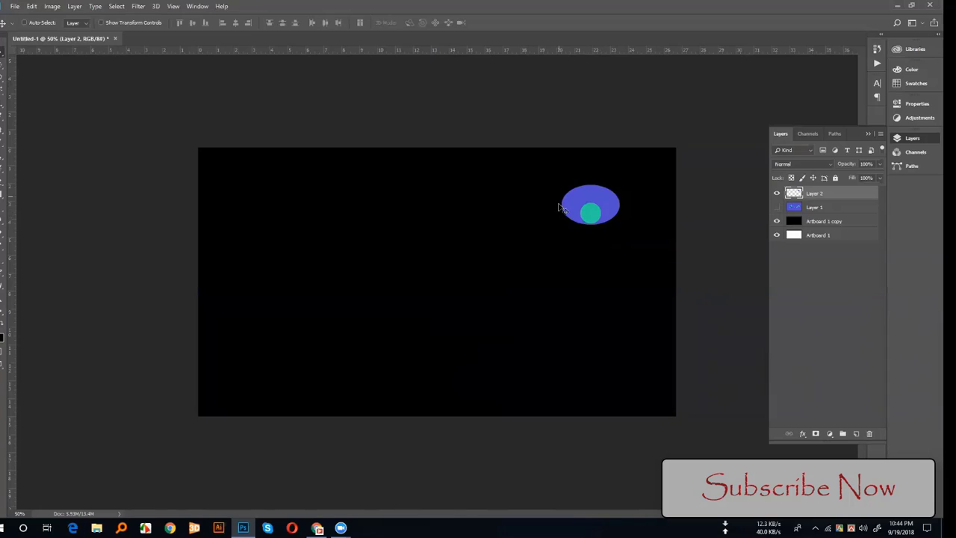
{"action": "key", "text": "ctrl"}
{"action": "key", "text": "ctrl+z"}
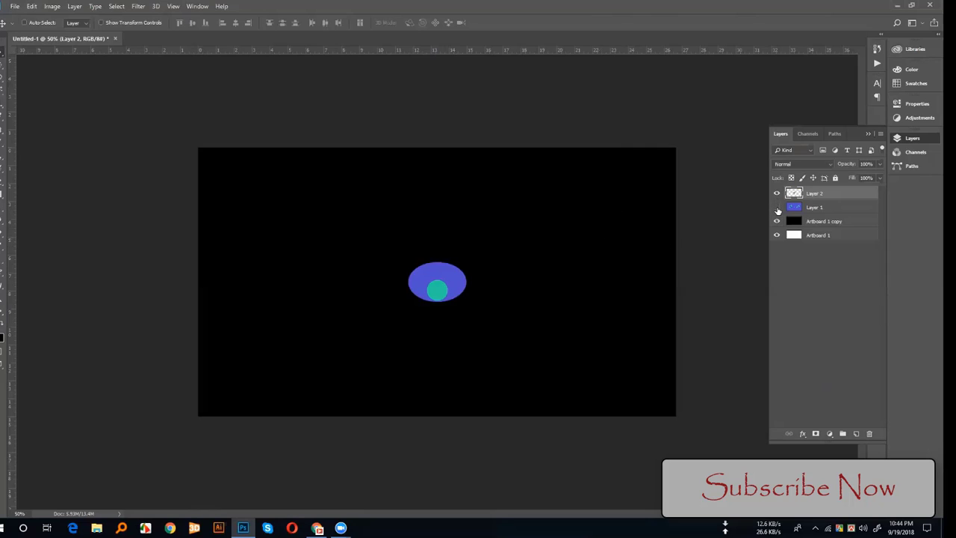
{"action": "left_click", "coordinate": [776, 208]}
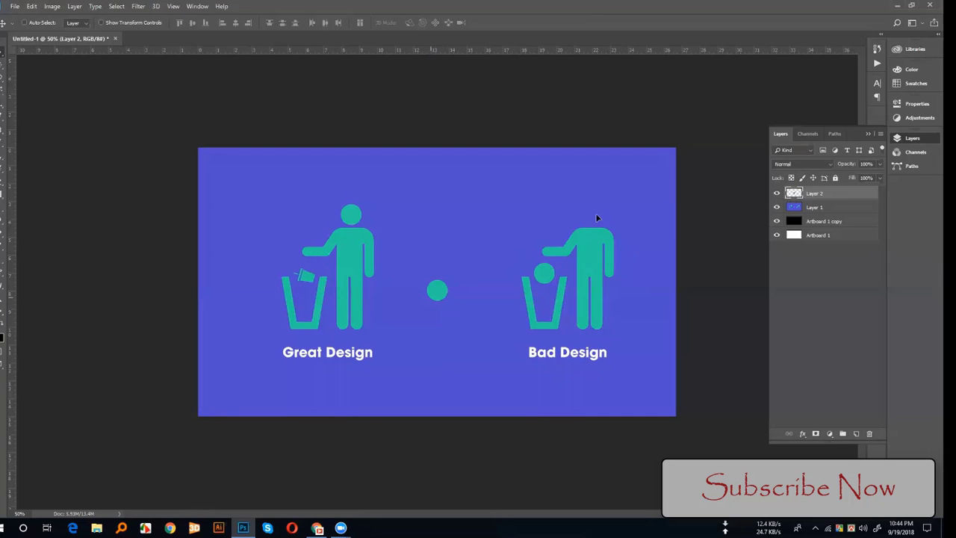
- Test the copied head on the right figure's shoulders, then delete that head layer
{"action": "left_click_drag", "start_coordinate": [429, 301], "coordinate": [585, 218]}
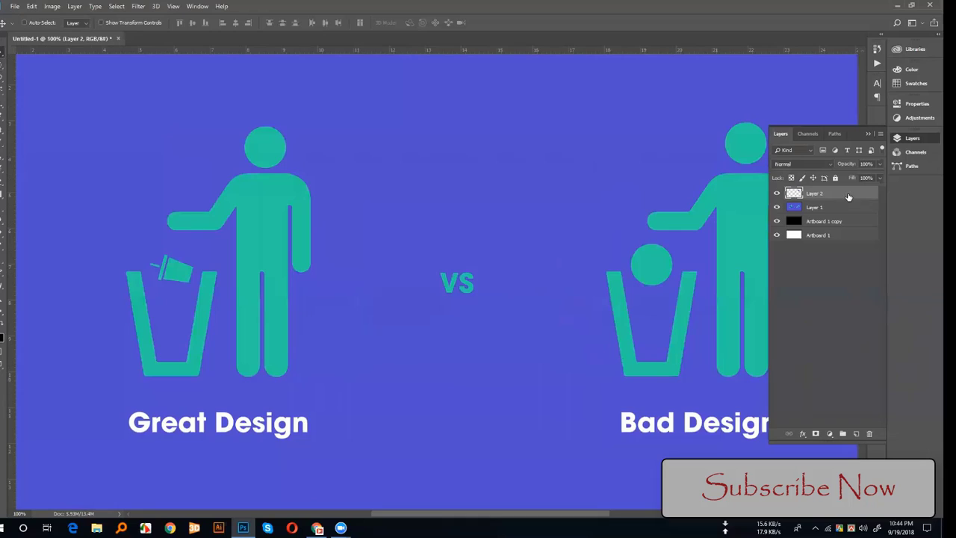
{"action": "left_click", "coordinate": [869, 433]}
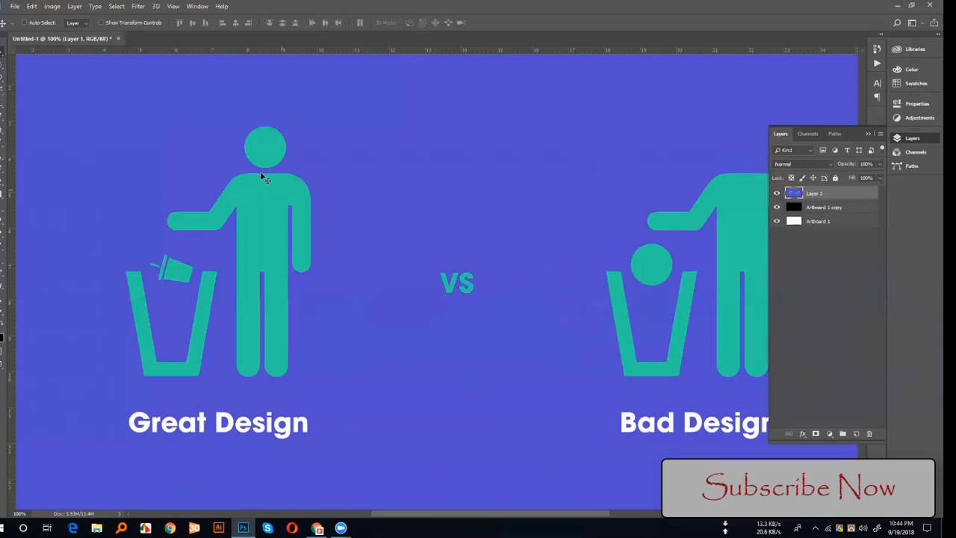
- Place a horizontal guide along the top edge of the left figure's head
{"action": "left_click_drag", "start_coordinate": [291, 54], "coordinate": [270, 125]}
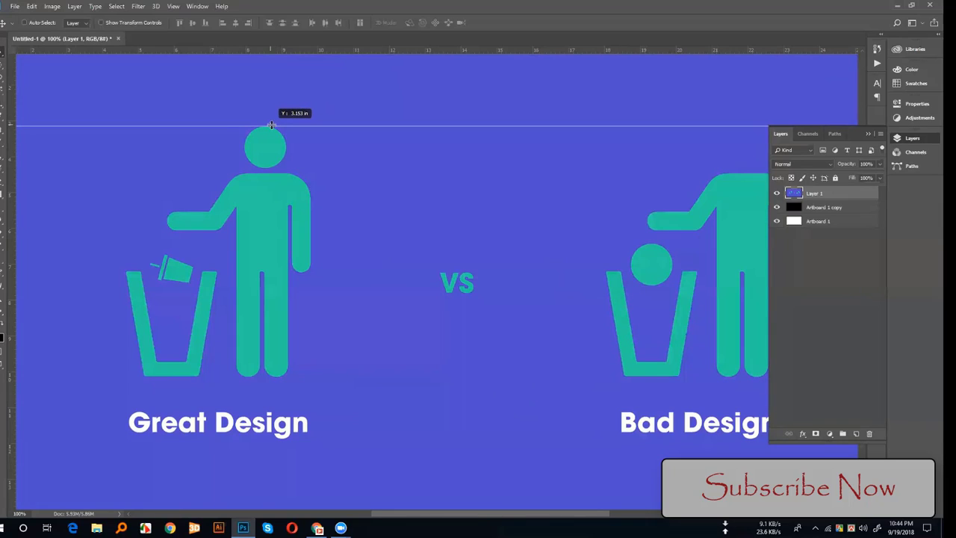
{"action": "left_click_drag", "start_coordinate": [271, 126], "coordinate": [271, 125]}
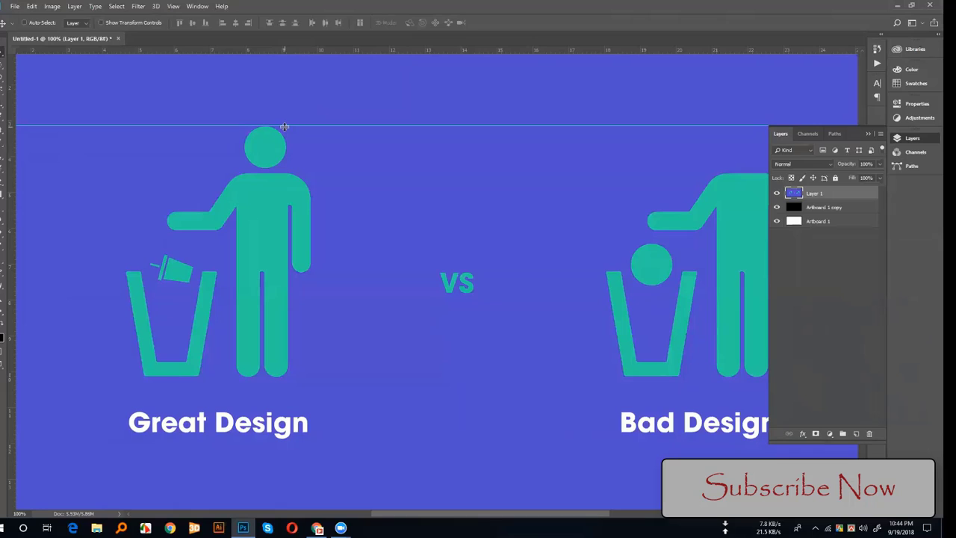
{"action": "left_click_drag", "start_coordinate": [284, 126], "coordinate": [292, 122]}
{"action": "key", "text": "ctrl+plus"}
{"action": "key", "text": "ctrl+plus"}
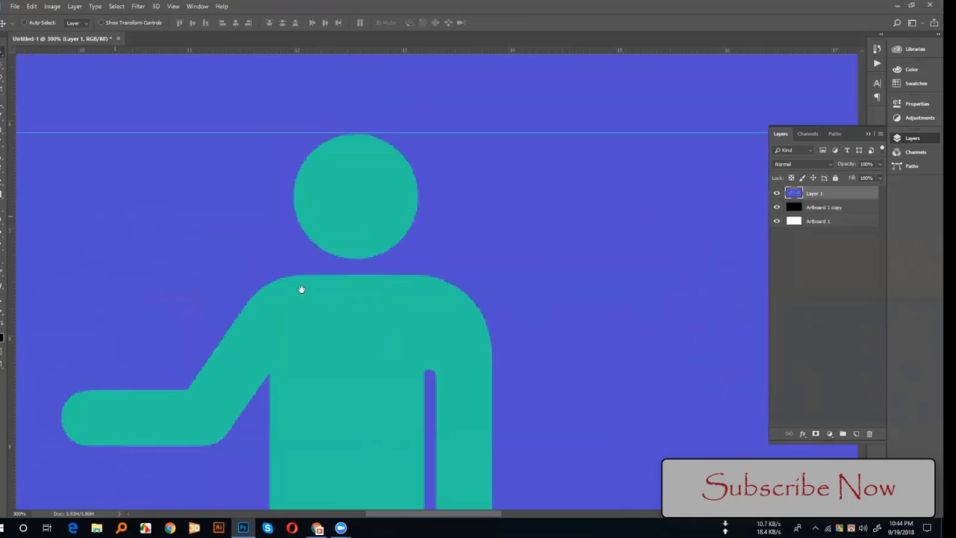
{"action": "scroll", "coordinate": [167, 210], "scroll_direction": "up", "scroll_amount": 2}
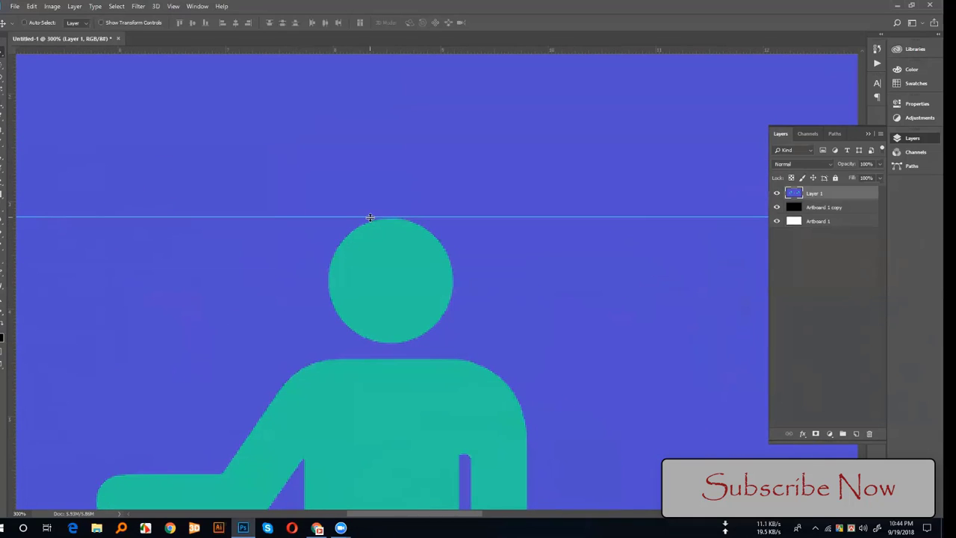
{"action": "left_click_drag", "start_coordinate": [472, 217], "coordinate": [473, 218]}
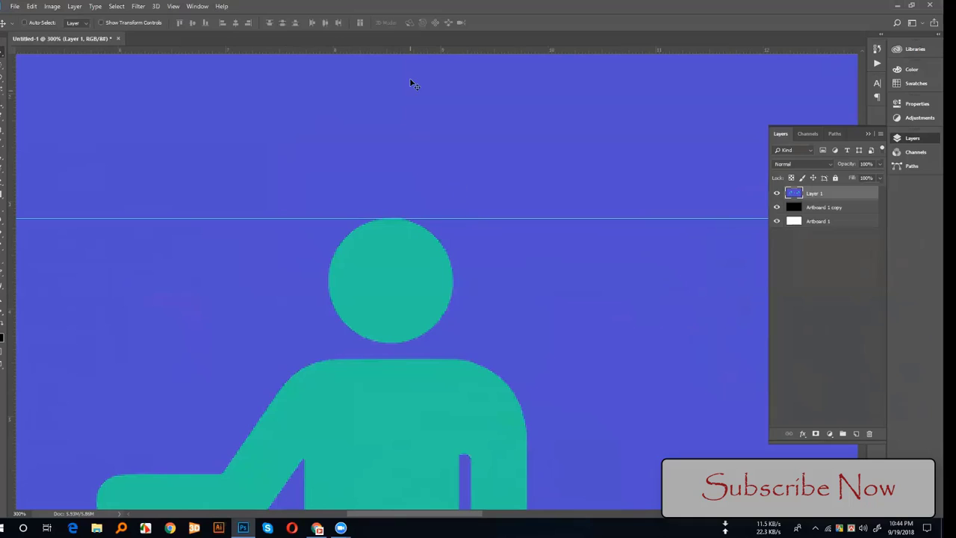
- Add guides at the head's bottom and at its left and right edges
{"action": "left_click_drag", "start_coordinate": [415, 51], "coordinate": [408, 343]}
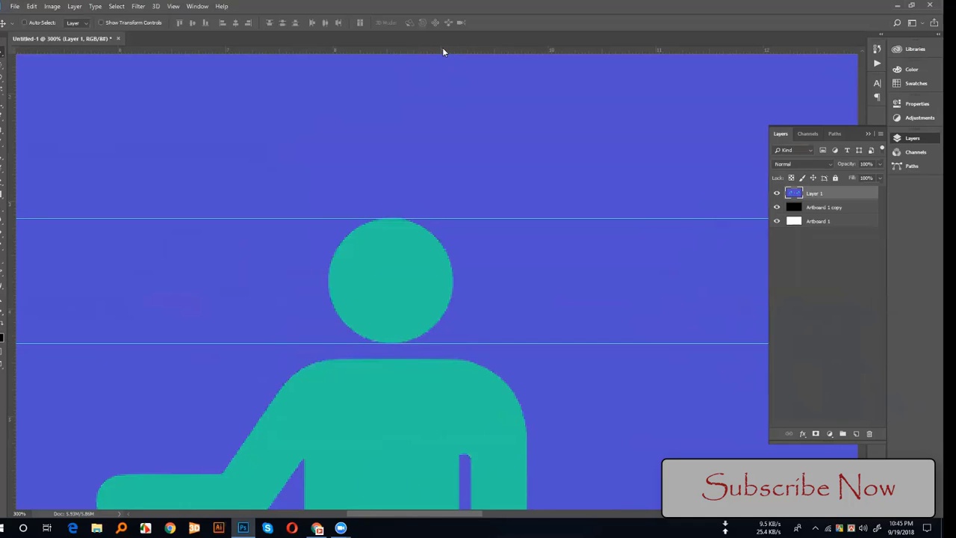
{"action": "mouse_move", "coordinate": [443, 49]}
{"action": "left_mouse_down"}
{"action": "mouse_move", "coordinate": [438, 138]}
{"action": "mouse_move", "coordinate": [461, 193]}
{"action": "mouse_move", "coordinate": [468, 174]}
{"action": "mouse_move", "coordinate": [474, 292]}
{"action": "mouse_move", "coordinate": [474, 278]}
{"action": "left_mouse_up"}
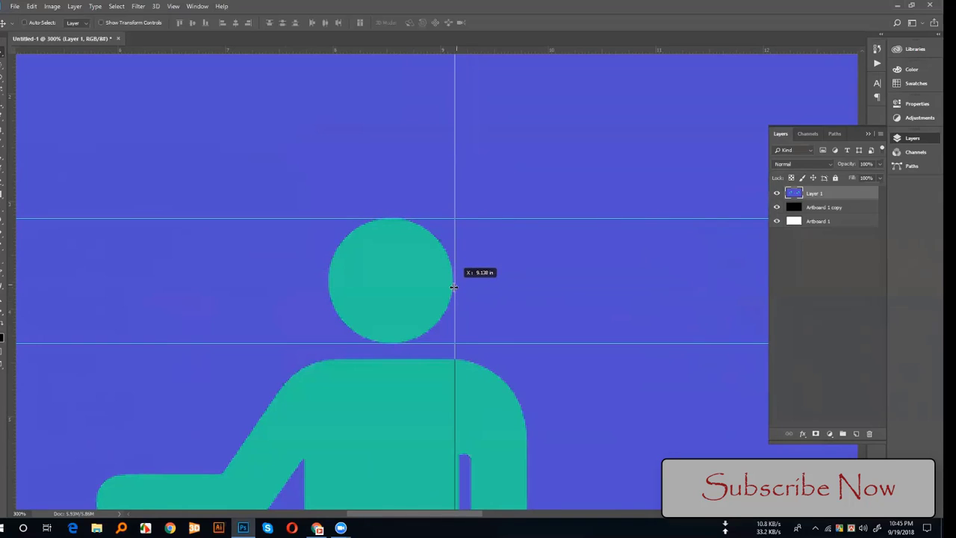
{"action": "left_click_drag", "start_coordinate": [473, 278], "coordinate": [453, 289]}
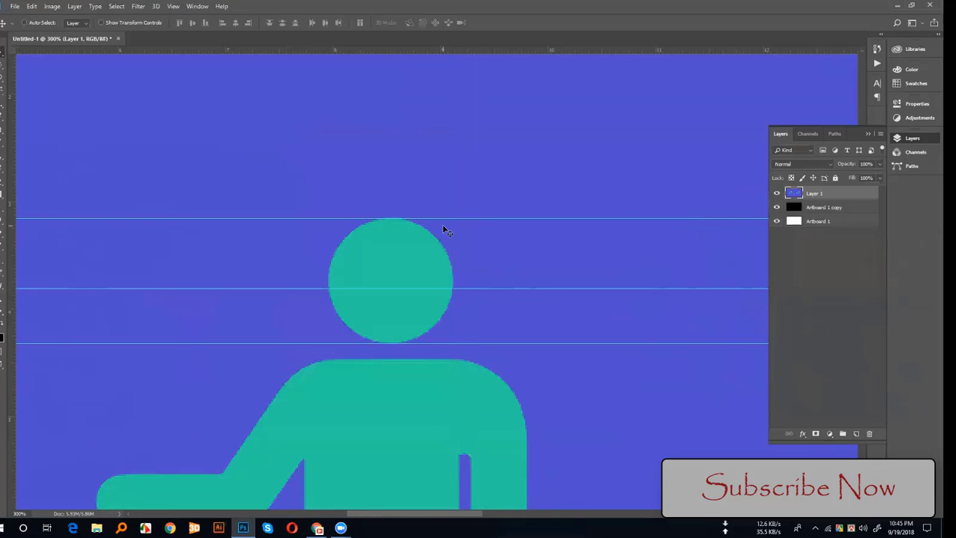
{"action": "key", "text": "ctrl+z"}
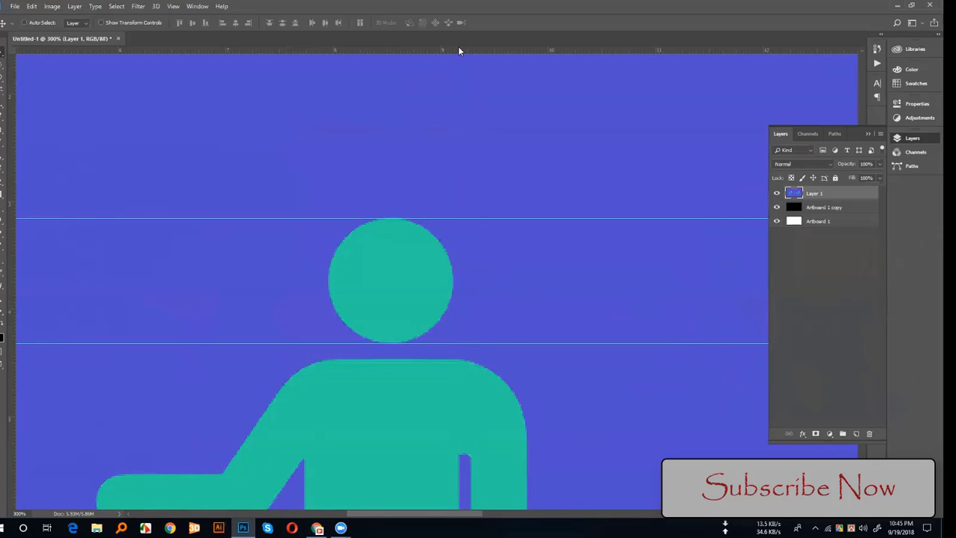
{"action": "left_click_drag", "start_coordinate": [459, 51], "coordinate": [452, 278]}
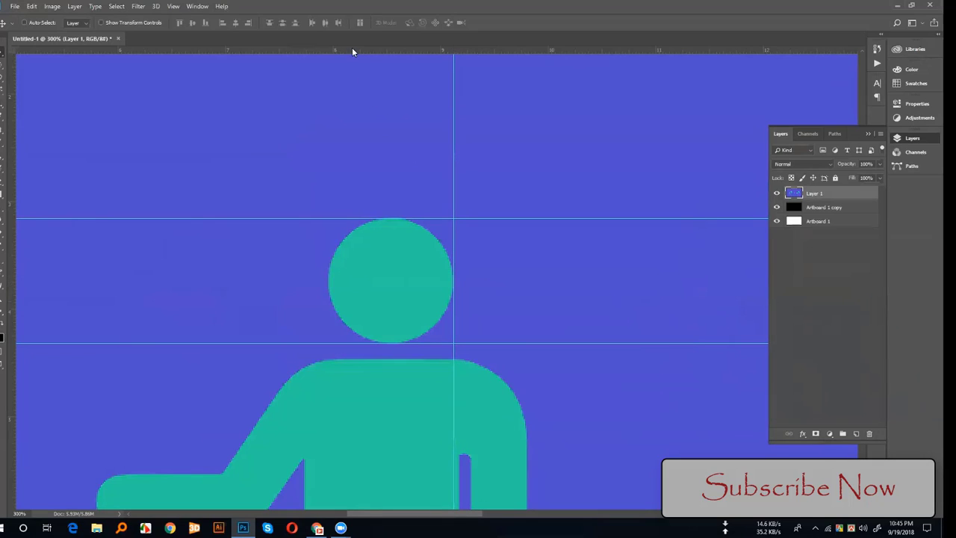
{"action": "left_click_drag", "start_coordinate": [351, 49], "coordinate": [329, 290]}
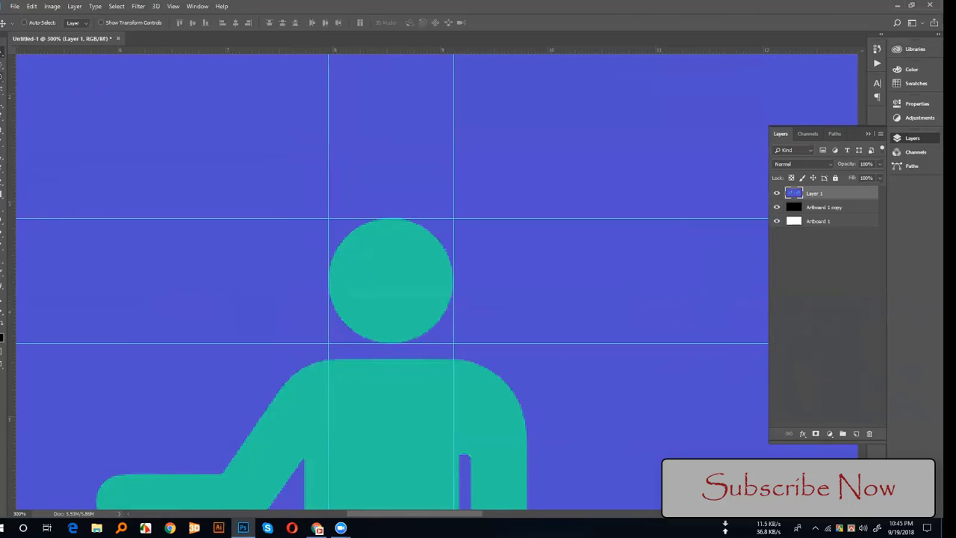
- Test a marquee selection of the head within the guides, deselect, and clear all canvas guides
{"action": "key", "text": "m"}
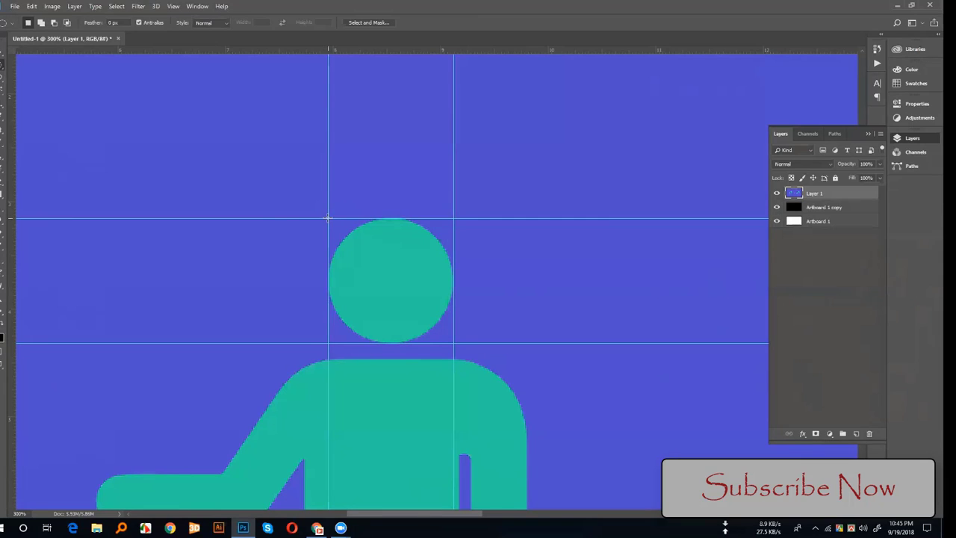
{"action": "left_click_drag", "start_coordinate": [327, 218], "coordinate": [453, 343]}
{"action": "left_click", "coordinate": [342, 248]}
{"action": "key", "text": "ctrl+minus"}
{"action": "key", "text": "ctrl+minus"}
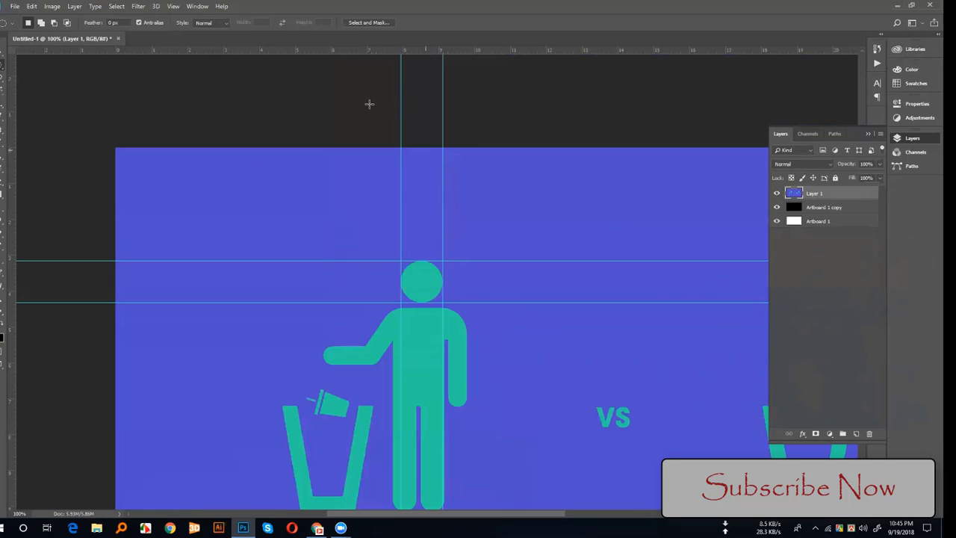
{"action": "left_click", "coordinate": [176, 7]}
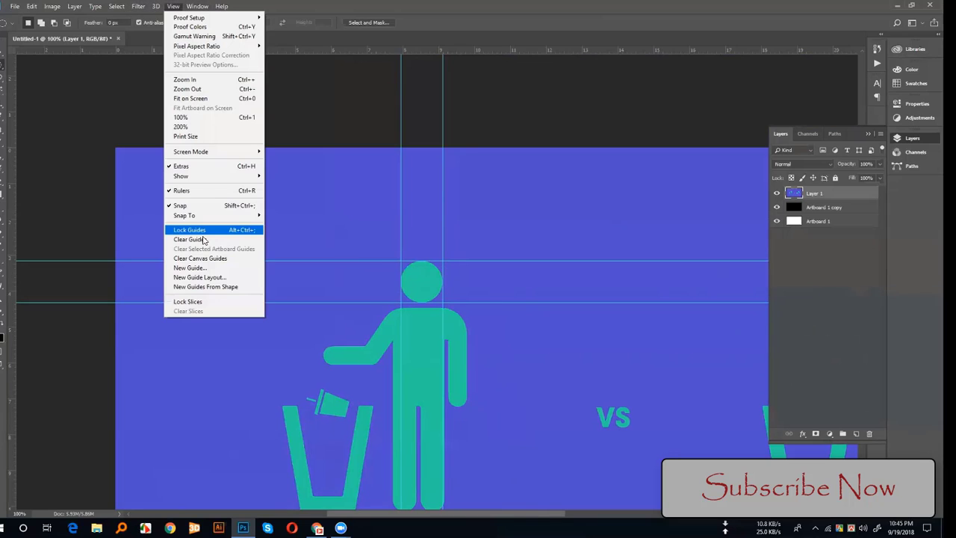
{"action": "left_click", "coordinate": [235, 258]}
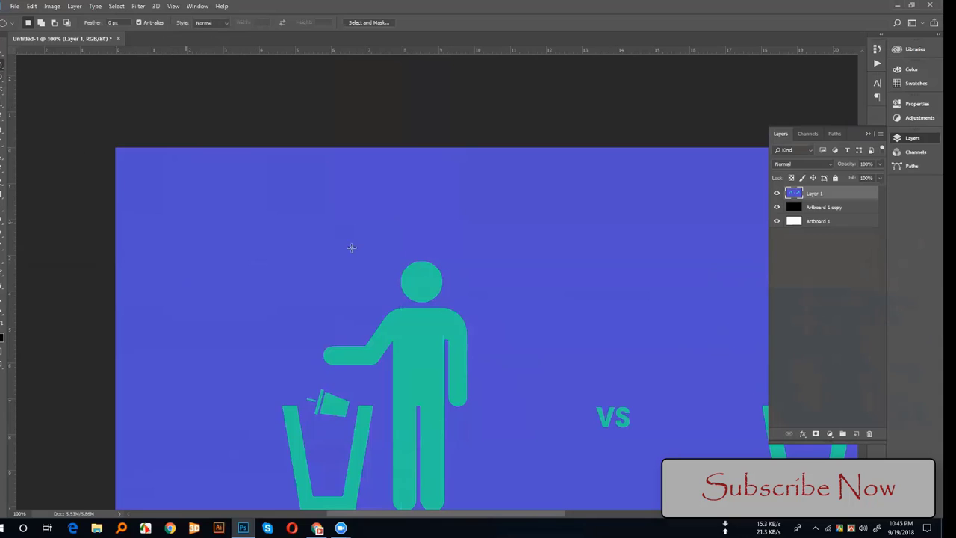
- Alt-drag an elliptical copy of the left head onto the right figure's shoulders as Layer 2
{"action": "left_click_drag", "start_coordinate": [348, 209], "coordinate": [486, 307]}
{"action": "left_click", "coordinate": [912, 138]}
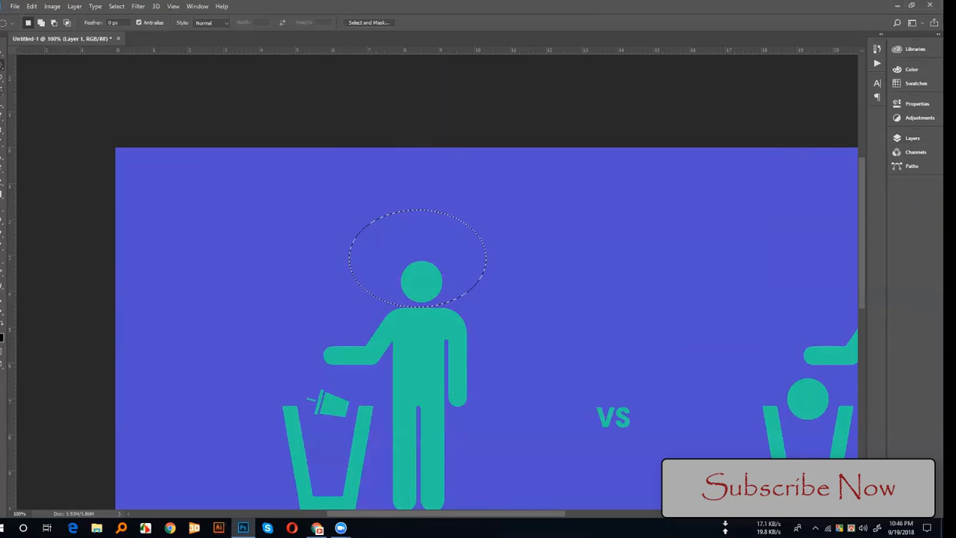
{"action": "key", "text": "v"}
{"action": "key", "text": "ctrl+d"}
{"action": "scroll", "coordinate": [354, 217], "scroll_direction": "right", "scroll_amount": 5}
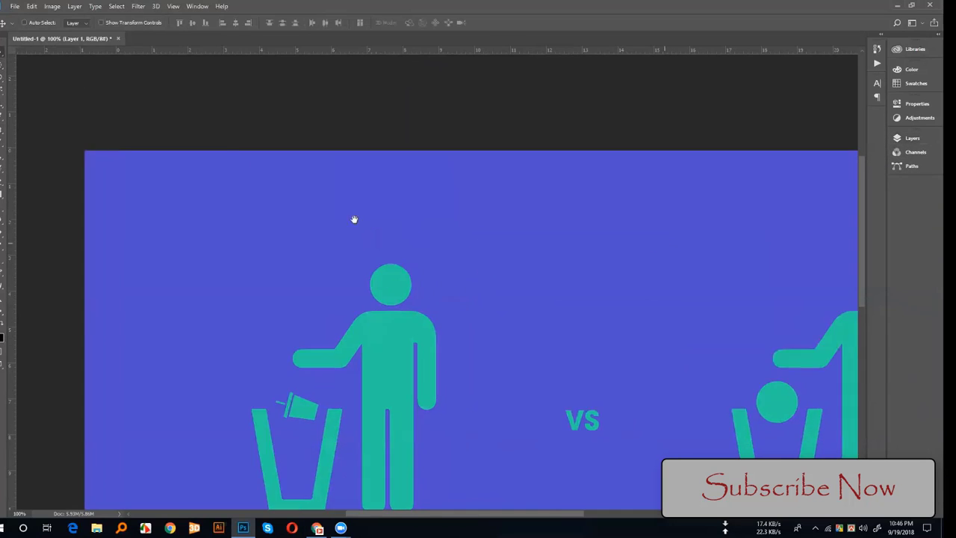
{"action": "mouse_move", "coordinate": [527, 369]}
{"action": "left_mouse_down"}
{"action": "mouse_move", "coordinate": [435, 335]}
{"action": "mouse_move", "coordinate": [561, 243]}
{"action": "mouse_move", "coordinate": [561, 256]}
{"action": "left_mouse_up"}
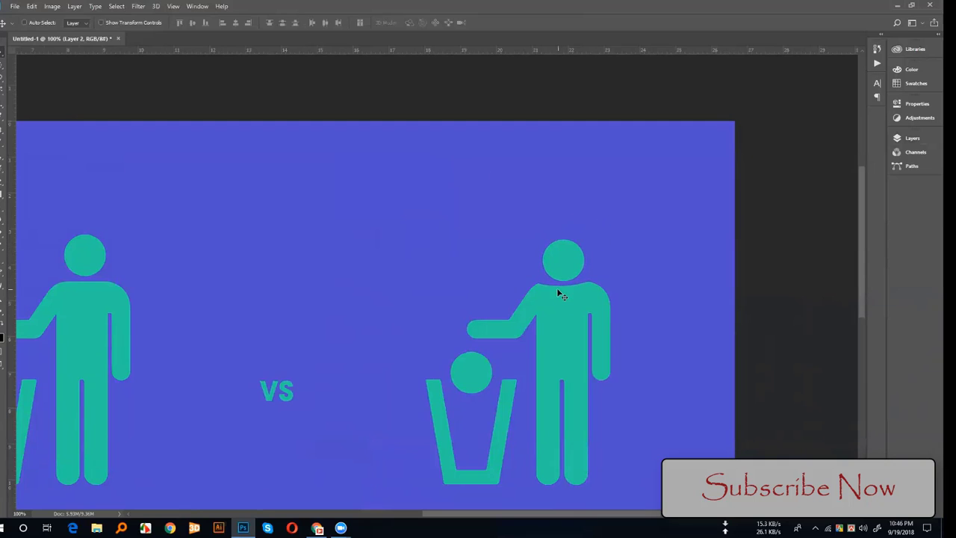
{"action": "key", "text": "ctrl+plus"}
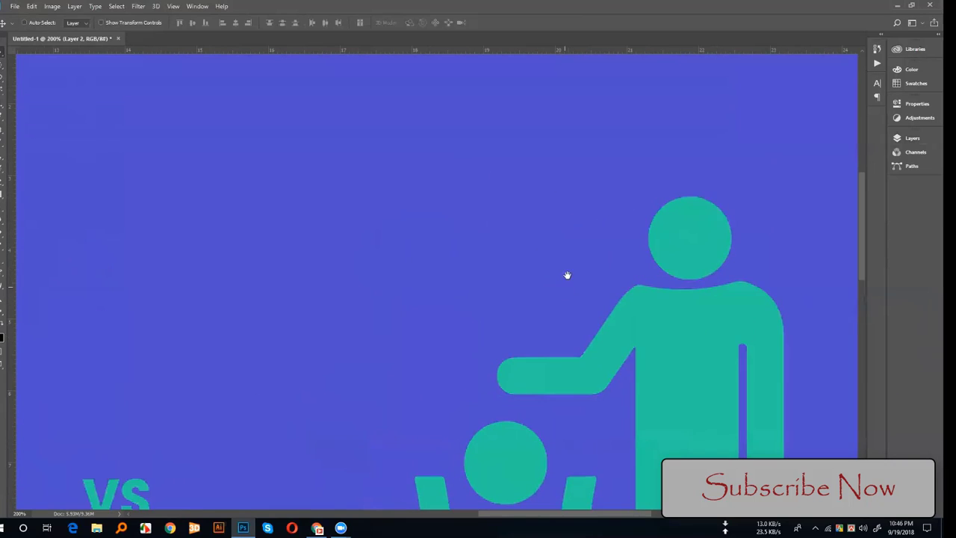
{"action": "left_click_drag", "start_coordinate": [566, 288], "coordinate": [354, 241]}
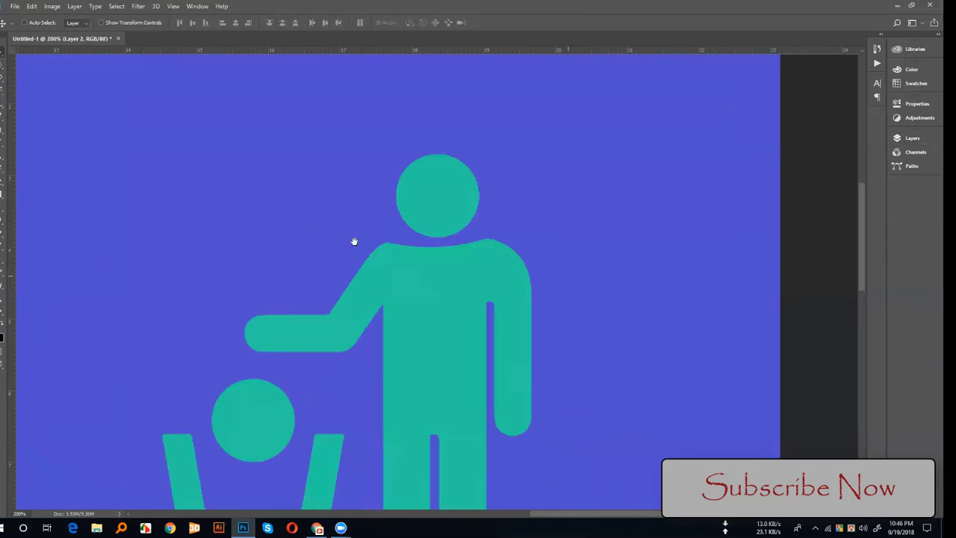
{"action": "left_click", "coordinate": [903, 136]}
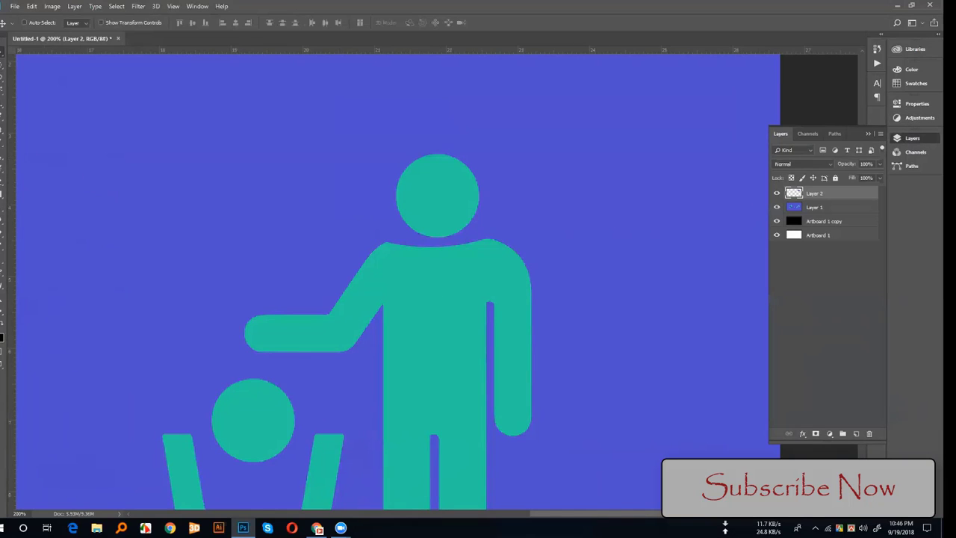
- Erase the neck bump, drop Layer 2 to 71% opacity, and nudge the head up-left
{"action": "key", "text": "b"}
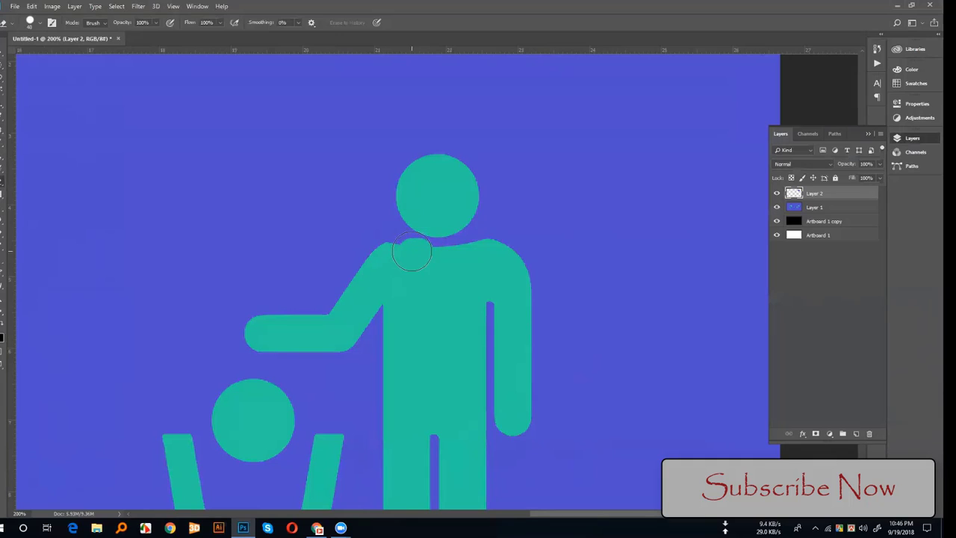
{"action": "key", "text": "ctrl+z"}
{"action": "left_click", "coordinate": [881, 163]}
{"action": "left_click_drag", "start_coordinate": [880, 175], "coordinate": [865, 174]}
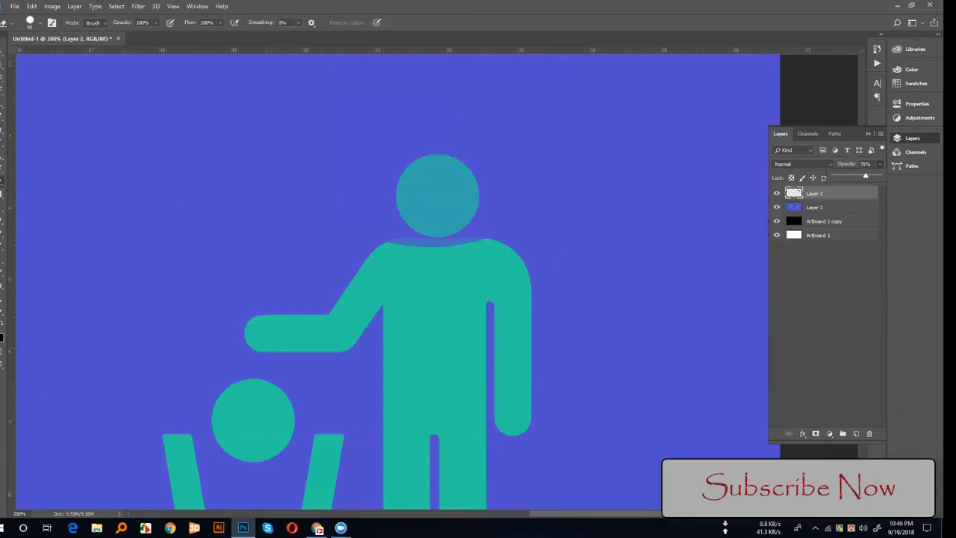
{"action": "key", "text": "v"}
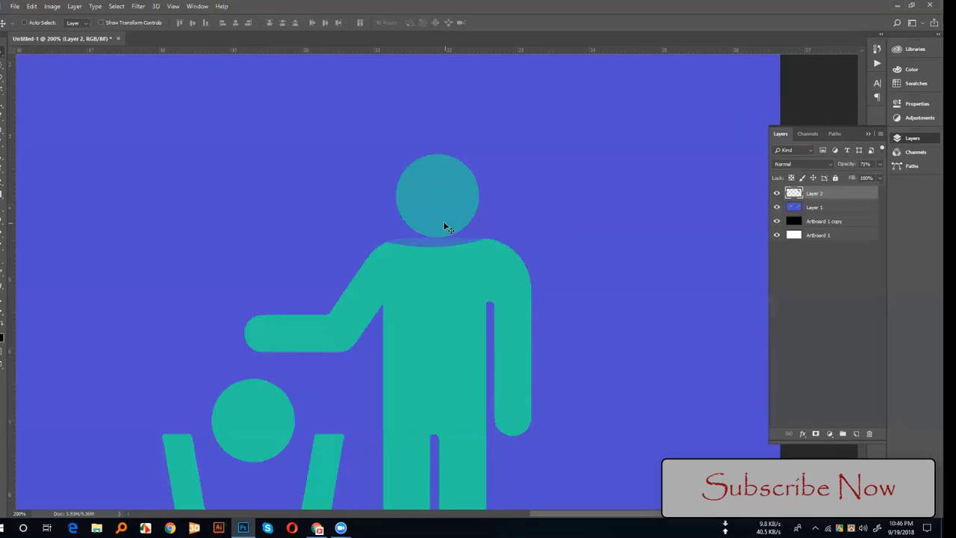
{"action": "left_click_drag", "start_coordinate": [442, 223], "coordinate": [438, 221]}
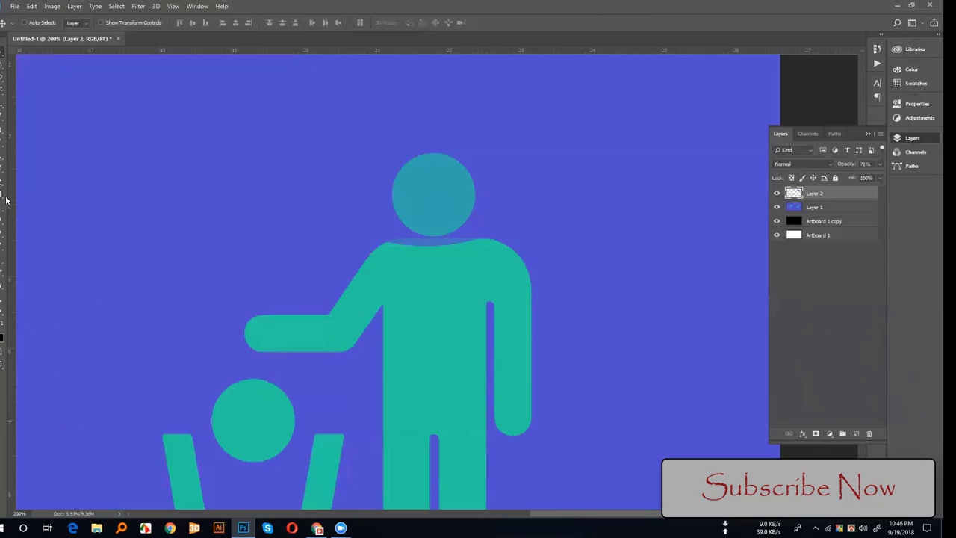
- Trace the shoulder outline with the Curvature Pen and convert the path to a selection
{"action": "key", "text": "p"}
{"action": "left_click", "coordinate": [365, 260]}
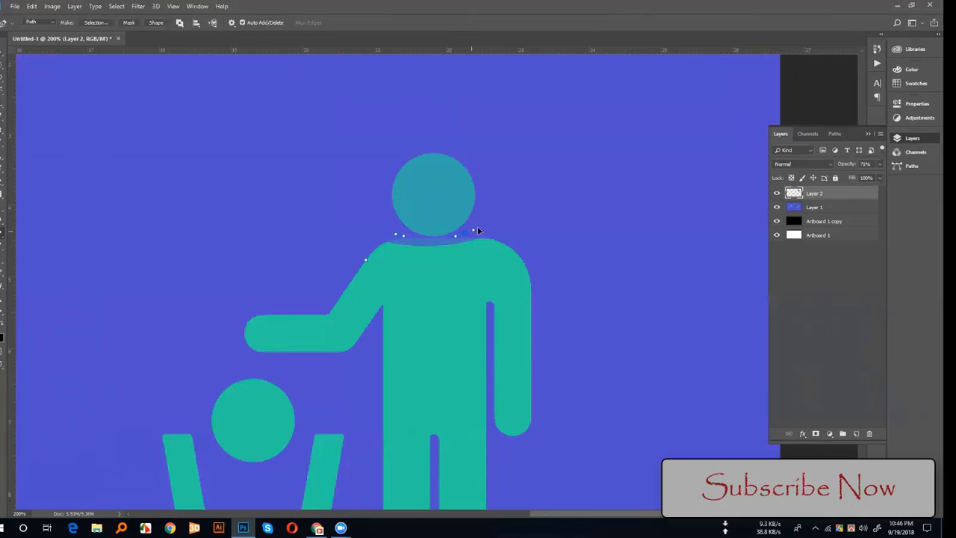
{"action": "left_click", "coordinate": [523, 224]}
{"action": "left_click", "coordinate": [528, 277]}
{"action": "left_click", "coordinate": [486, 307]}
{"action": "left_click", "coordinate": [419, 290]}
{"action": "left_click", "coordinate": [367, 261]}
{"action": "key", "text": "ctrl+Return"}
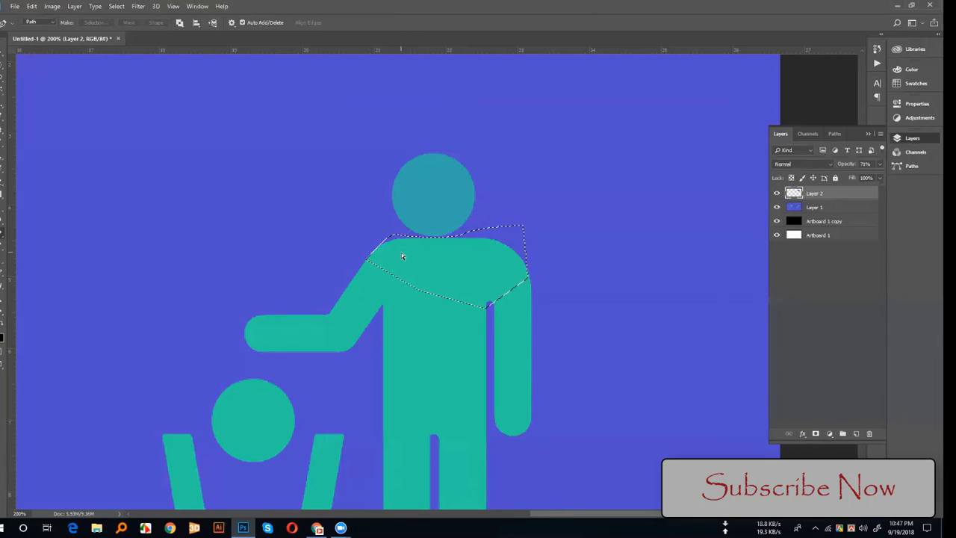
{"action": "key", "text": "ctrl+d"}
- Return Layer 2 to 100% opacity and view the whole artboard
{"action": "left_click", "coordinate": [3, 53]}
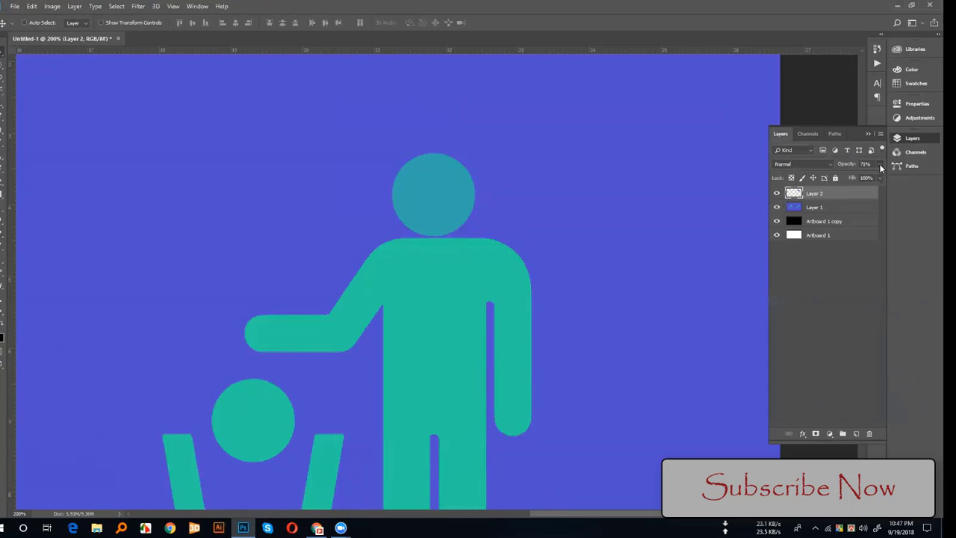
{"action": "left_click", "coordinate": [625, 262]}
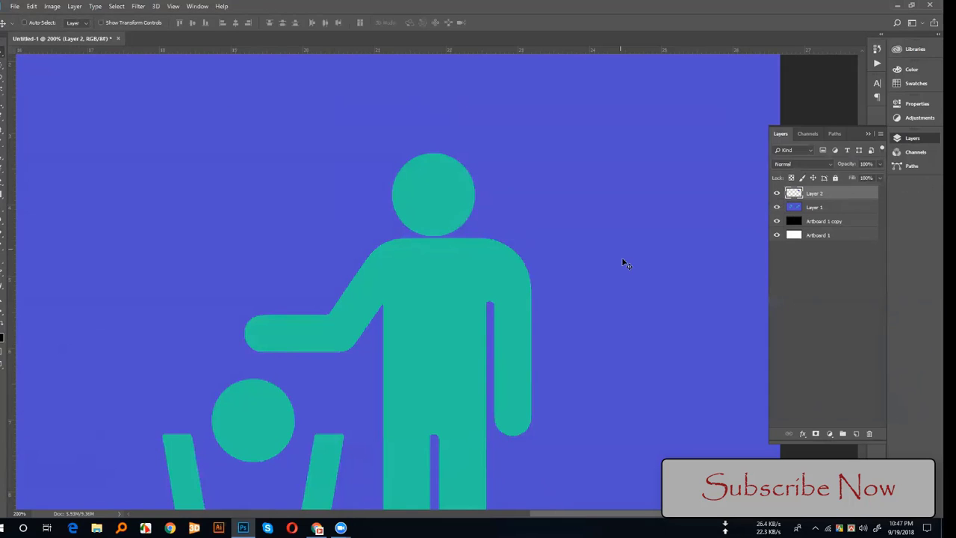
{"action": "key", "text": "ctrl+0"}
{"action": "scroll", "coordinate": [624, 263], "scroll_direction": "down", "scroll_amount": 1}
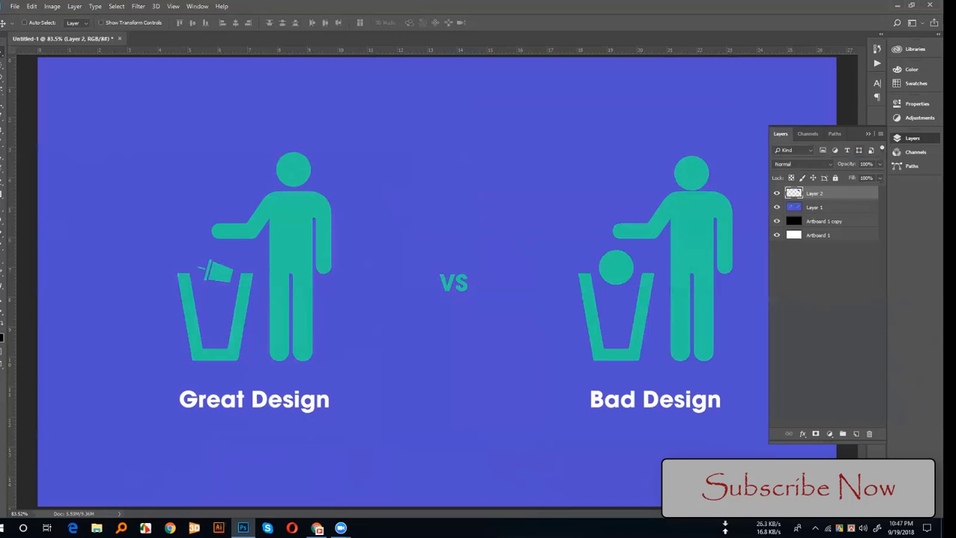
- Delete the right figure's copied head layer and zoom out to the full design
{"action": "left_click_drag", "start_coordinate": [828, 196], "coordinate": [869, 433]}
{"action": "left_click", "coordinate": [867, 134]}
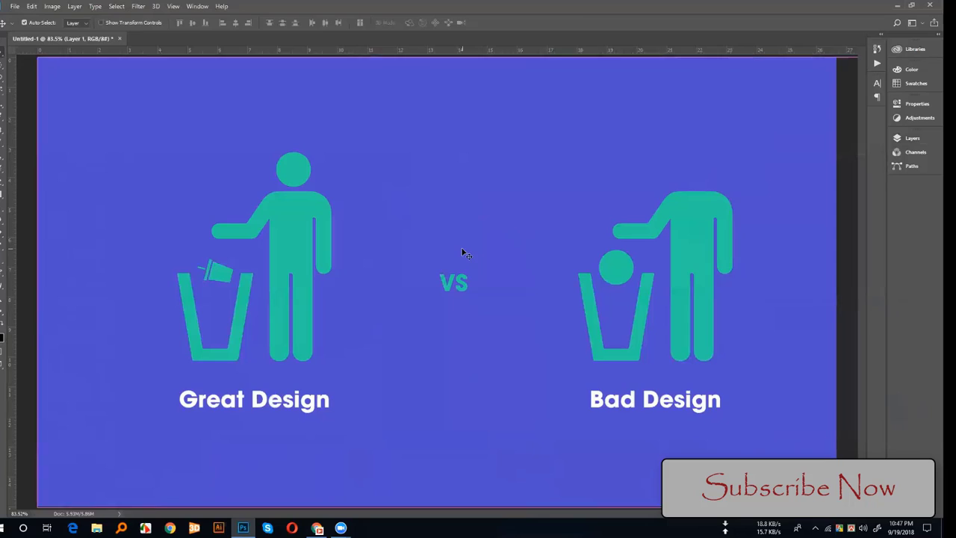
{"action": "key", "text": "ctrl+minus"}
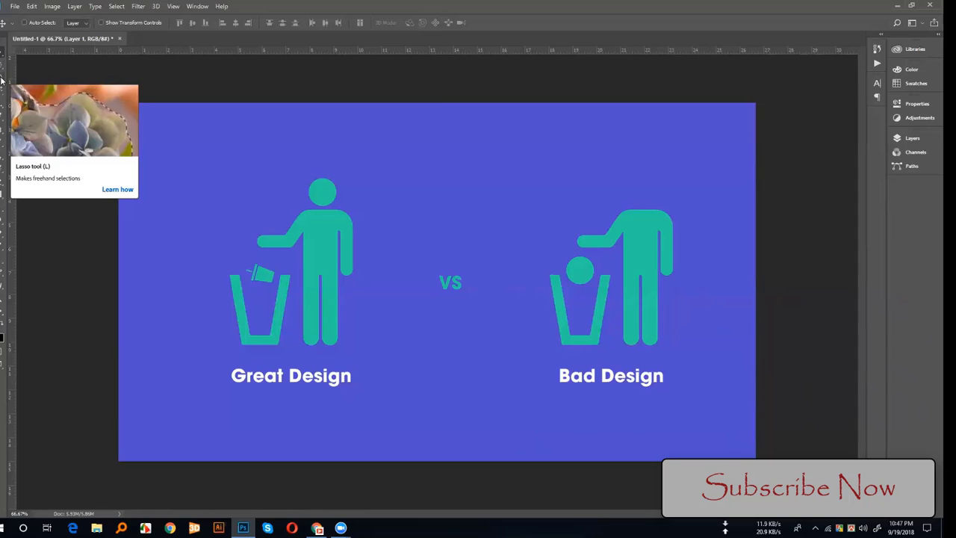
- Try rectangular and elliptical selections around the left figure, then begin a lasso outline
{"action": "left_click", "coordinate": [2, 79]}
{"action": "right_click", "coordinate": [0, 65]}
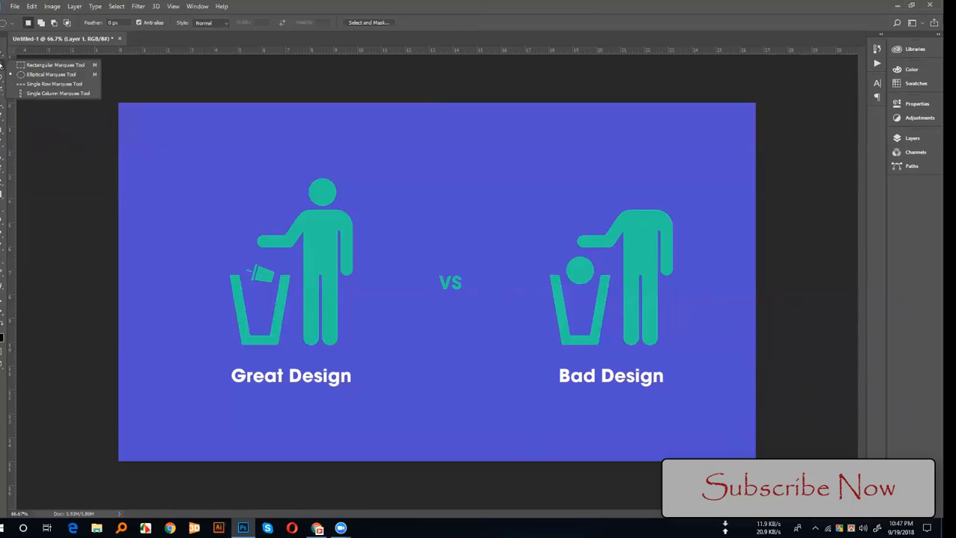
{"action": "left_click", "coordinate": [37, 64]}
{"action": "left_click_drag", "start_coordinate": [171, 138], "coordinate": [328, 297]}
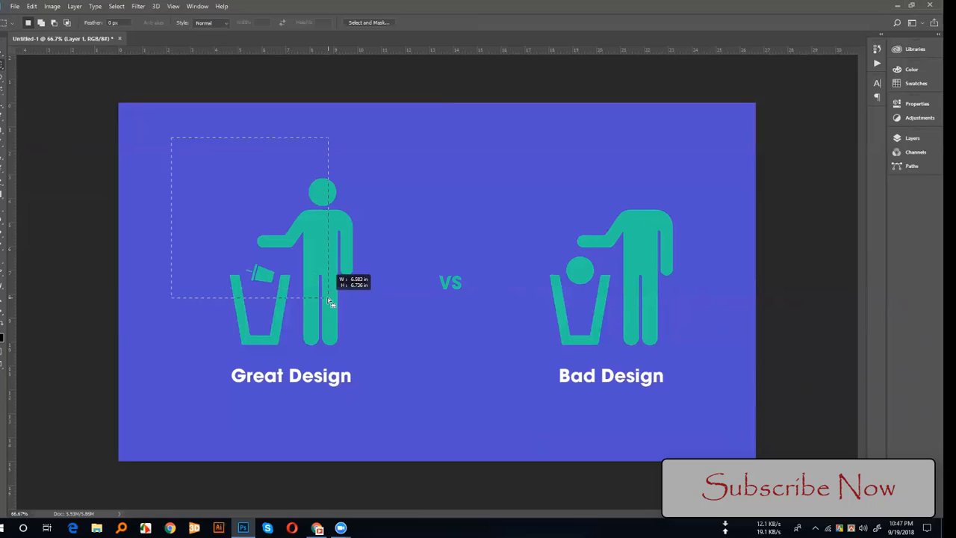
{"action": "key", "text": "ctrl+d"}
{"action": "right_click", "coordinate": [1, 65]}
{"action": "left_click", "coordinate": [37, 77]}
{"action": "left_click_drag", "start_coordinate": [196, 165], "coordinate": [380, 306]}
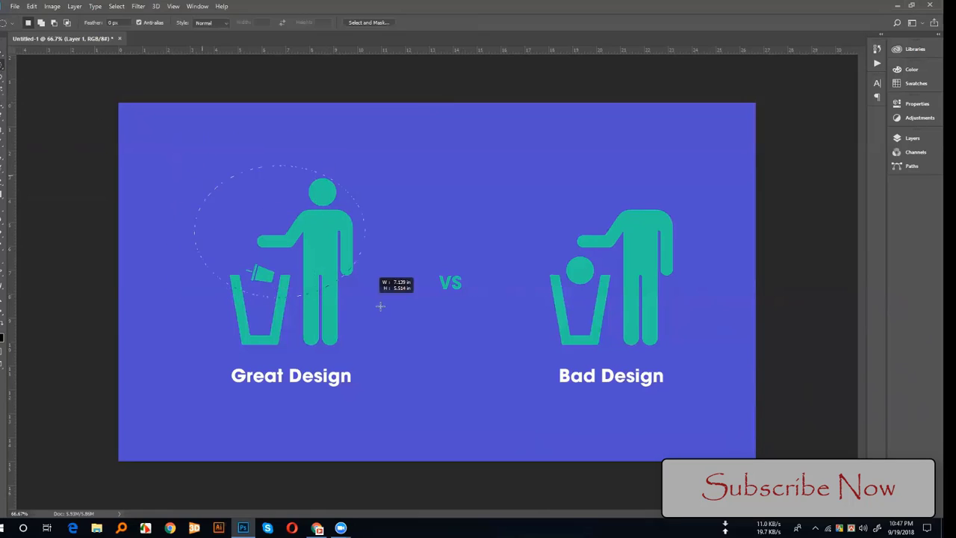
{"action": "key", "text": "ctrl+d"}
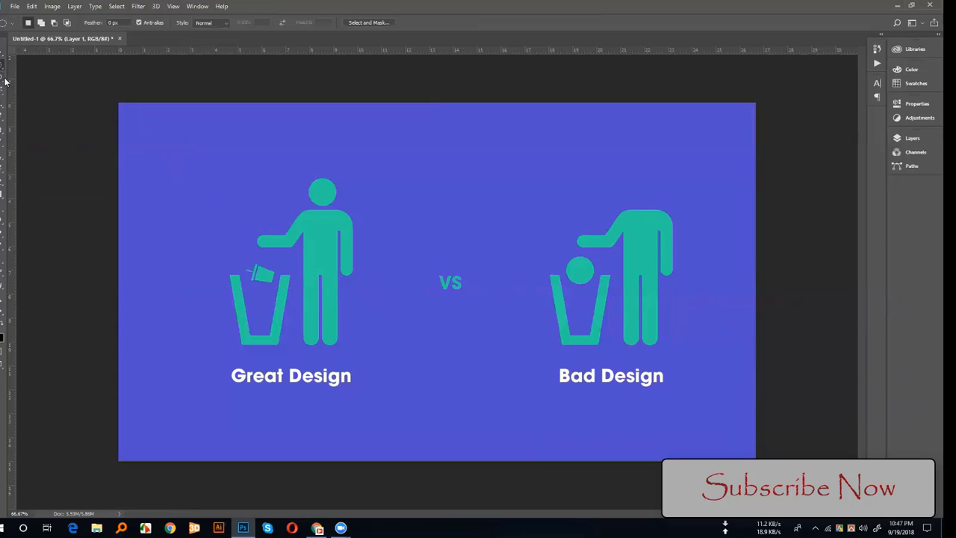
{"action": "left_click", "coordinate": [2, 80]}
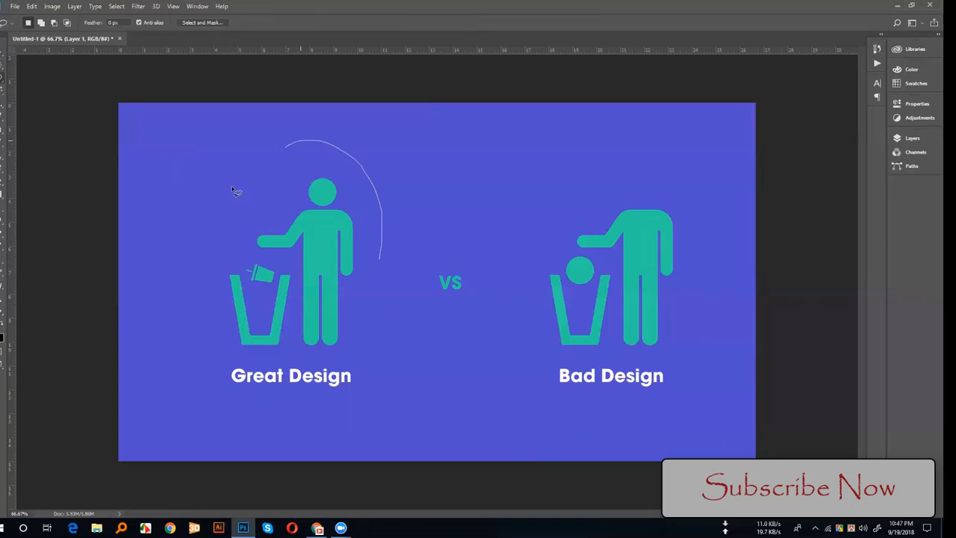